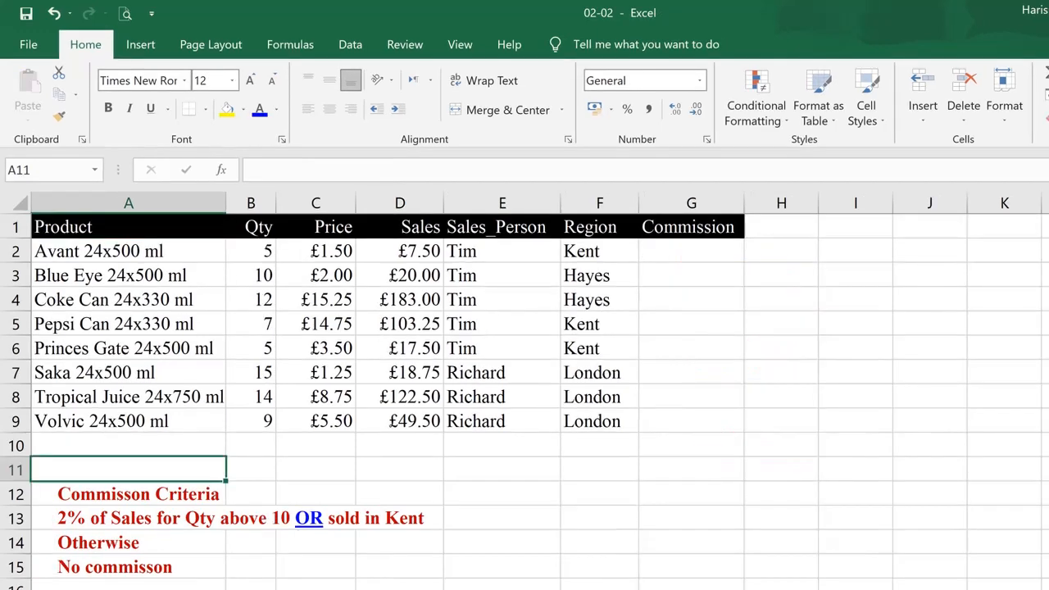
Examine the commission criteria and the Qty values in column B
key("Down")
key("Down")
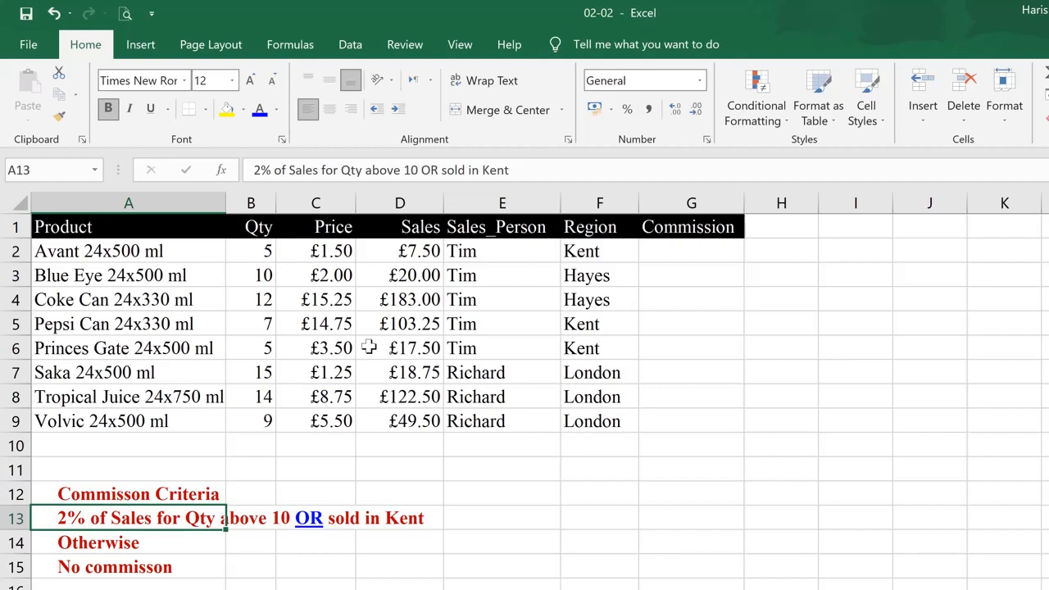
left_click(286, 48)
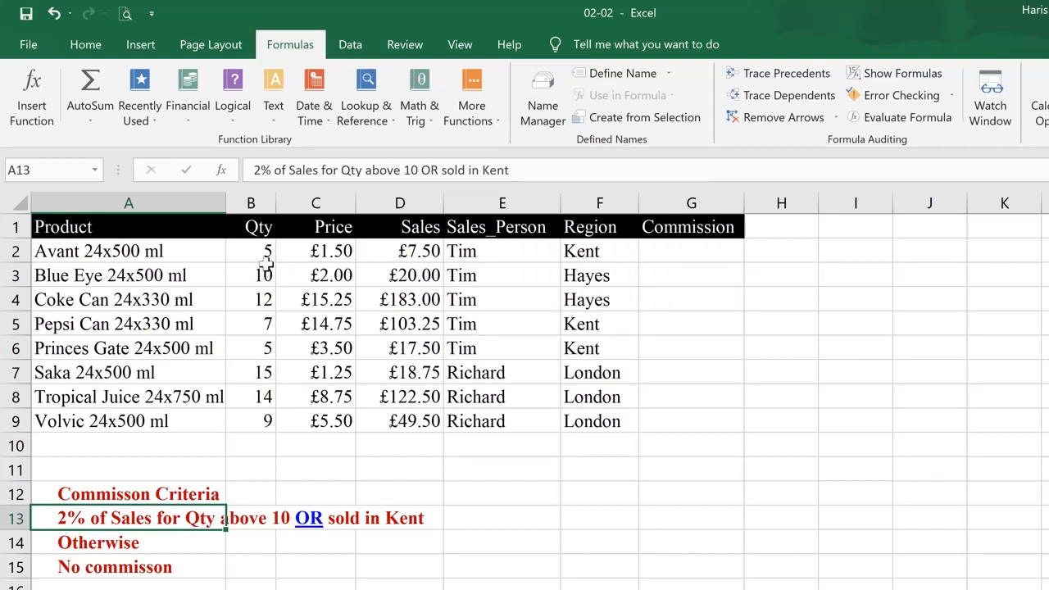
left_click_drag(260, 251, 241, 421)
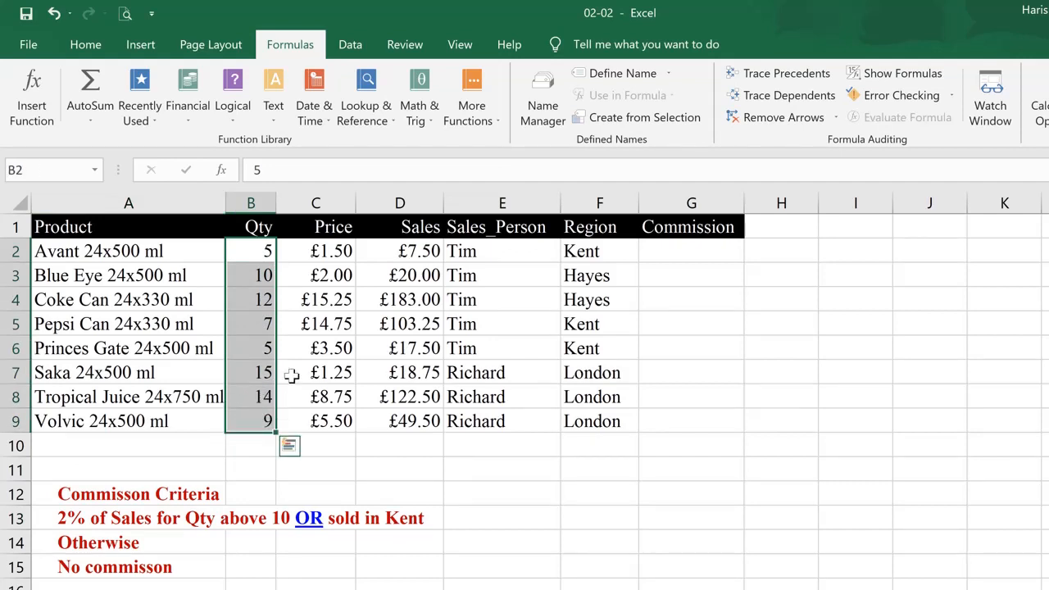
left_click(253, 251)
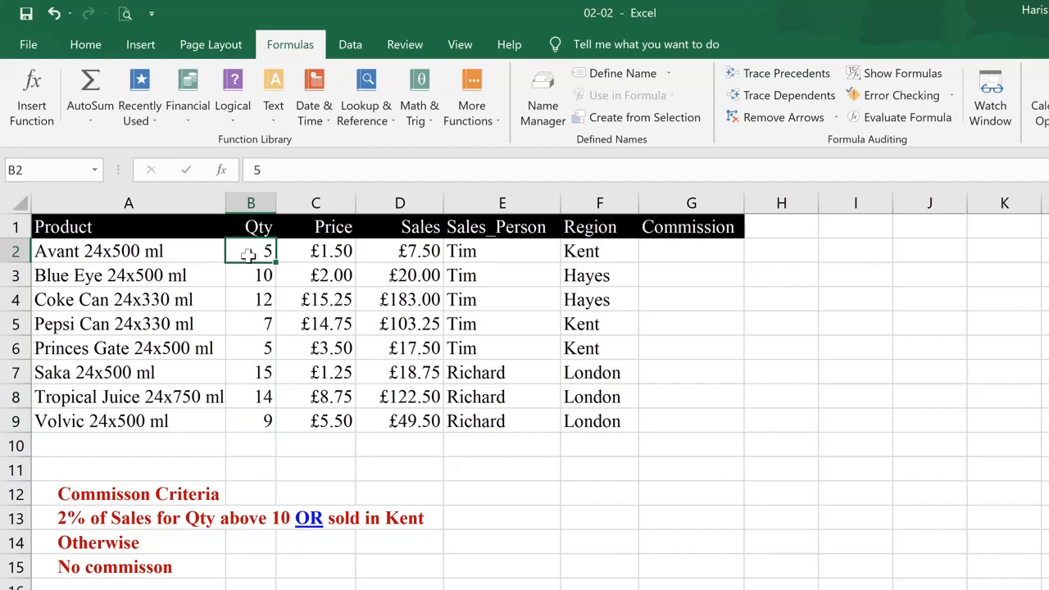
left_click_drag(250, 255, 244, 418)
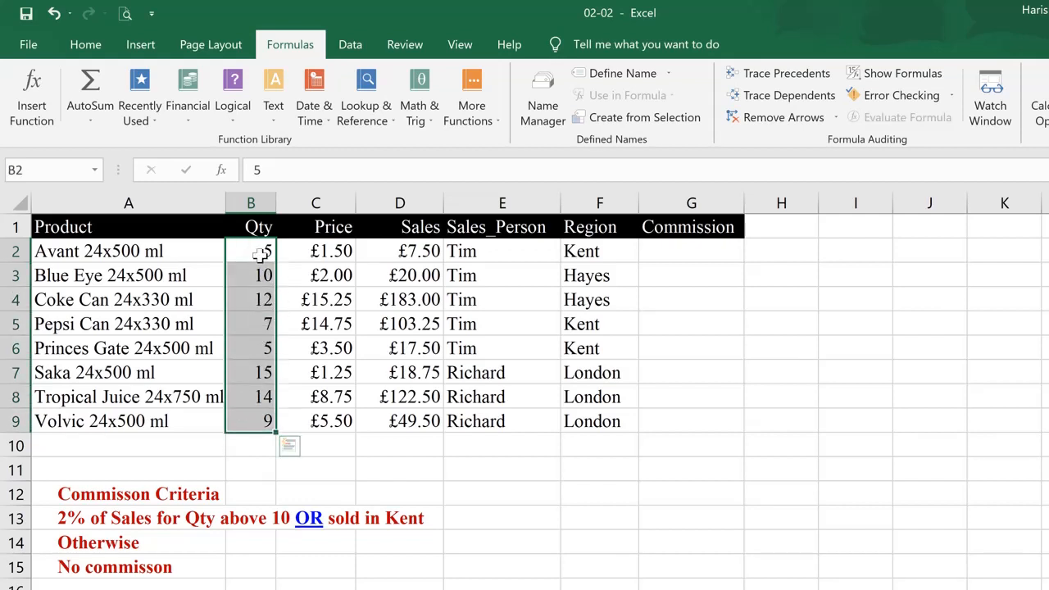
left_click(263, 418)
left_click(261, 300)
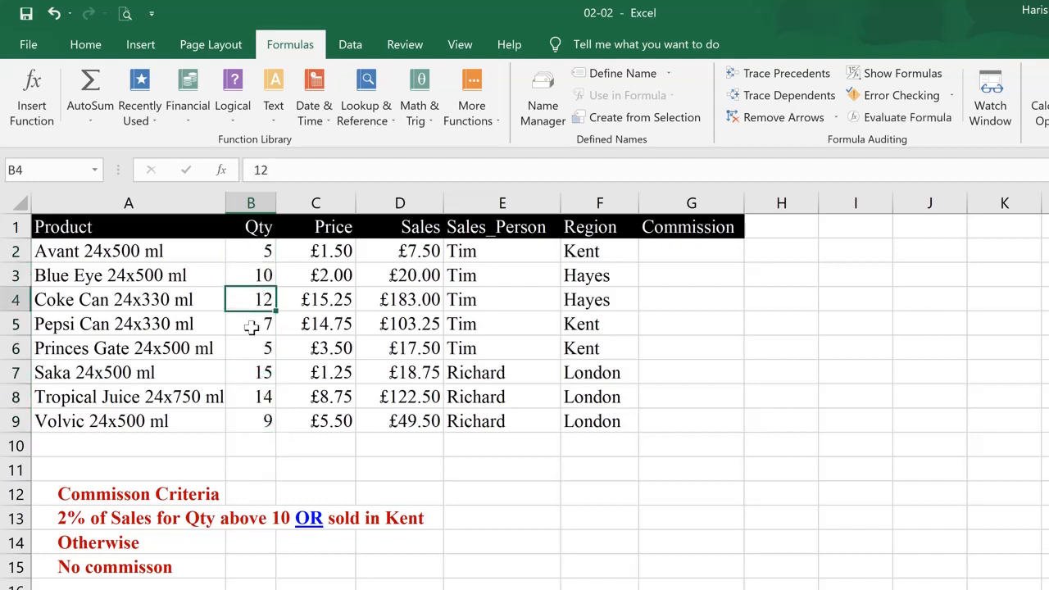
left_click(252, 326)
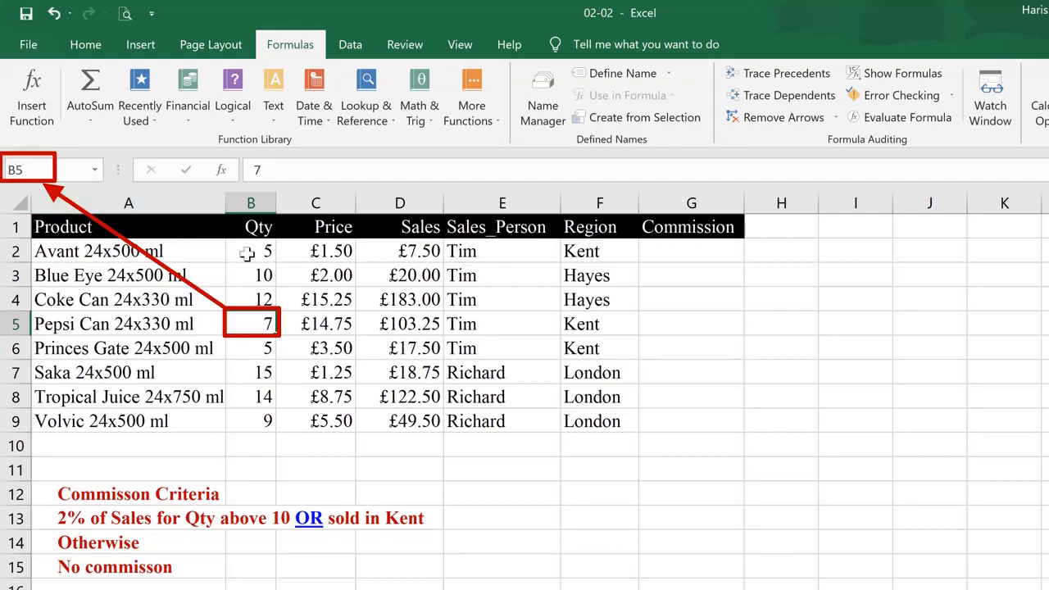
Define the name Qty for the range B2:B9
left_click_drag(247, 254, 258, 426)
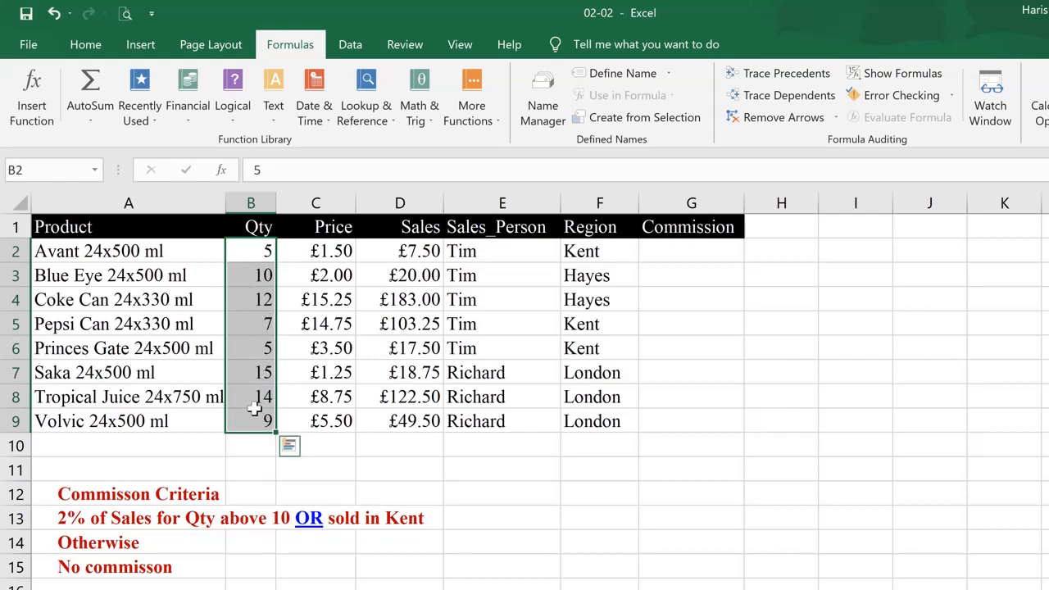
left_click(545, 125)
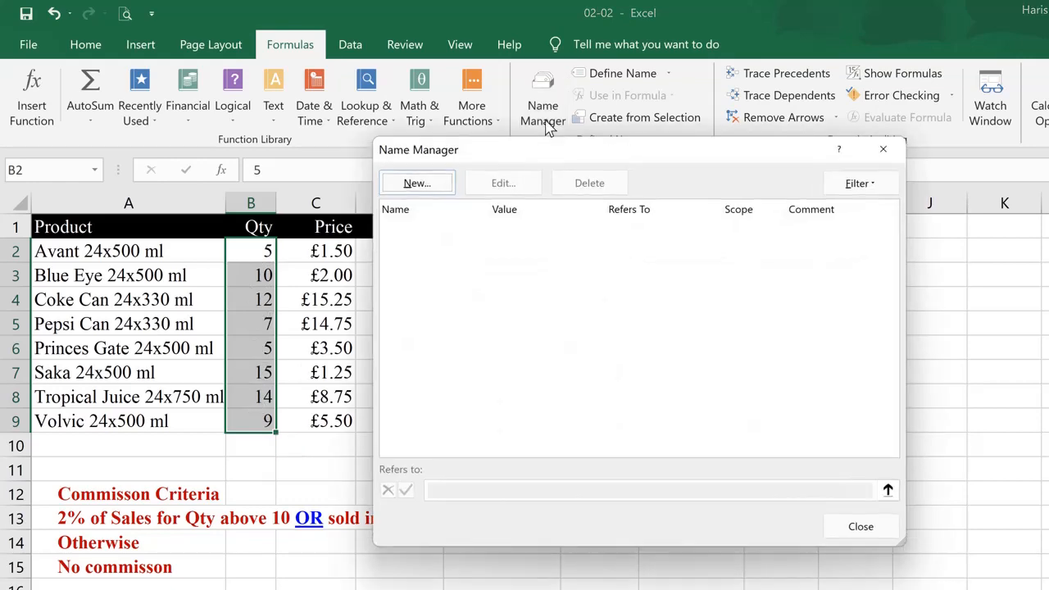
left_click(431, 185)
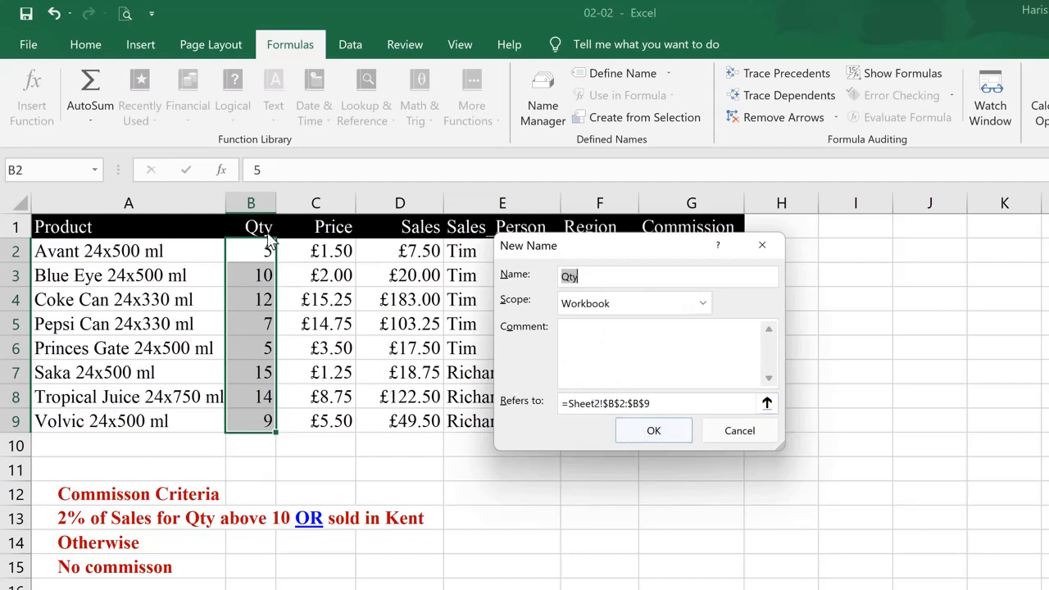
left_click(653, 432)
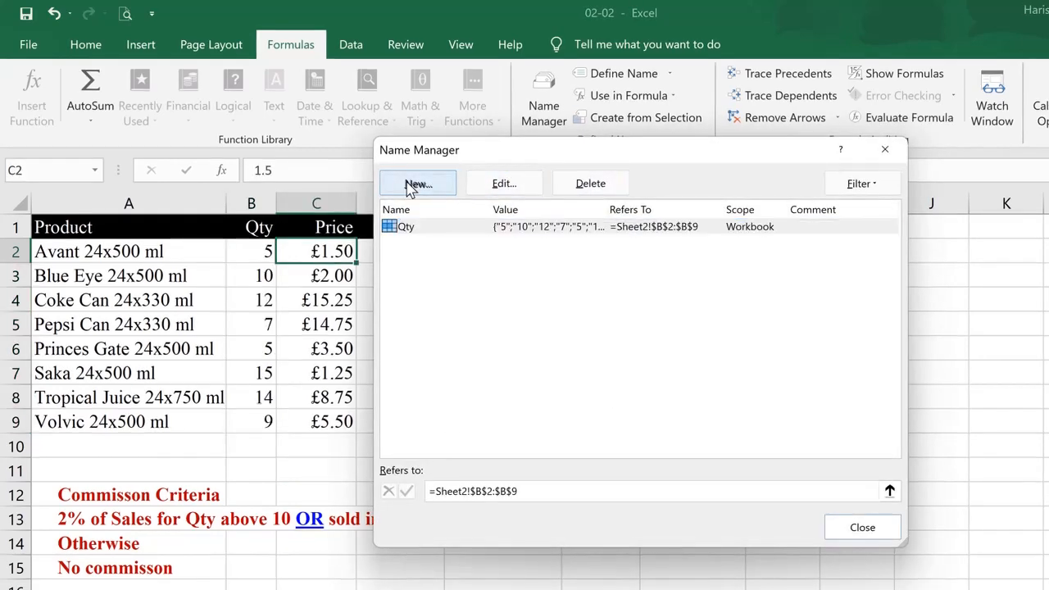
Define a new name Price referring to the range C2:C9
left_click(416, 185)
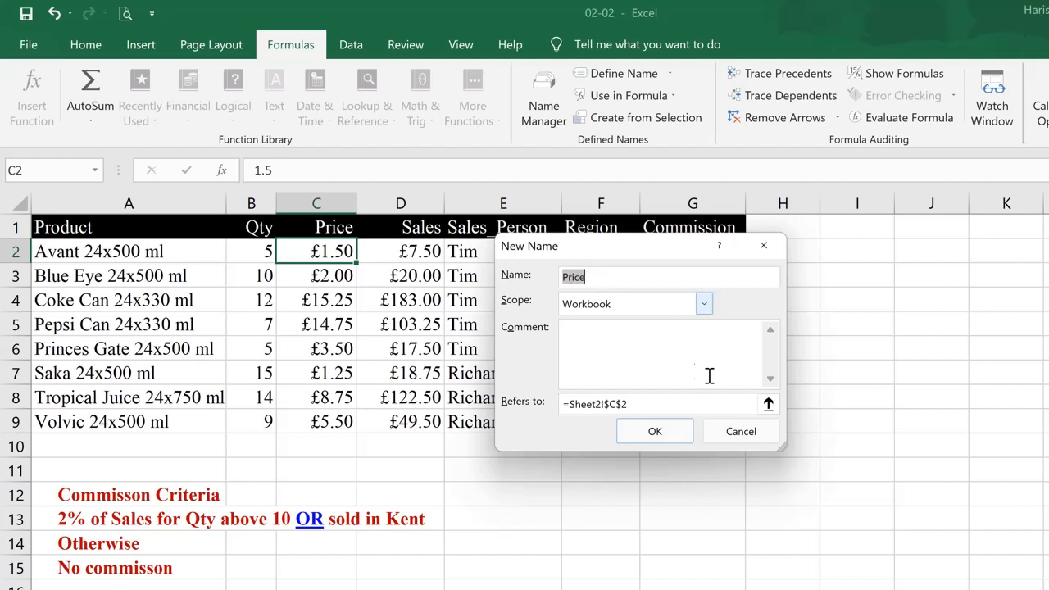
left_click(768, 404)
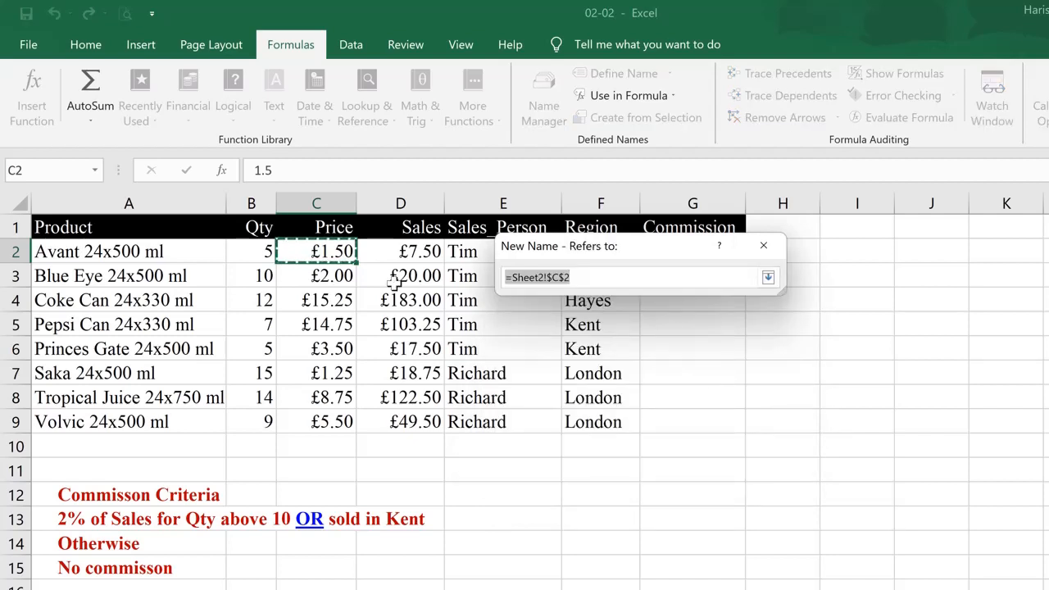
left_click_drag(332, 252, 336, 424)
left_click(770, 281)
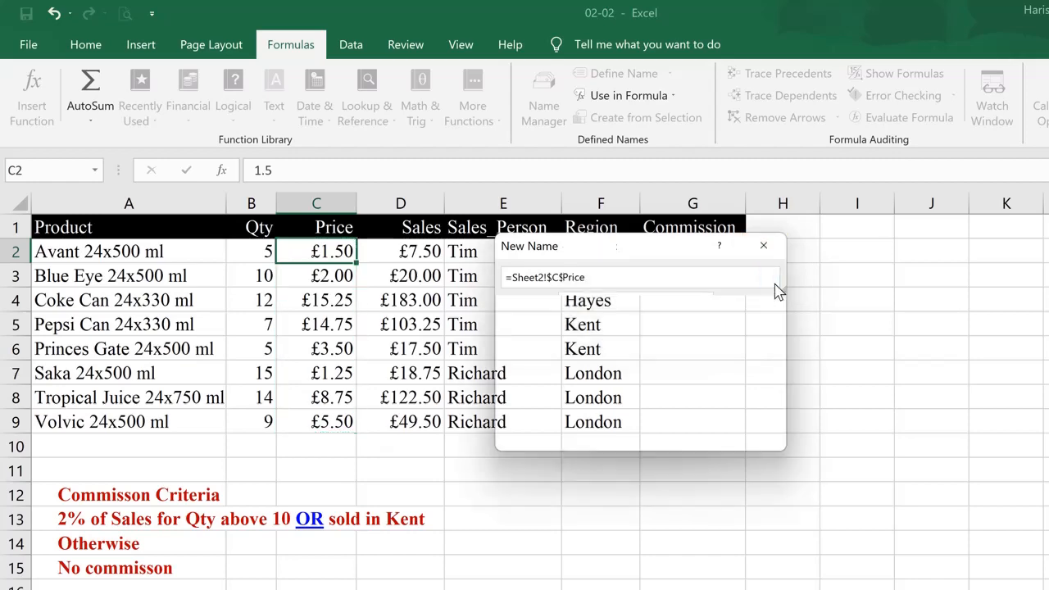
left_click(671, 429)
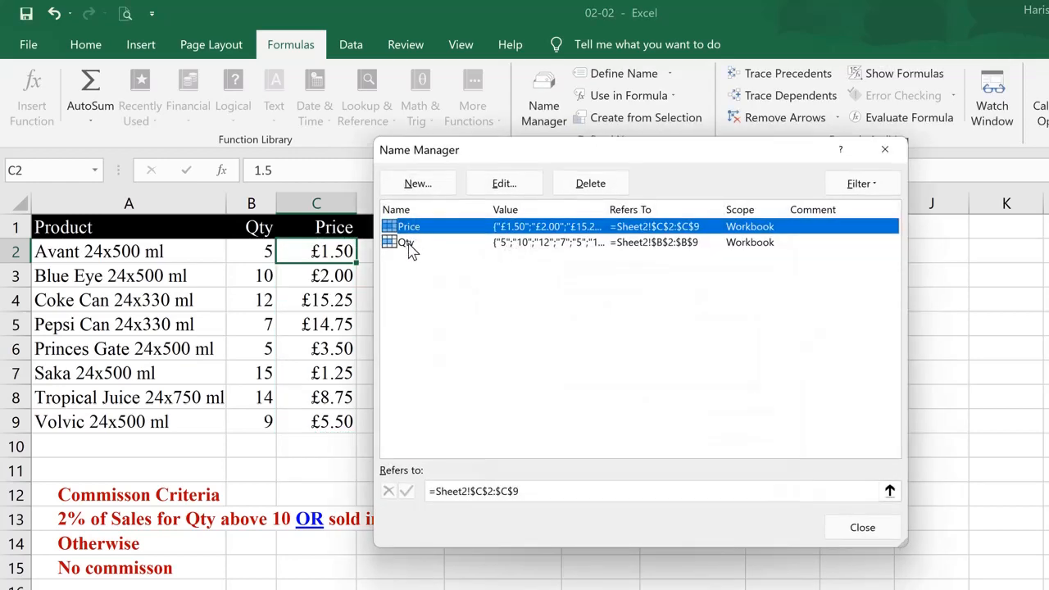
Define a new name Sales referring to D2:D9 and review the defined names list
left_click(417, 183)
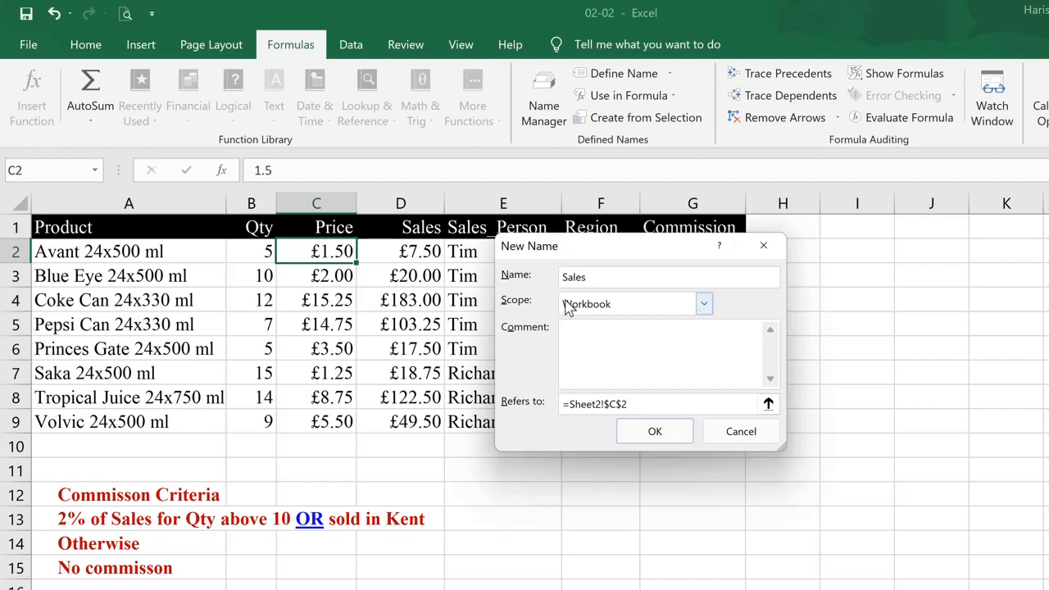
left_click(768, 404)
left_click_drag(427, 252, 413, 419)
left_click(768, 277)
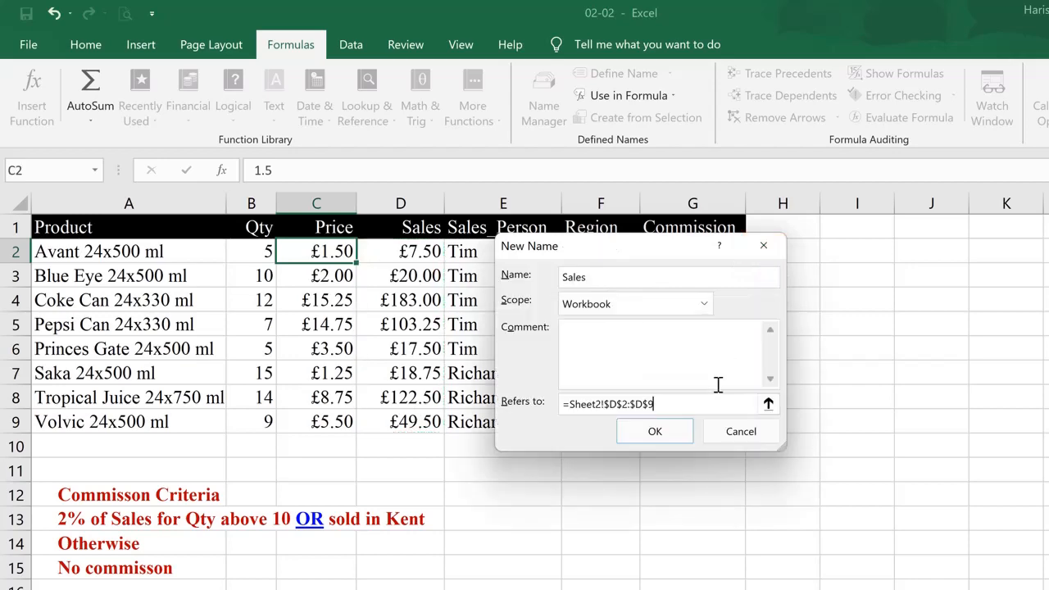
left_click(679, 431)
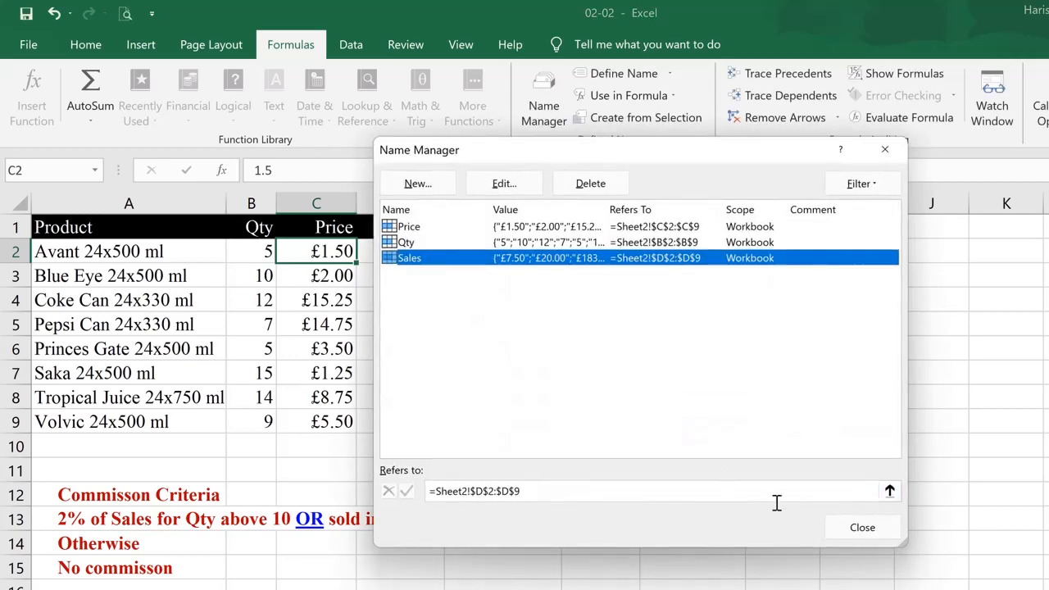
left_click(410, 227)
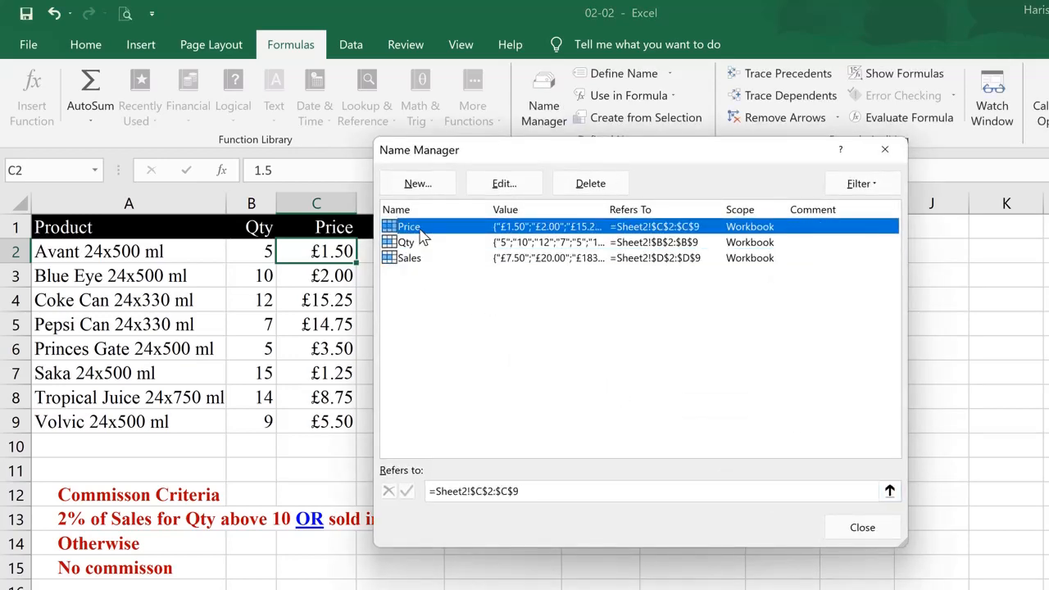
left_click(414, 243)
left_click(409, 259)
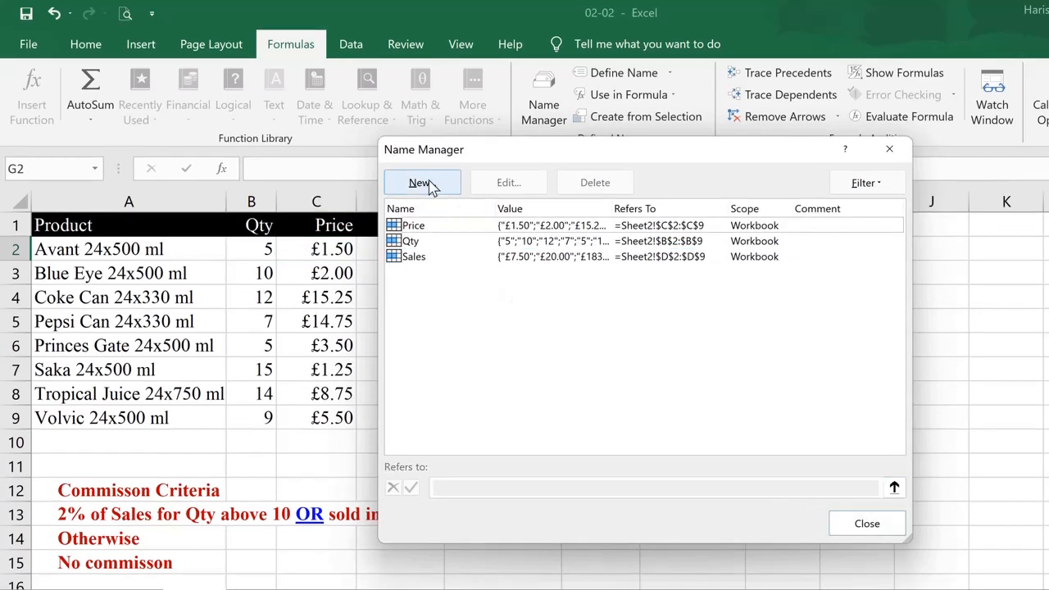
Define a new name Region referring to F2:F9, review the names, and close the Name Manager
left_click(430, 186)
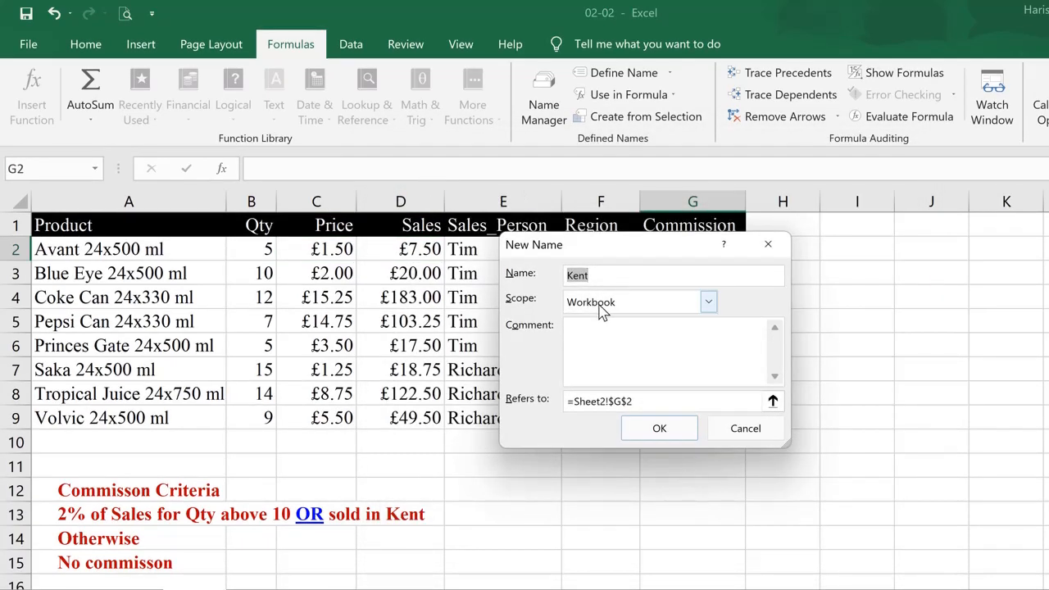
type("Regio")
left_click(771, 401)
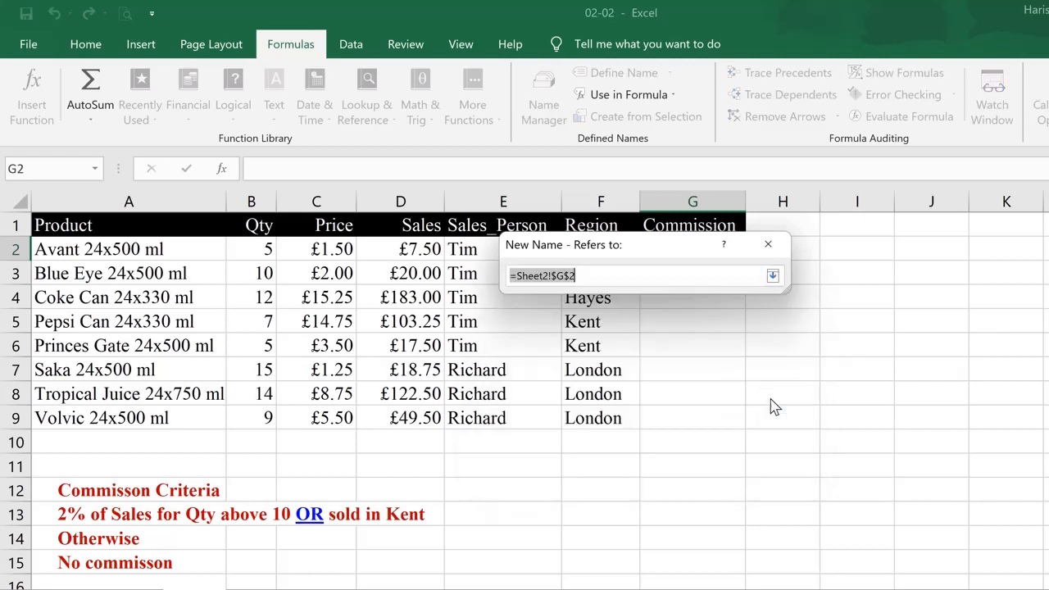
left_click_drag(636, 244, 375, 250)
left_click_drag(575, 245, 588, 424)
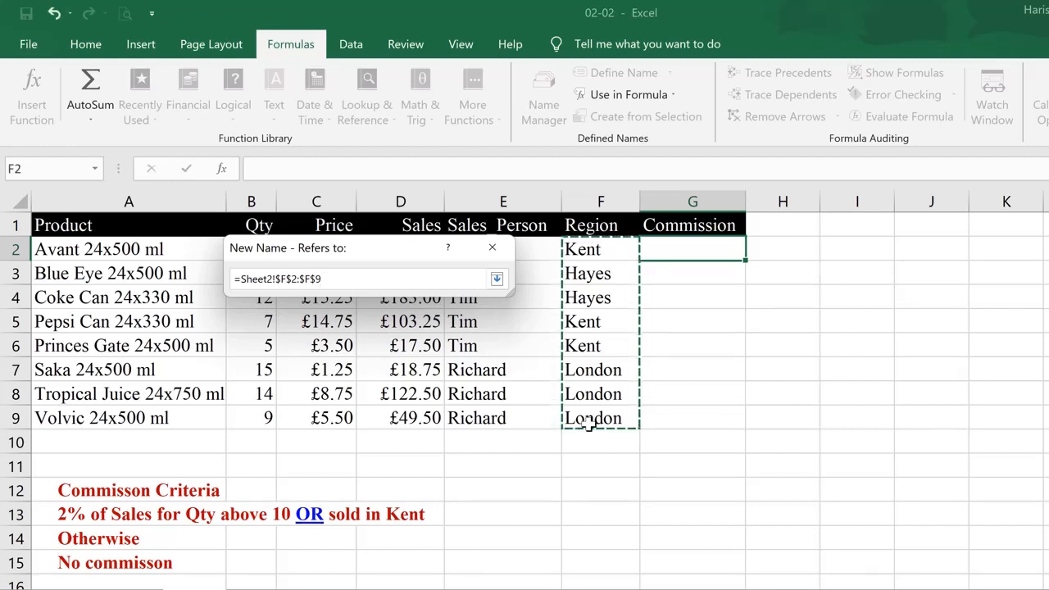
left_click(497, 278)
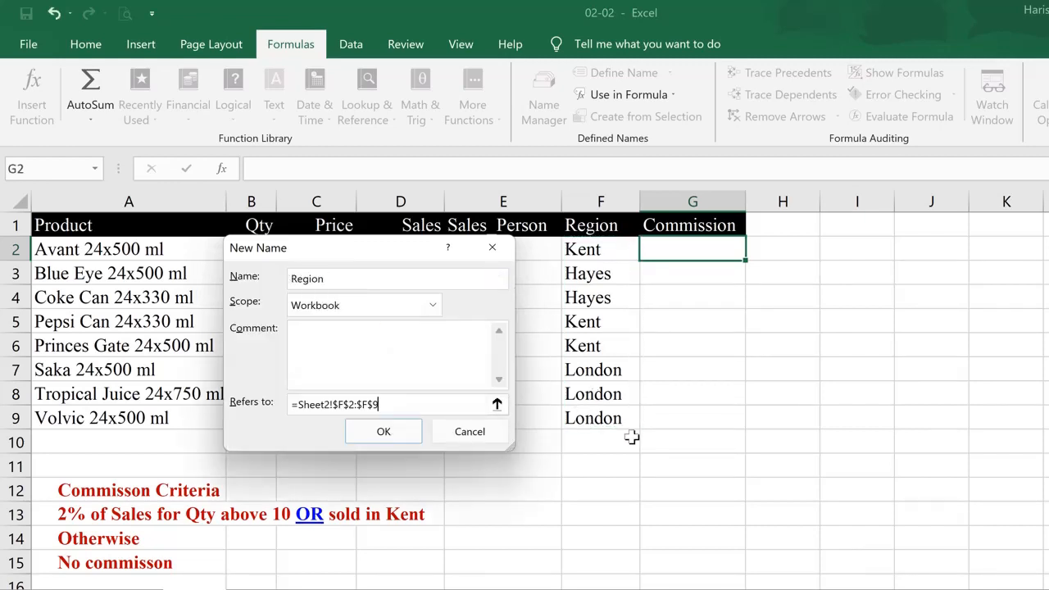
left_click(413, 438)
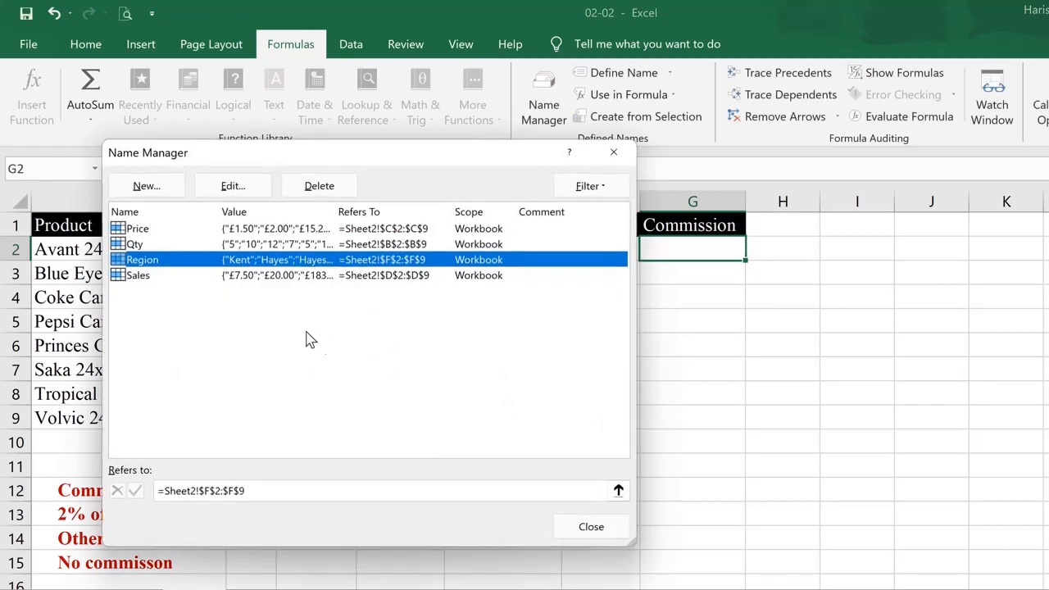
left_click(150, 233)
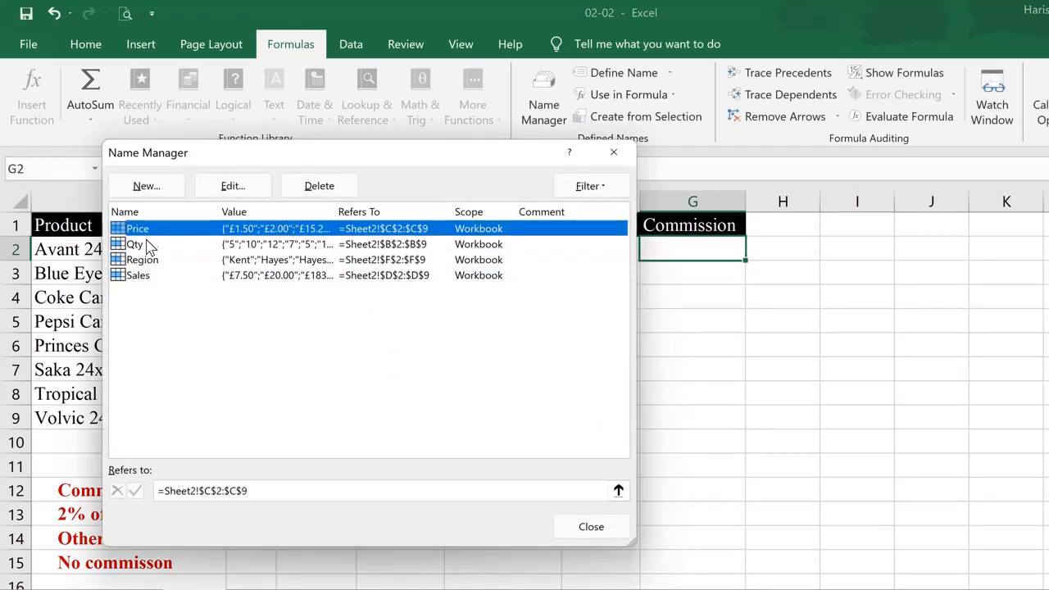
left_click(149, 245)
left_click(146, 261)
left_click(144, 276)
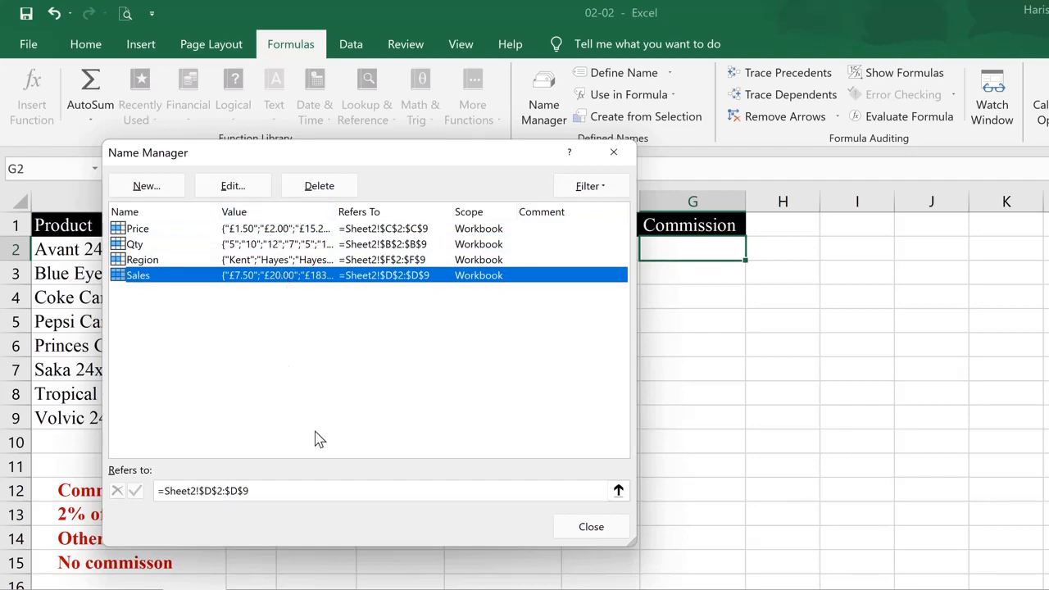
left_click(588, 526)
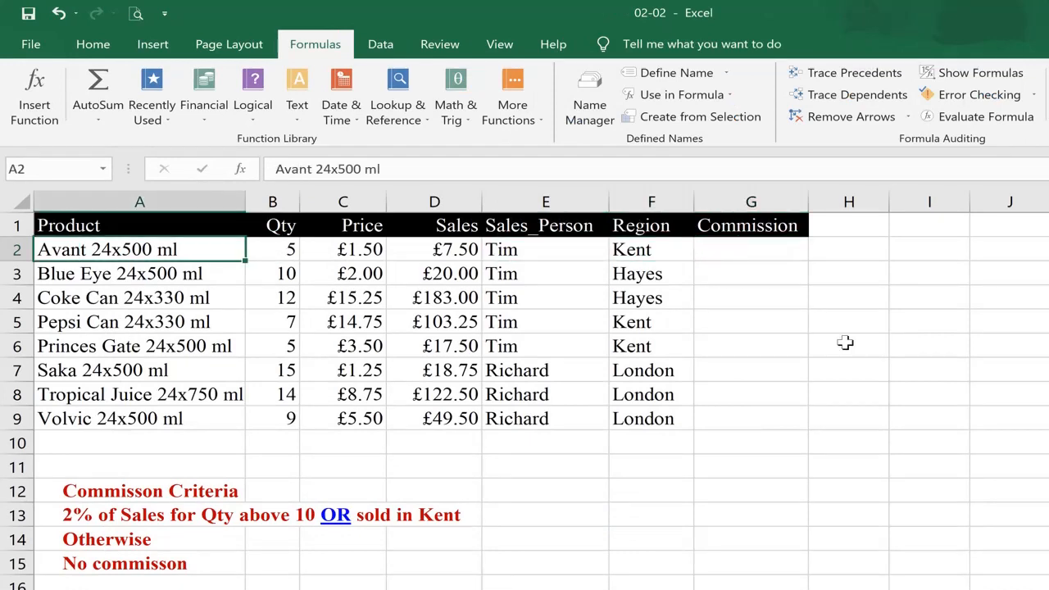
Examine the commission criteria text in A12:A15 below the table
key("ctrl+Down")
key("ctrl+Down")
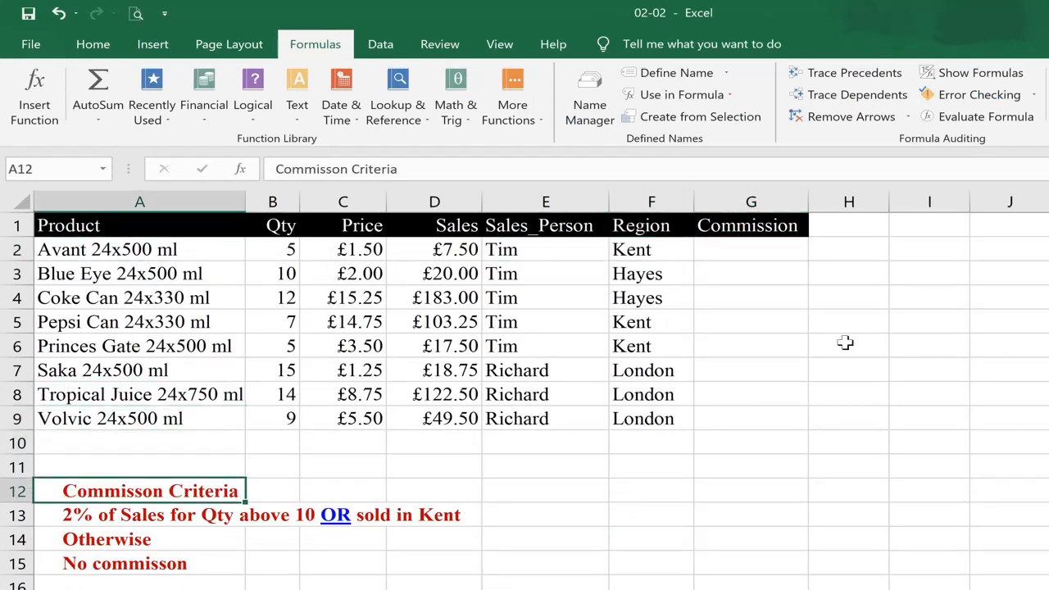
key("shift+Down")
key("shift+Down")
key("shift+Down")
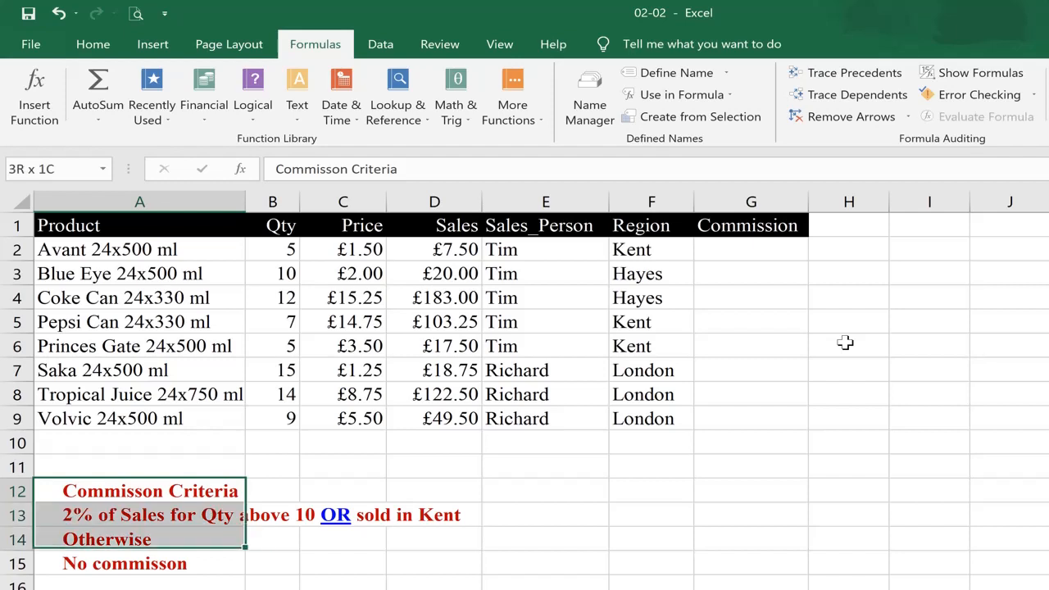
key("shift+Right")
key("shift+Right")
key("shift+Right")
key("Left")
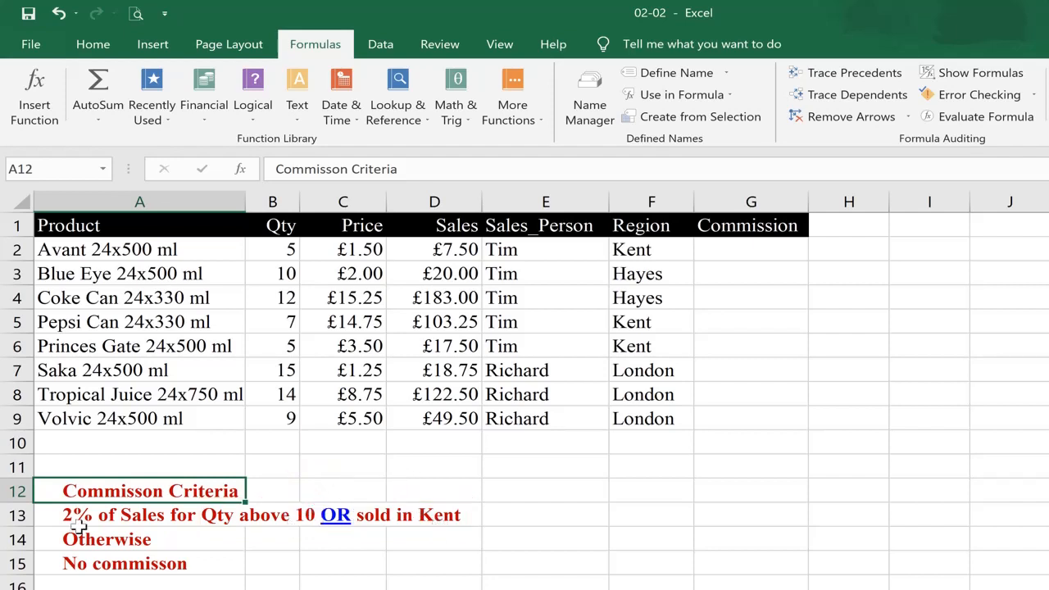
Enter the formula =OR(Qty>10,Region="Kent") in cell G2 of the Commission column
left_click(744, 253)
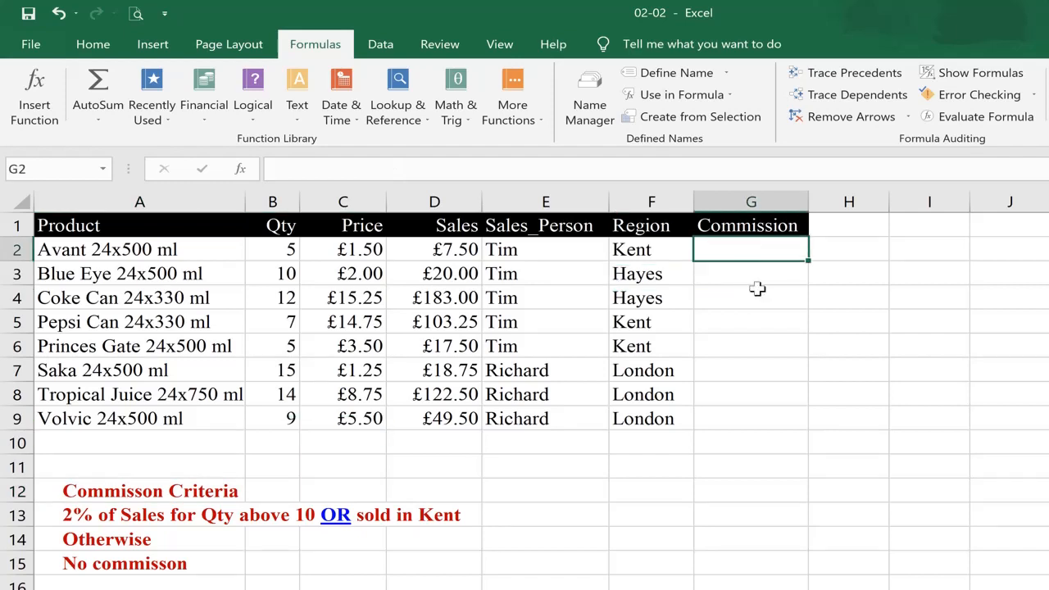
type("=")
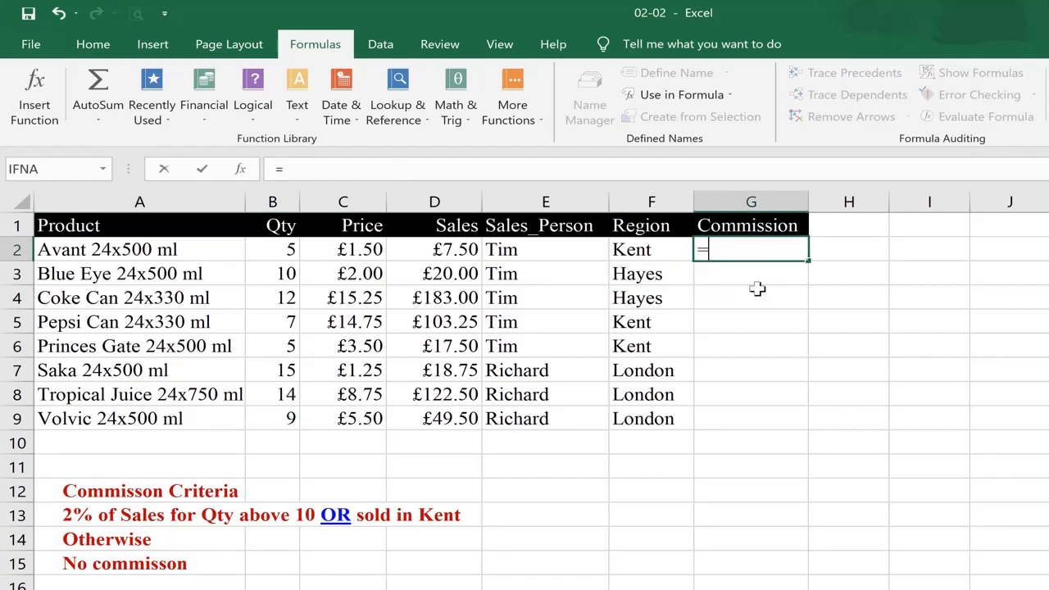
type("or(")
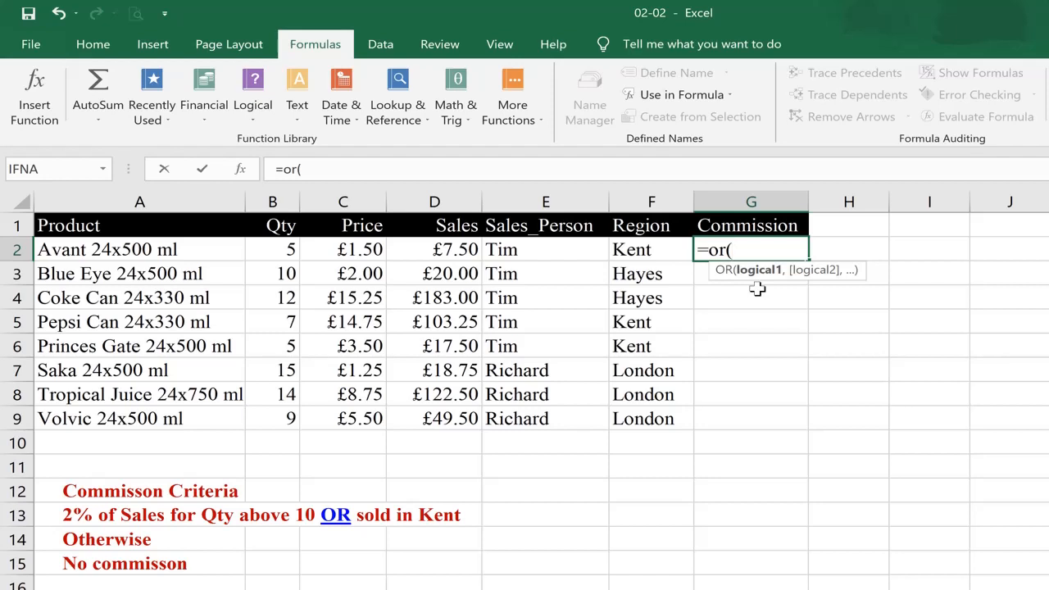
type("qty>10,")
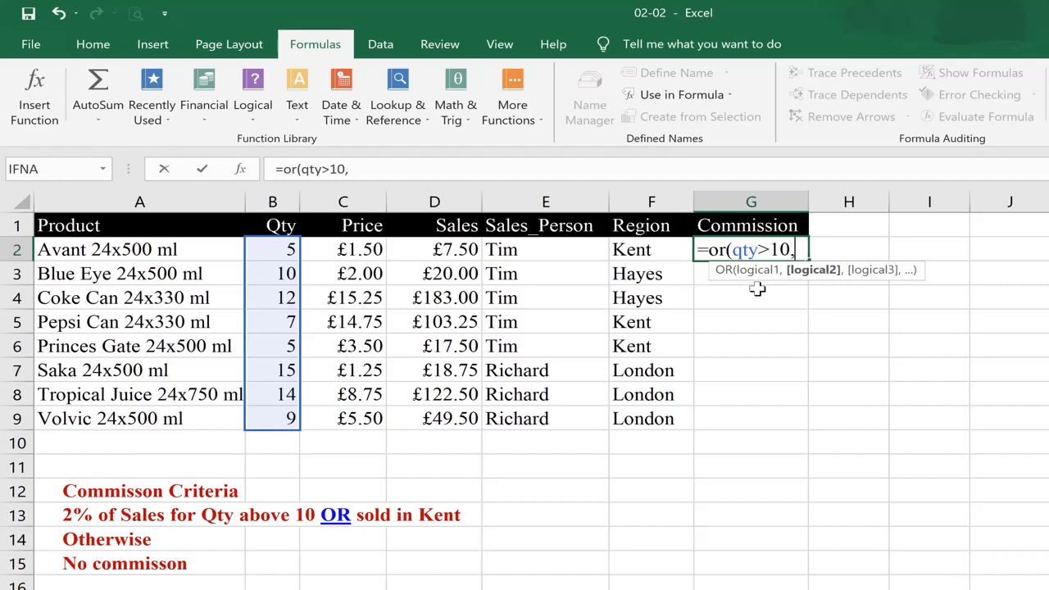
type("regi")
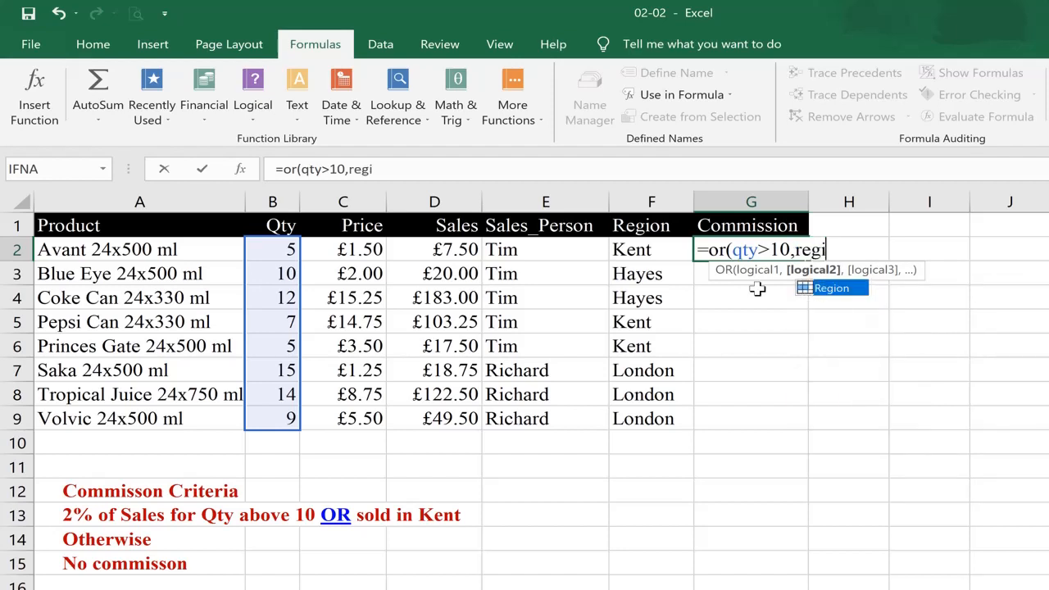
type("on")
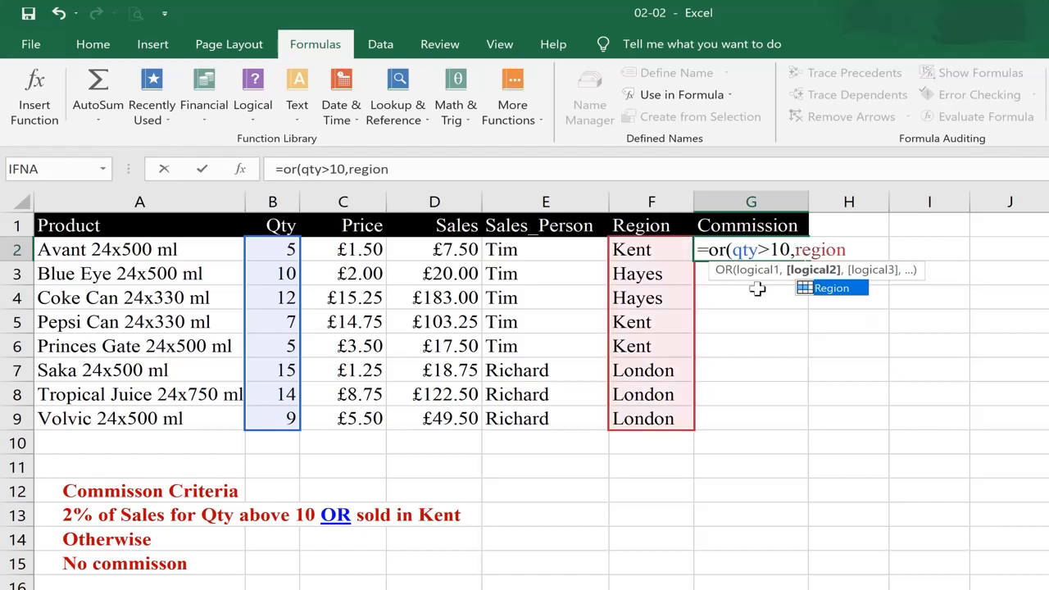
type("=\"")
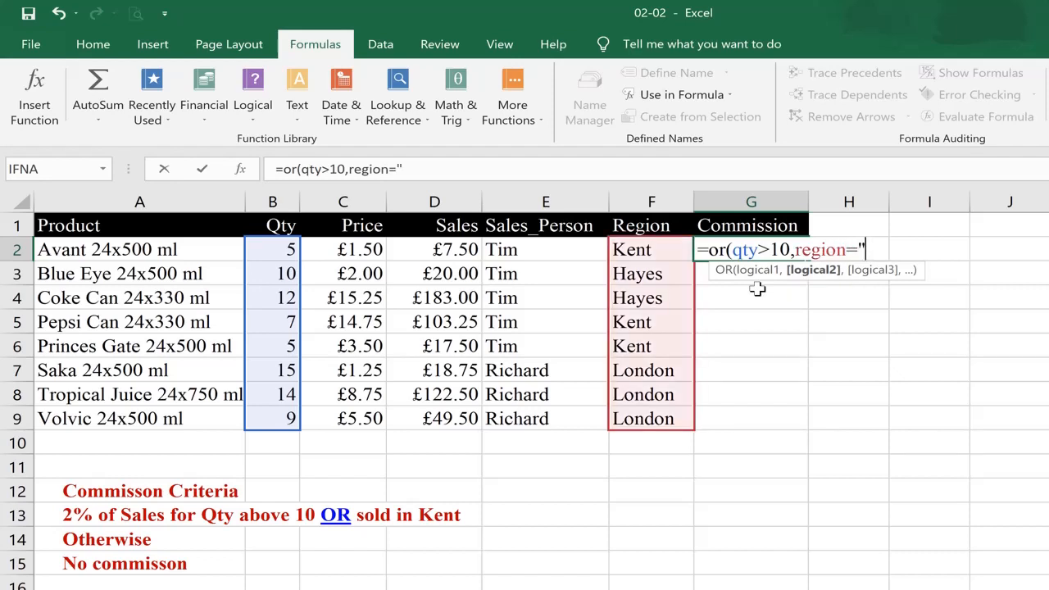
type("Kent")
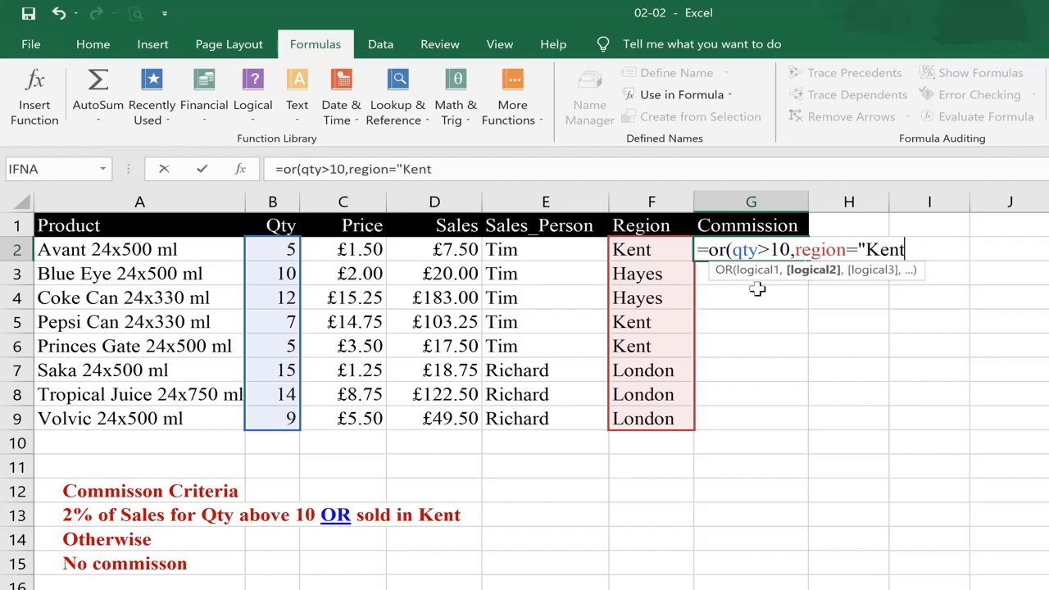
type("\")")
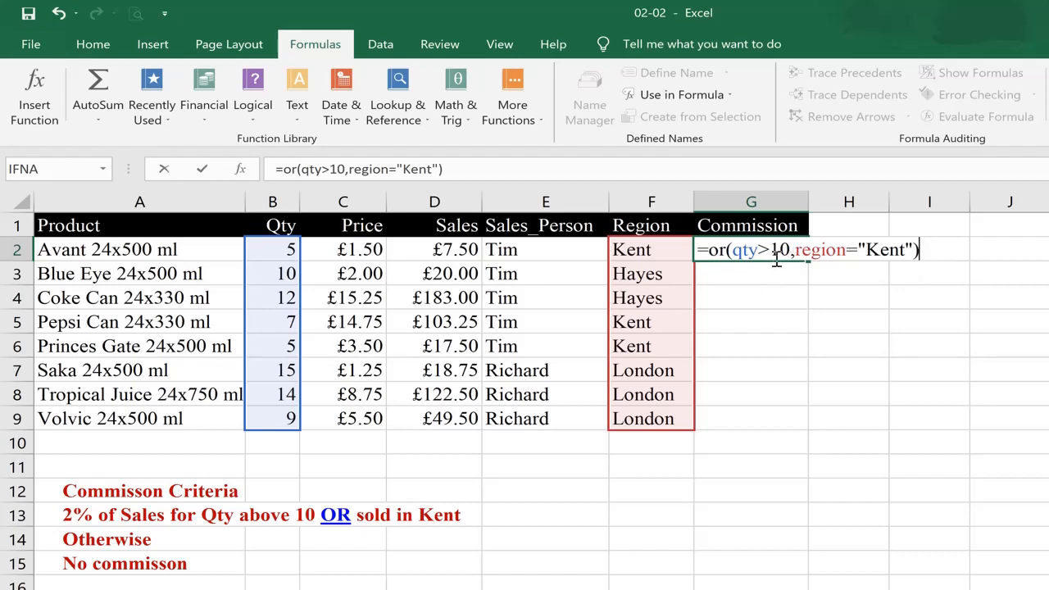
key("Return")
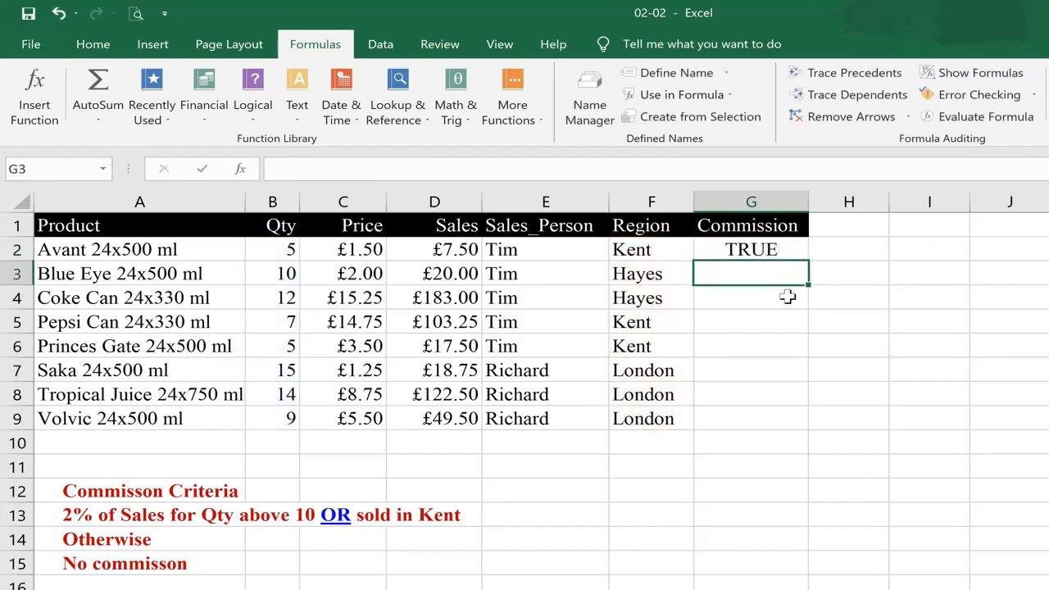
Review the OR formula in G2 against the Qty and Region values of row 2
key("Up")
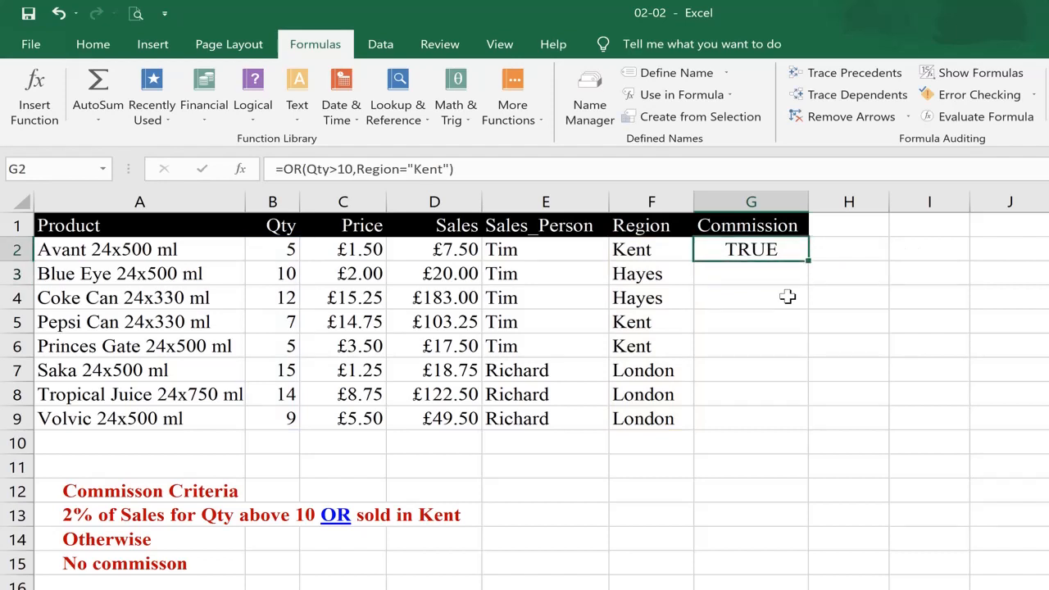
left_click(624, 255)
left_click(278, 253)
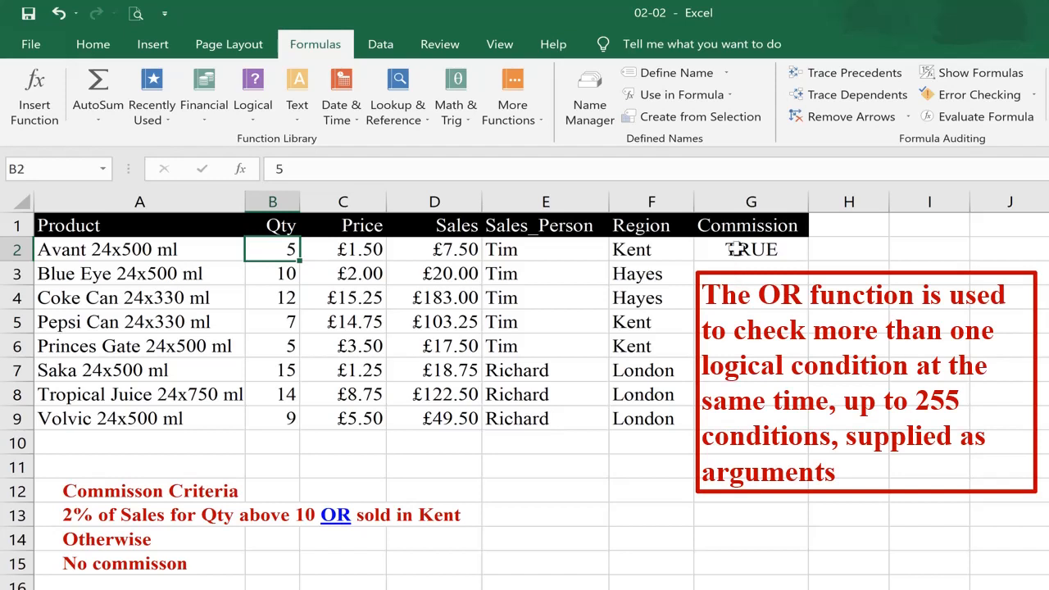
left_click(738, 250)
double_click(737, 251)
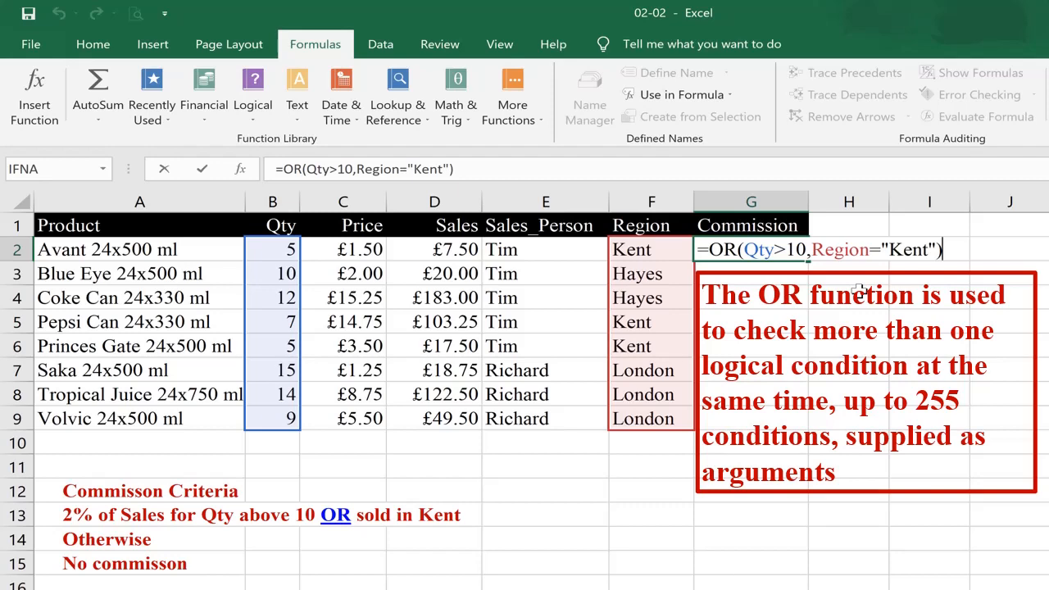
key("ctrl+Return")
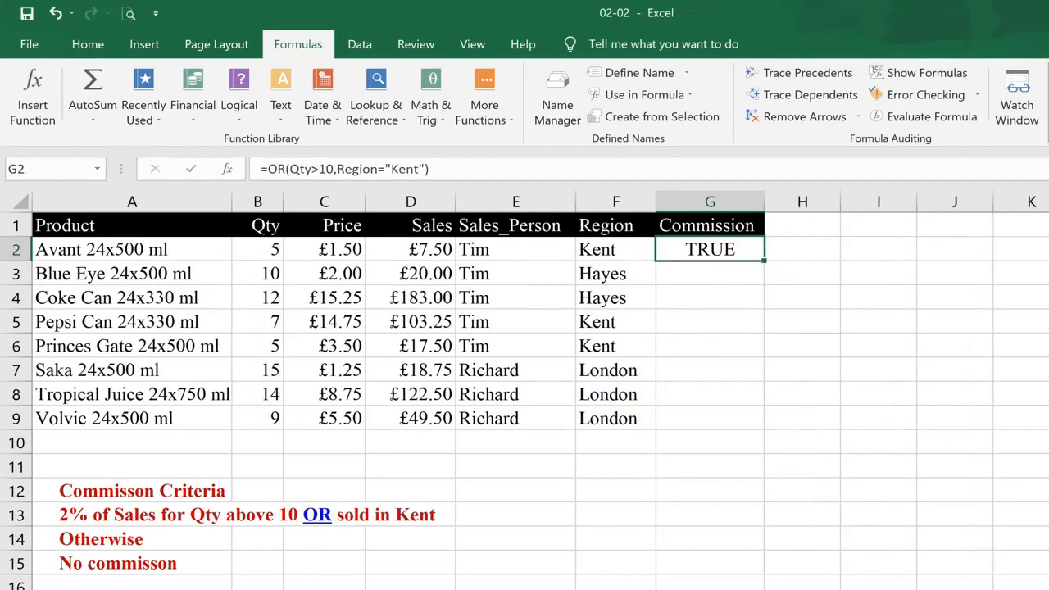
key("Tab")
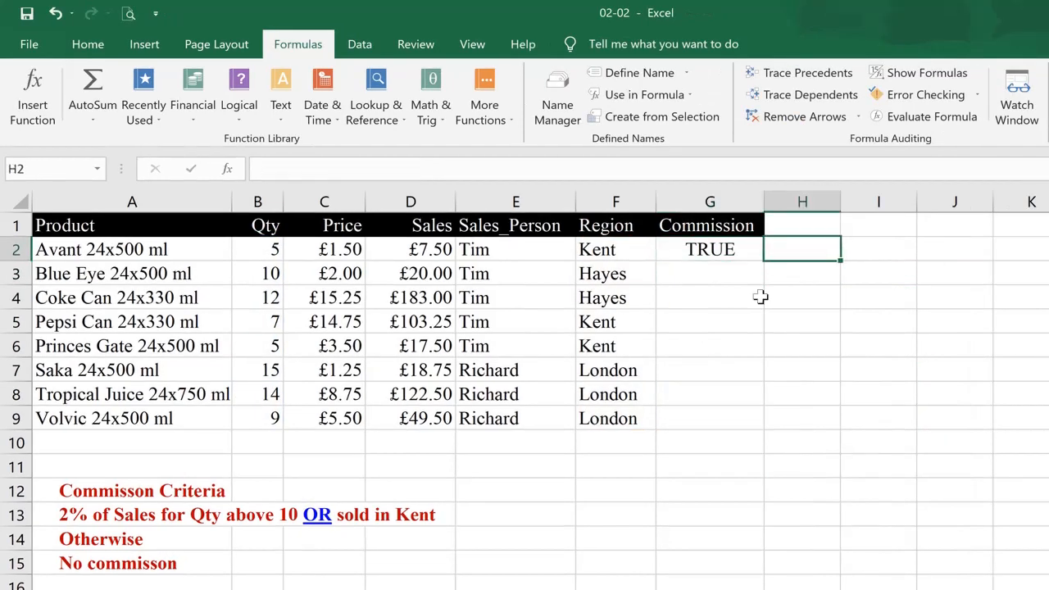
key("Return")
key("Up")
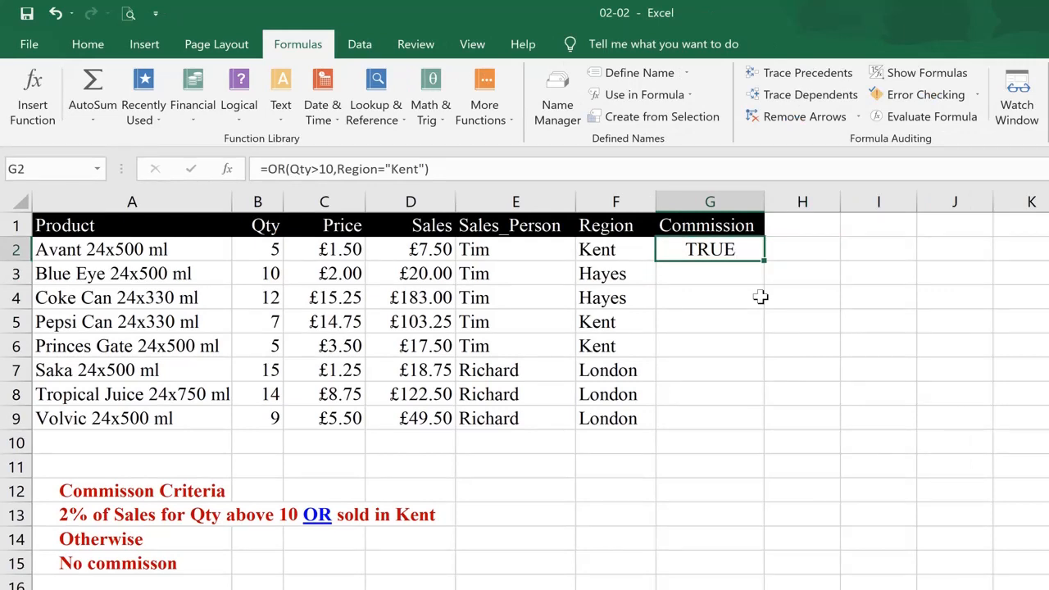
Wrap the OR test in G2 inside IF as =IF(OR(Qty>10,Region="Kent"),Sales*2%,0) and fill it down to G9
key("F2")
key("Home")
key("Right")
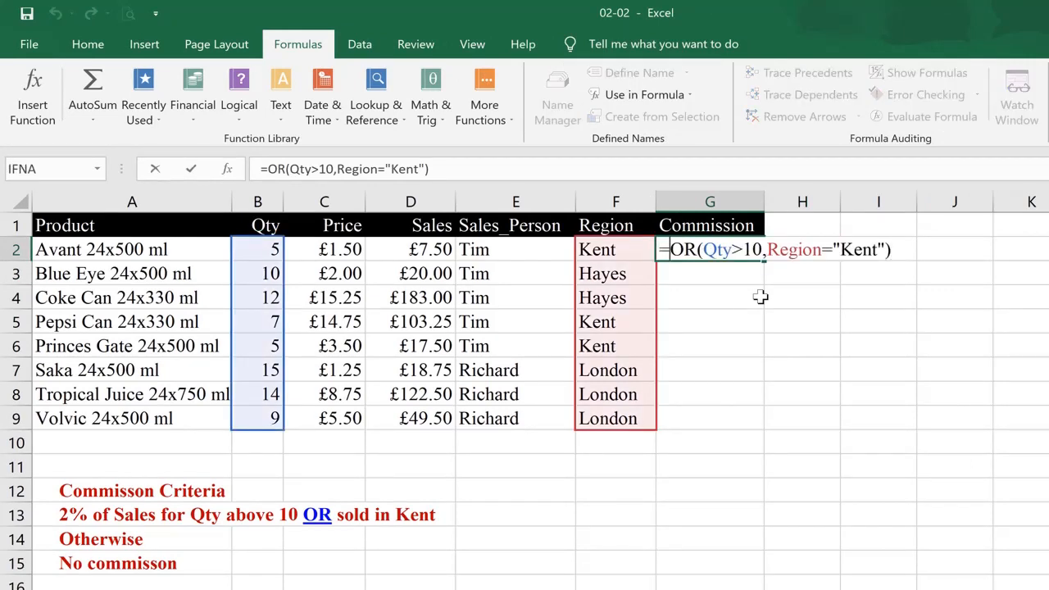
type("if")
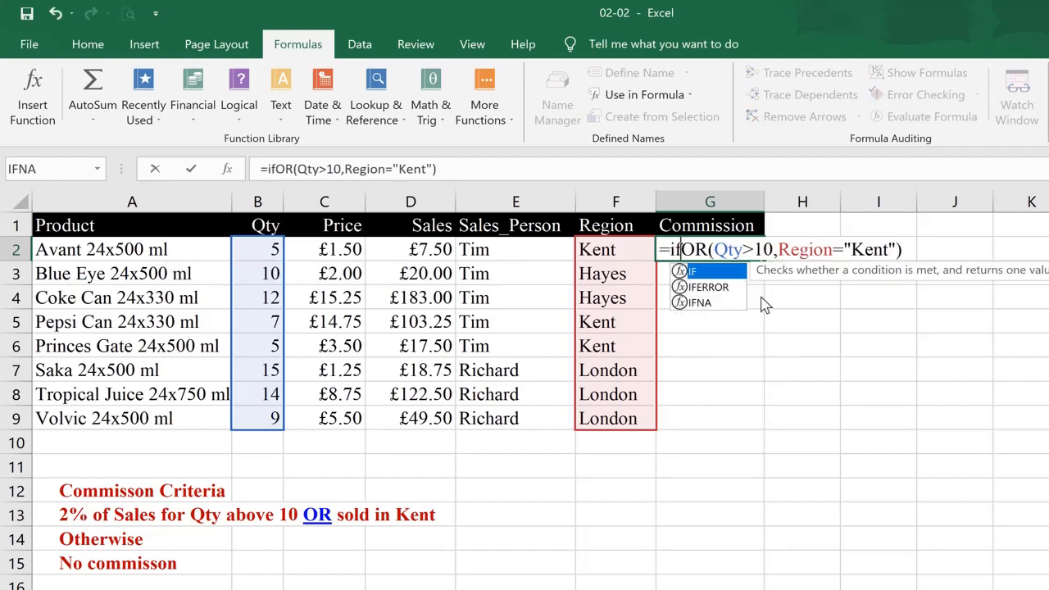
type("(")
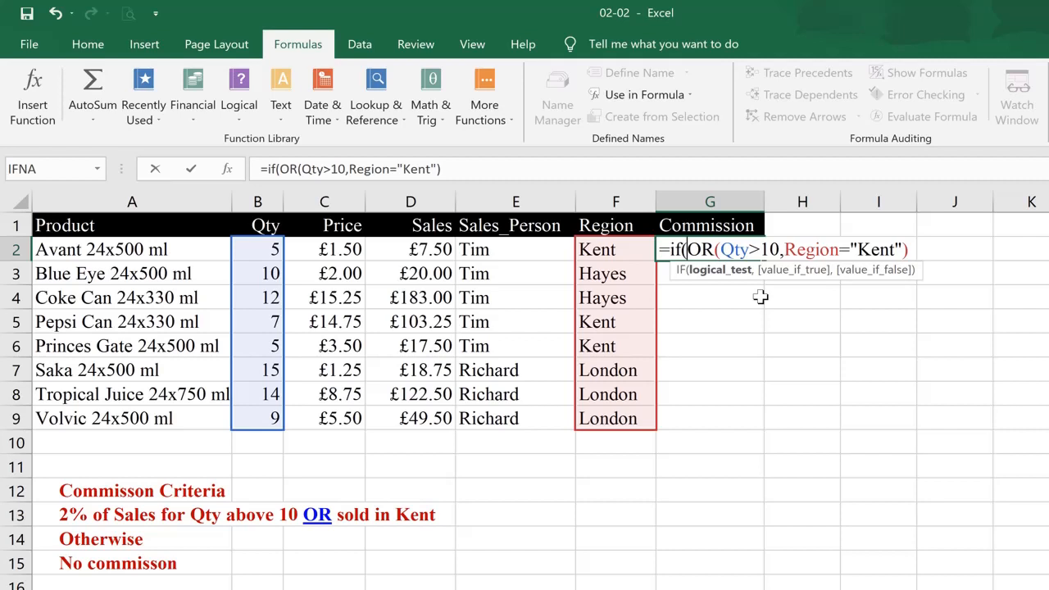
key("End")
type(",")
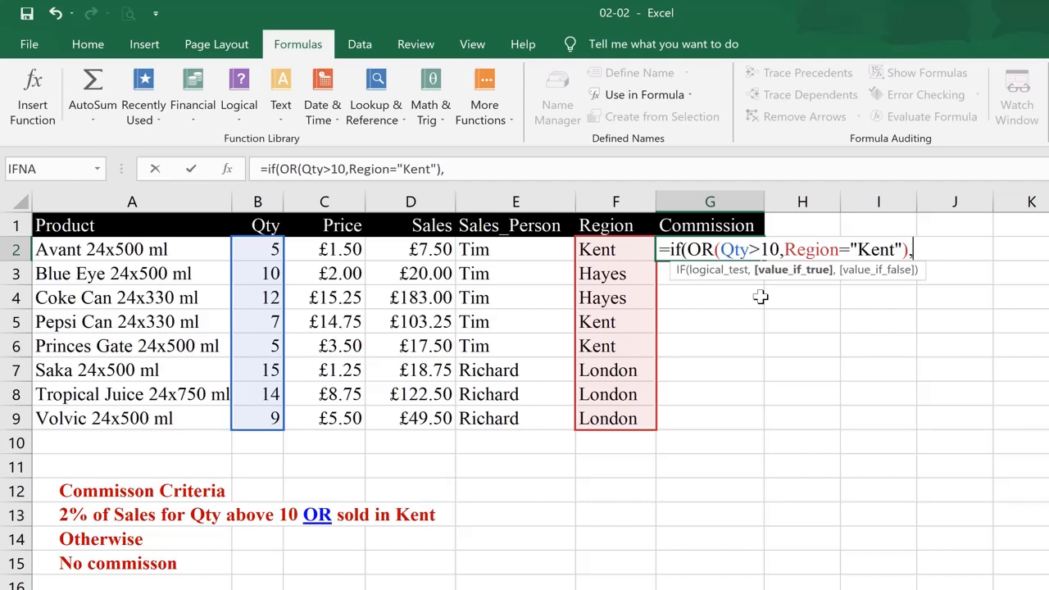
type("sale")
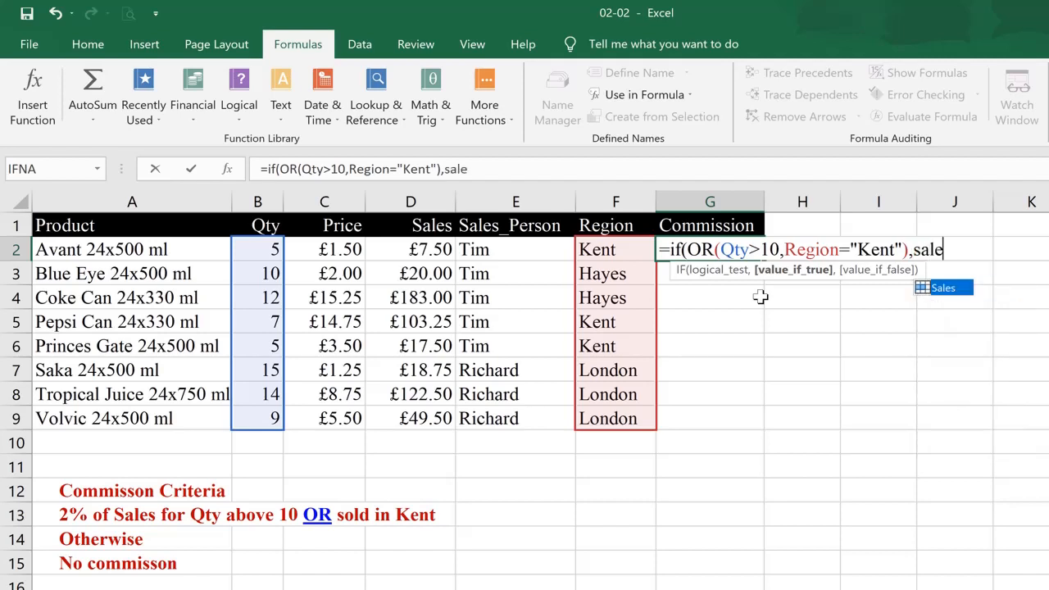
type("s*")
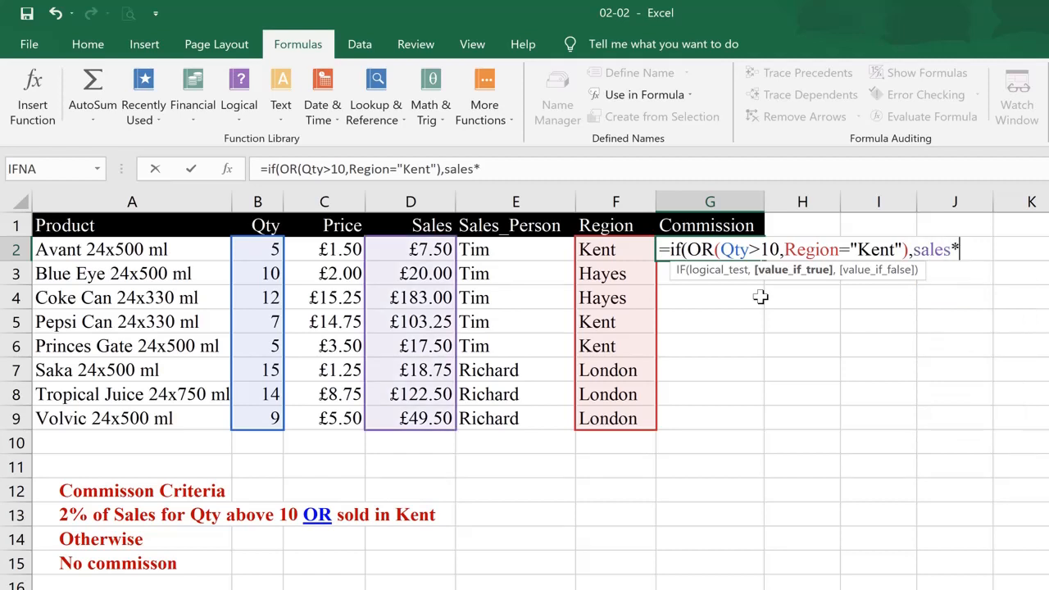
type("2%,")
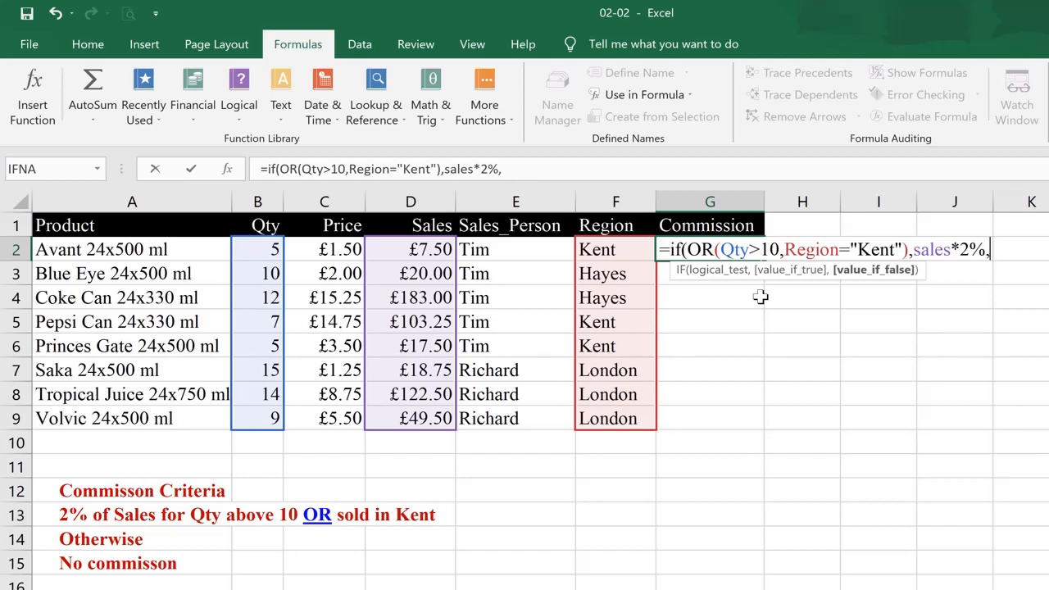
type("0)")
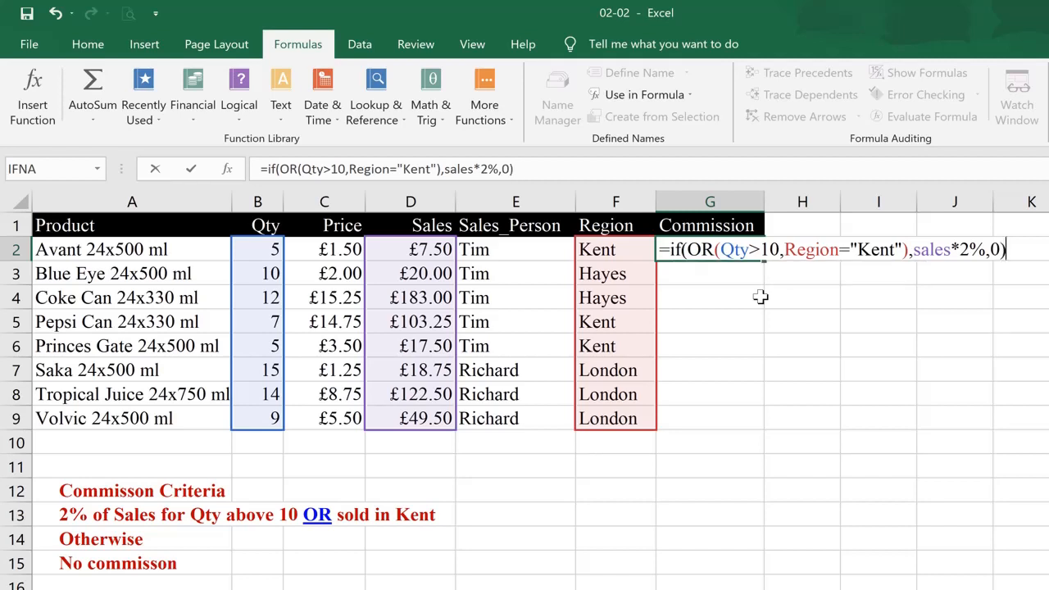
key("ctrl+Return")
key("Return")
key("Up")
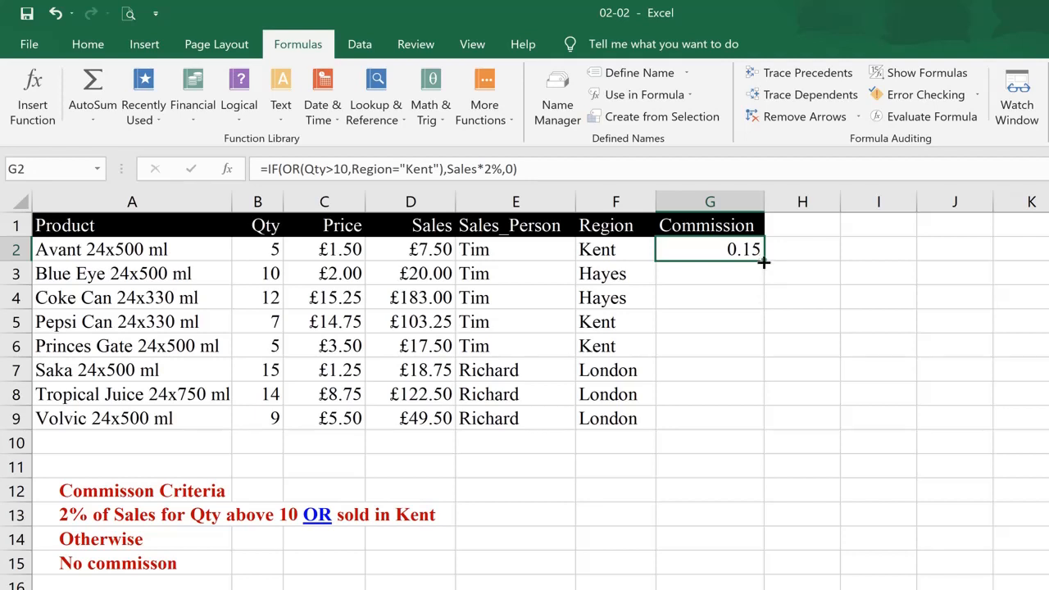
double_click(763, 260)
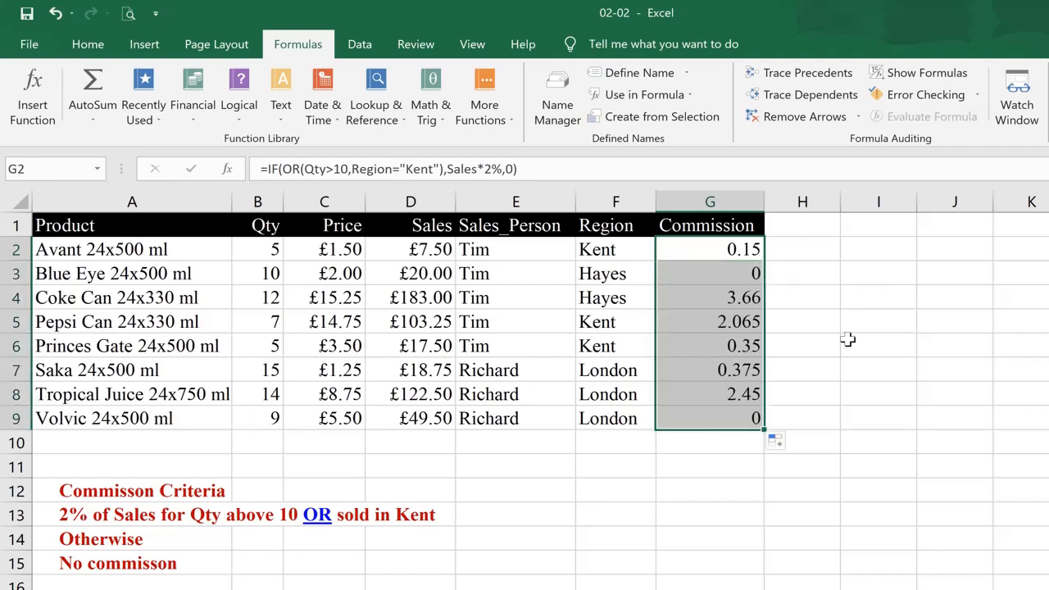
Compare the commission results in rows 3 to 6 with their Qty and Region values
left_click(733, 274)
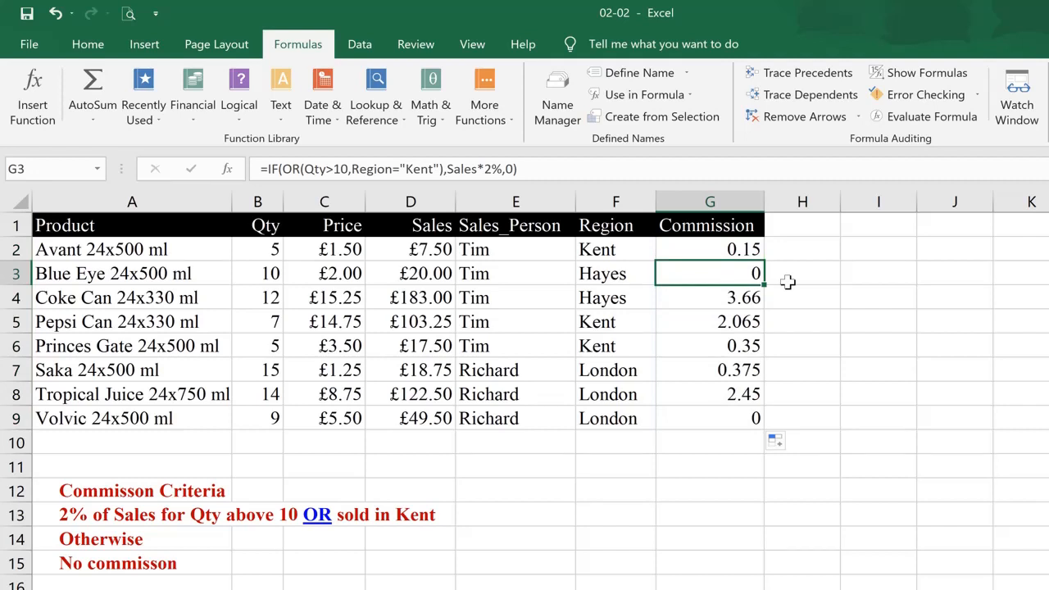
key("Left")
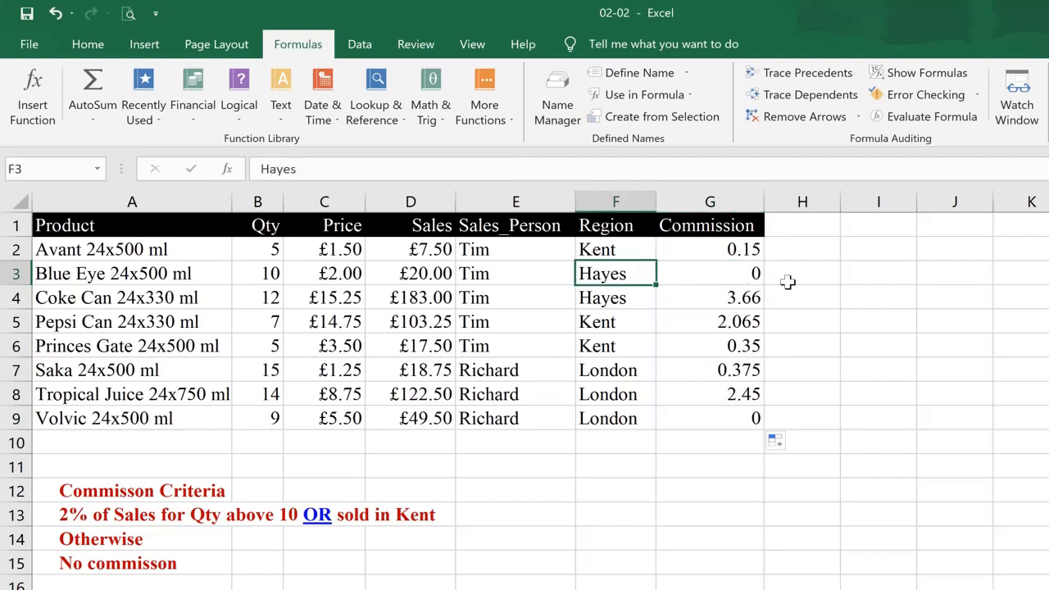
key("Left")
key("Left")
key("Left")
key("Left")
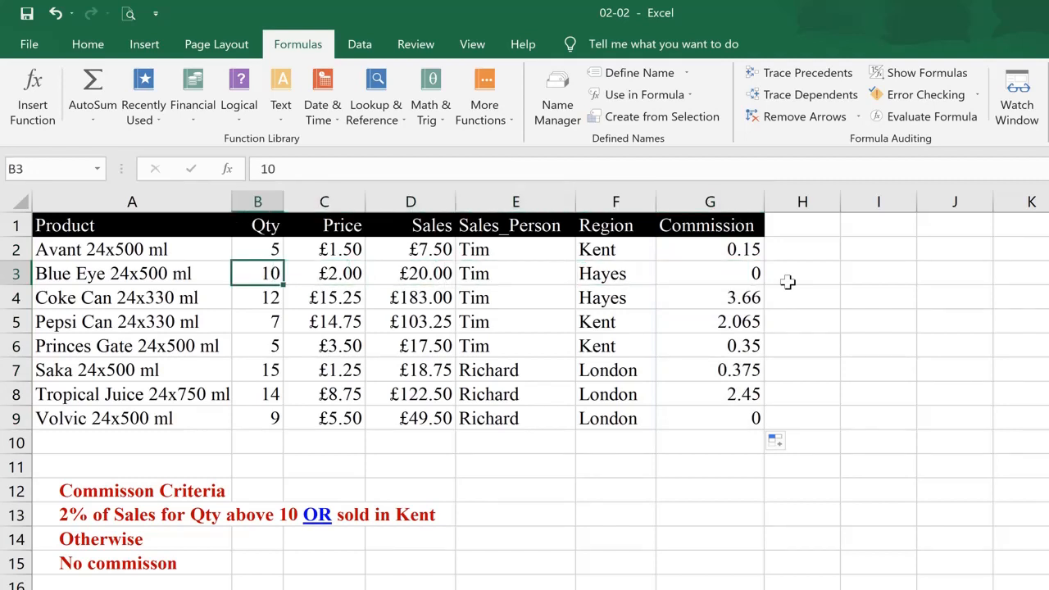
key("Right")
key("Right")
key("Right")
key("Right")
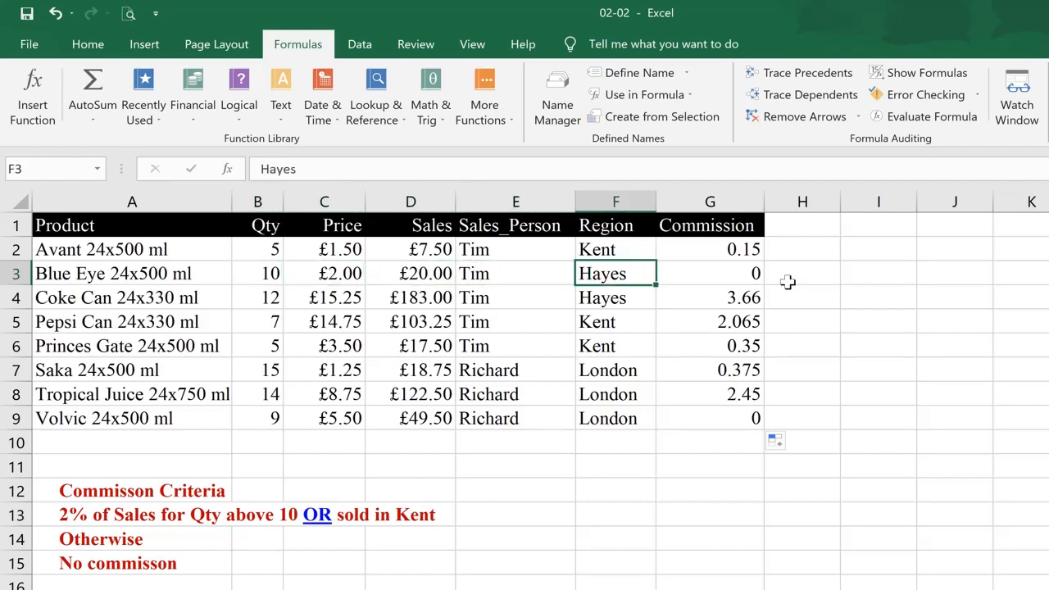
key("Right")
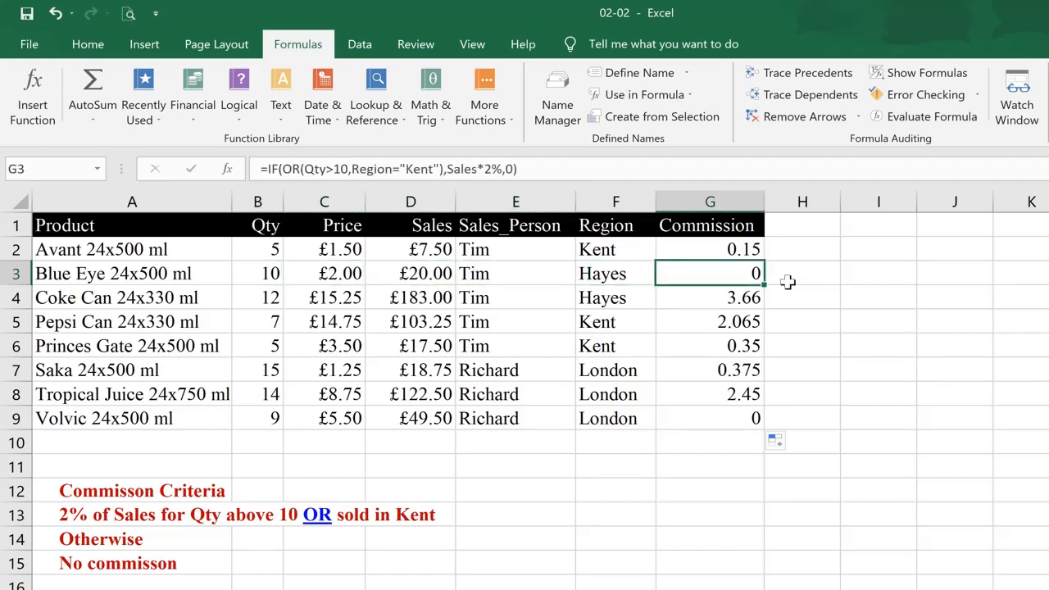
key("Down")
key("Left")
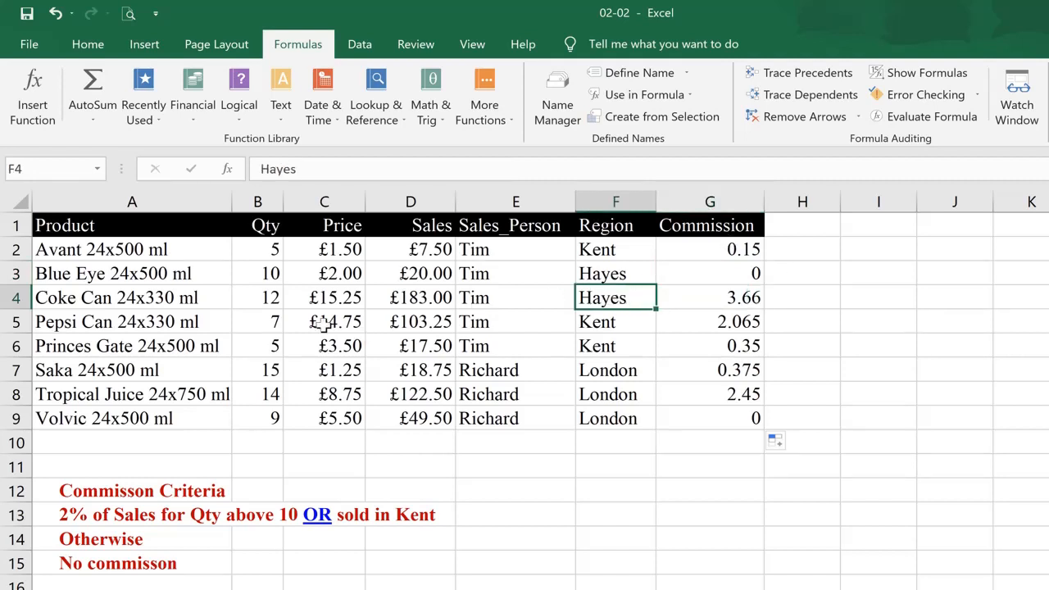
left_click(269, 300)
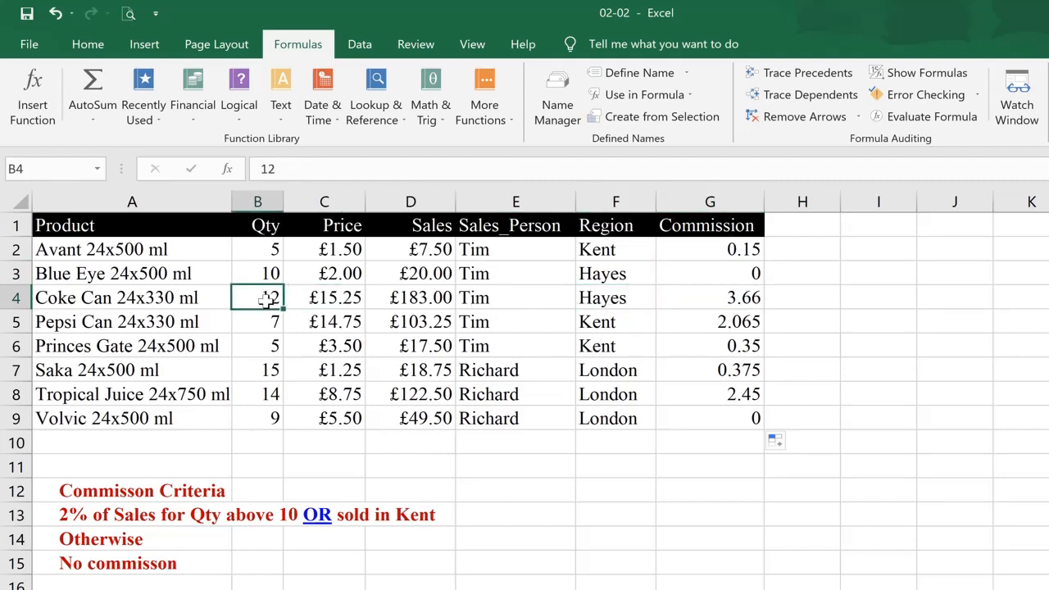
left_click(591, 326)
left_click(594, 349)
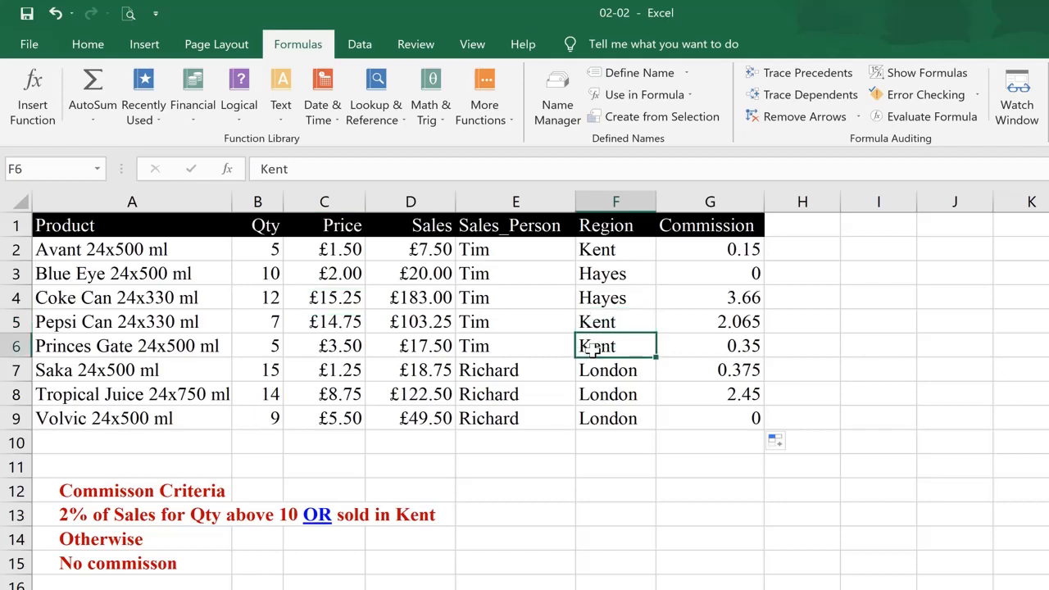
left_click(698, 323)
left_click(713, 345)
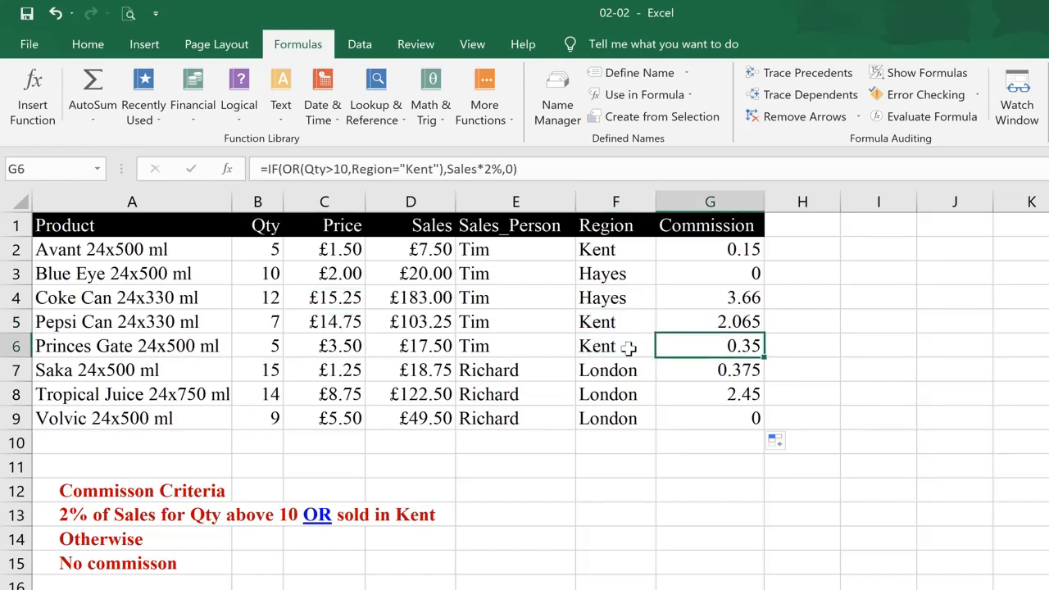
Compare the commission results in rows 5 to 9 with their Qty and Region values
left_click(593, 346)
left_click(600, 325)
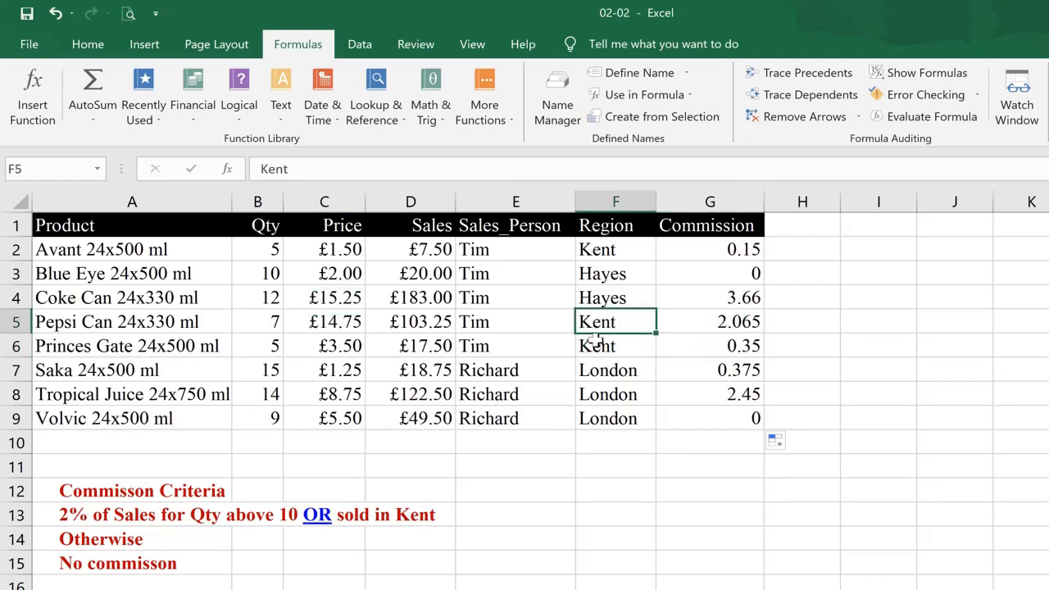
left_click(596, 342)
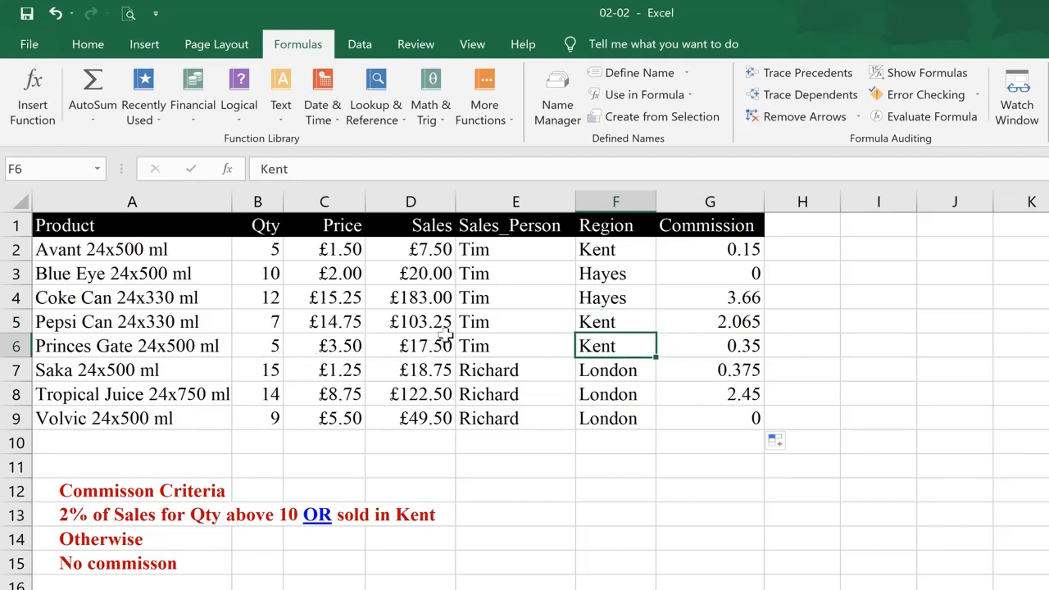
left_click(586, 320)
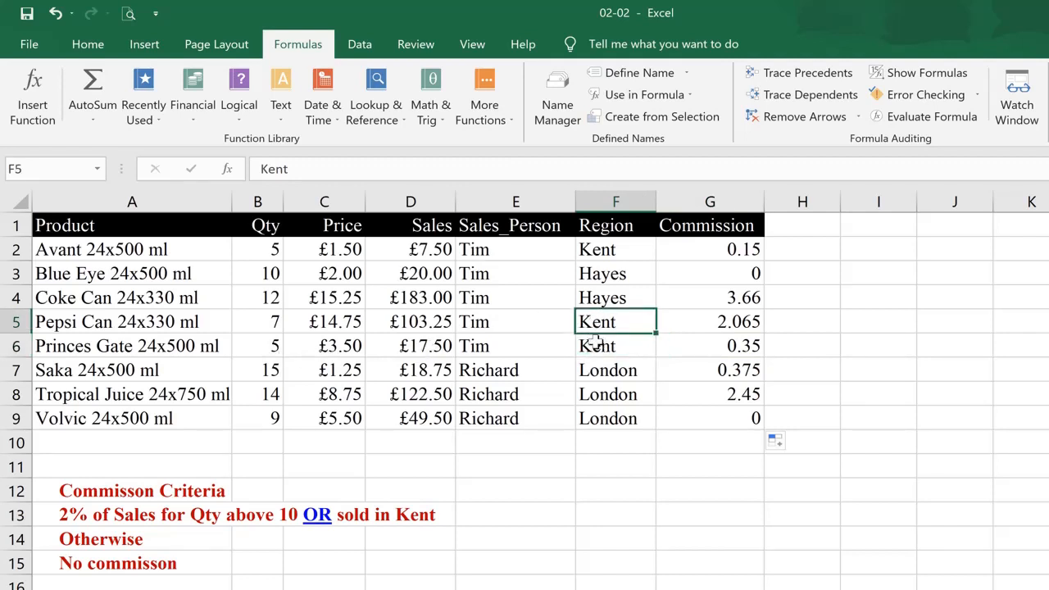
left_click(593, 344)
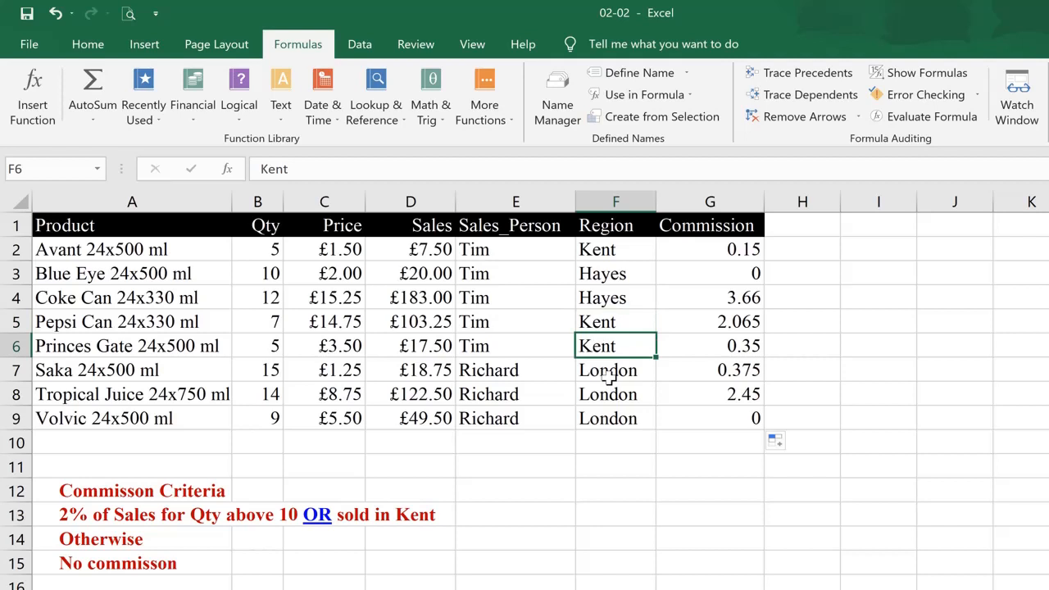
left_click(609, 375)
left_click(607, 394)
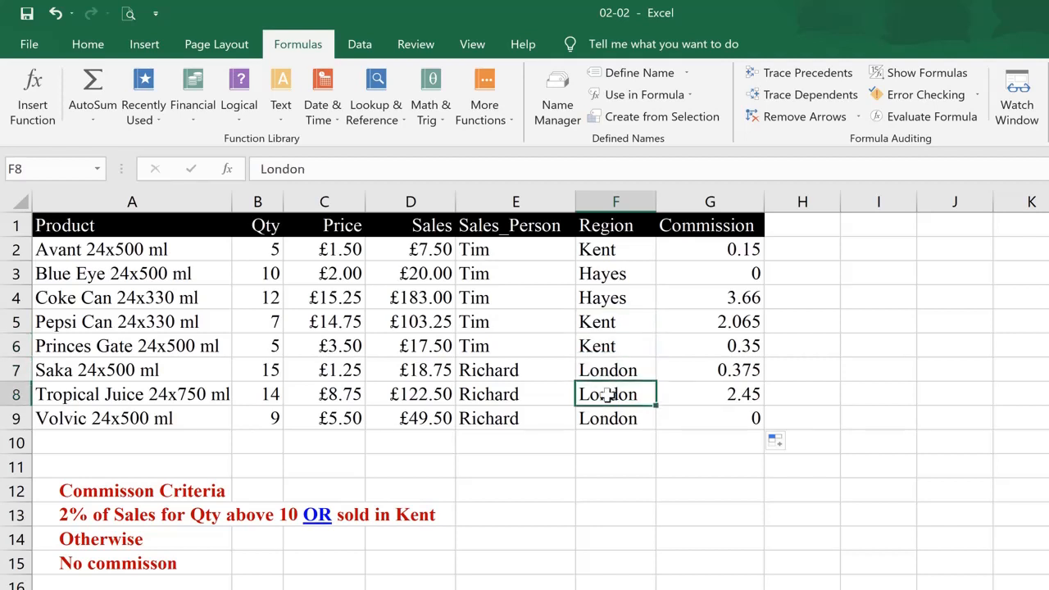
left_click(273, 373)
left_click(270, 394)
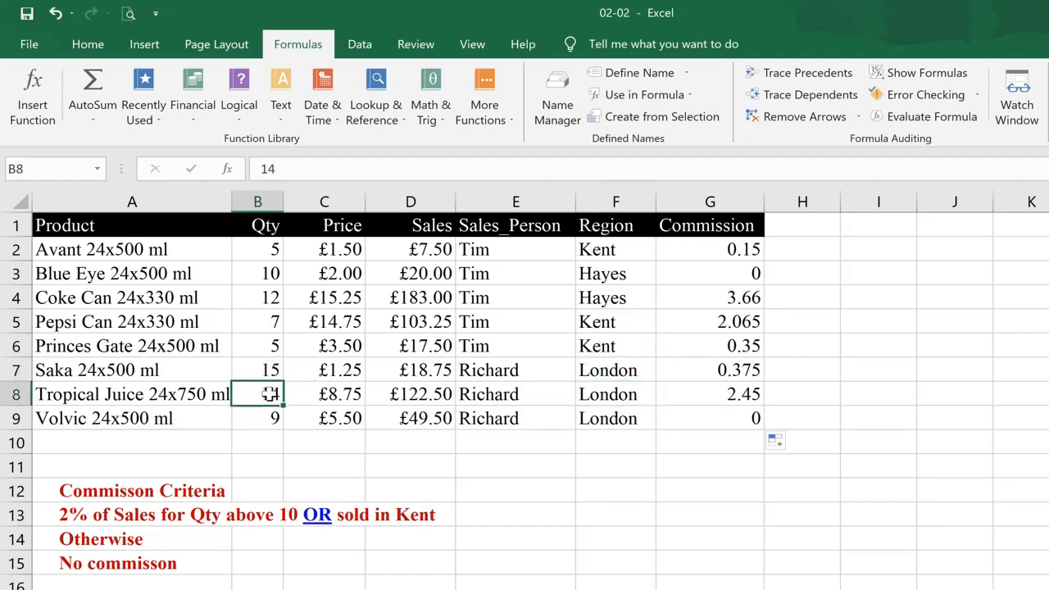
left_click(270, 418)
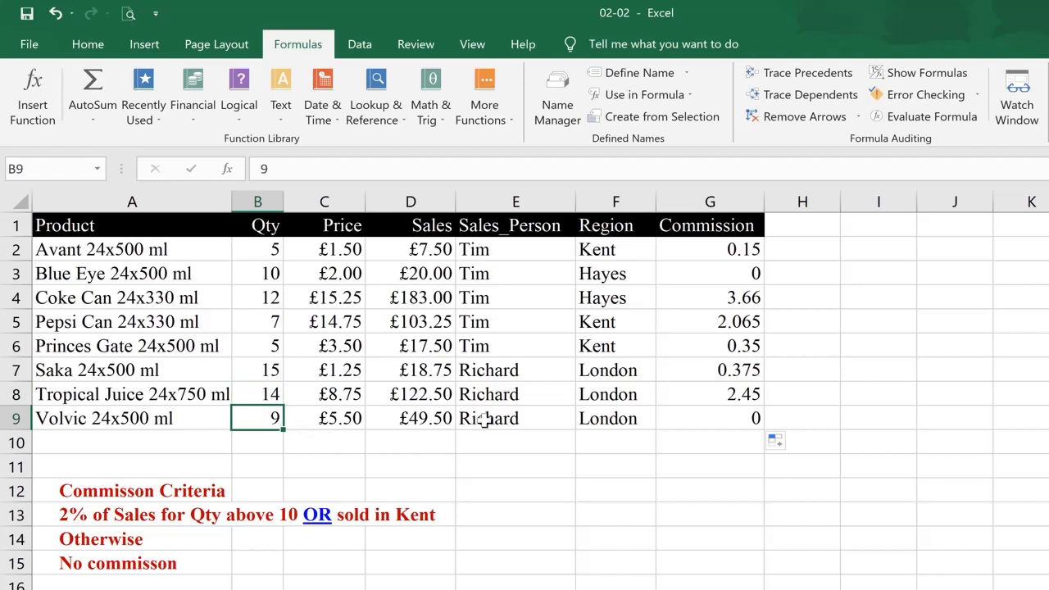
left_click(583, 420)
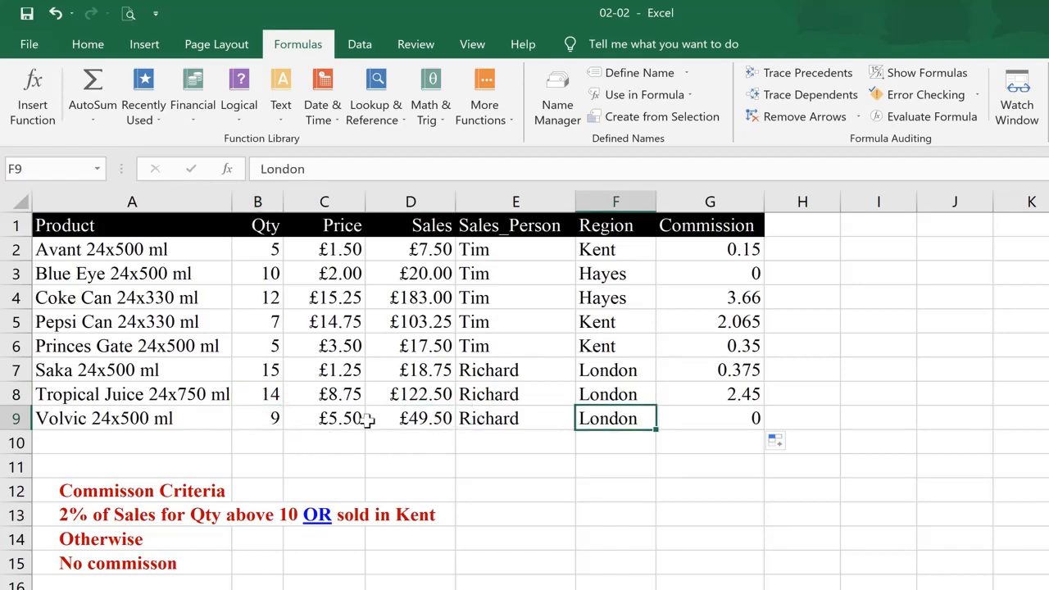
left_click(692, 419)
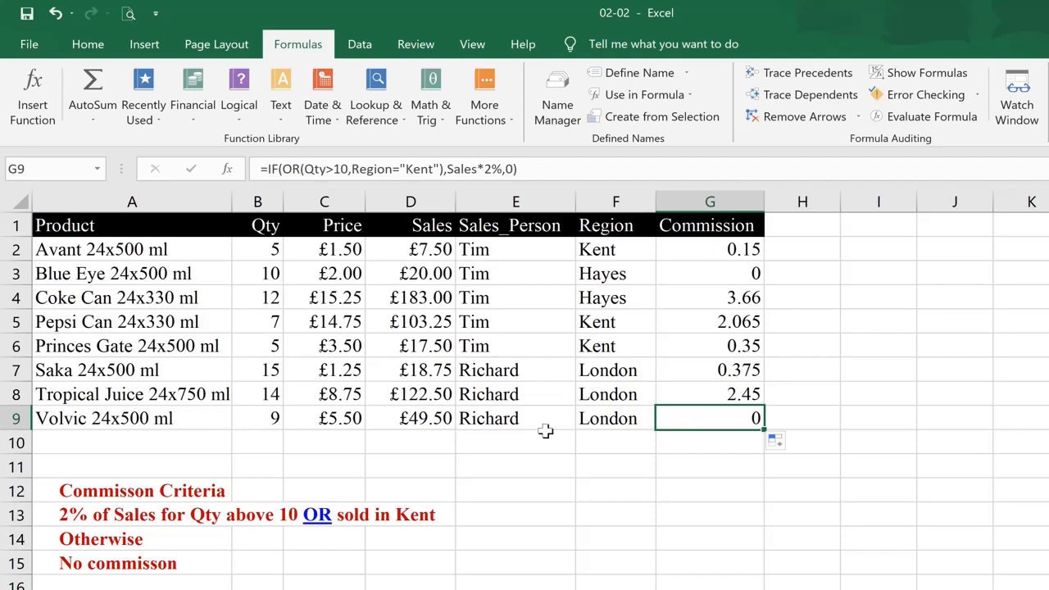
Undo the last three edits to restore the AND commission criteria text below the table
left_click(507, 422)
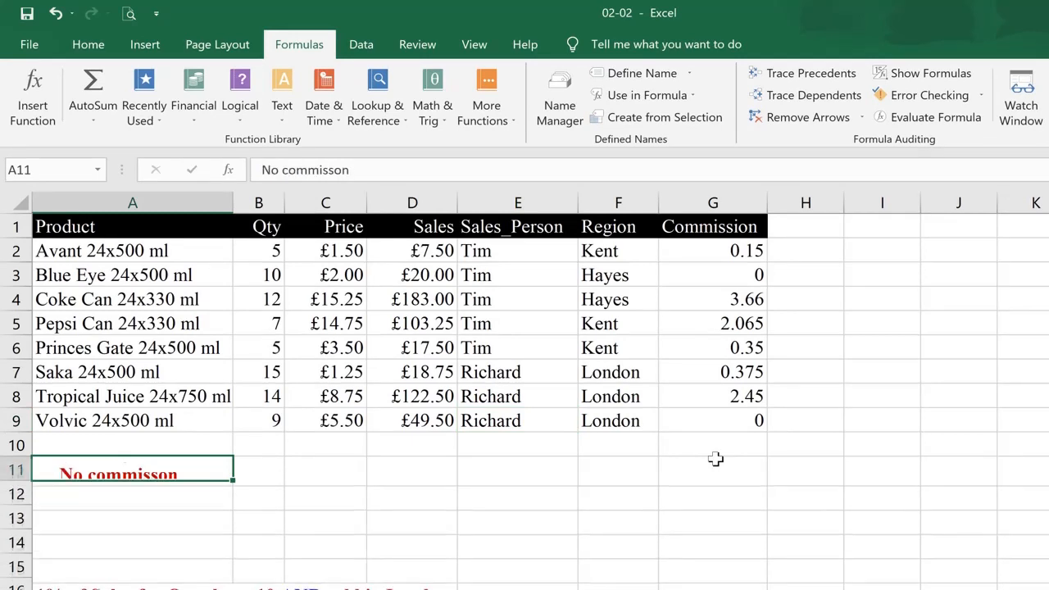
key("ctrl+z")
key("ctrl+z")
key("ctrl+z")
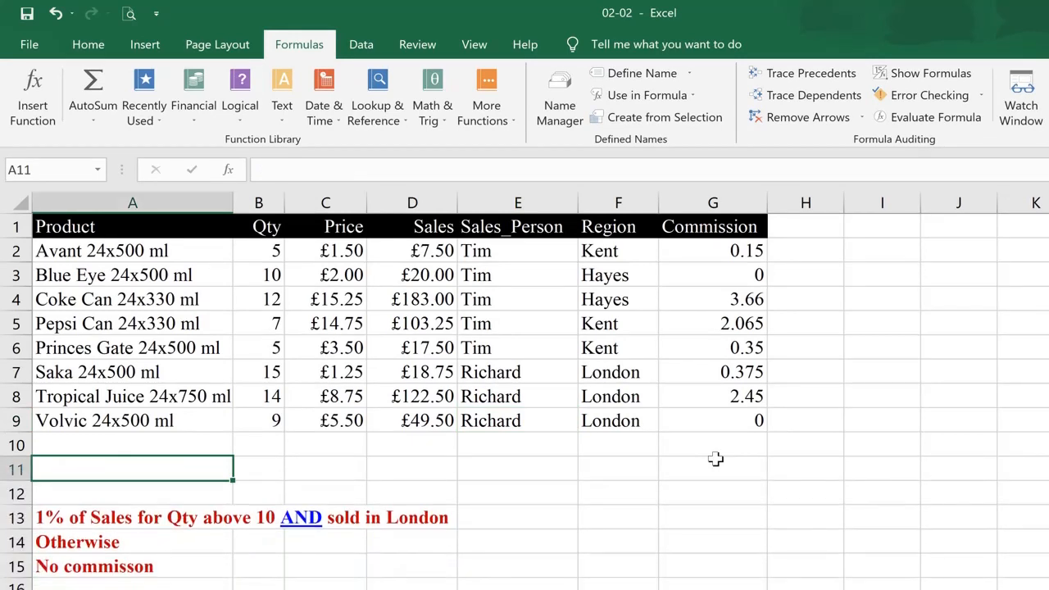
key("Down")
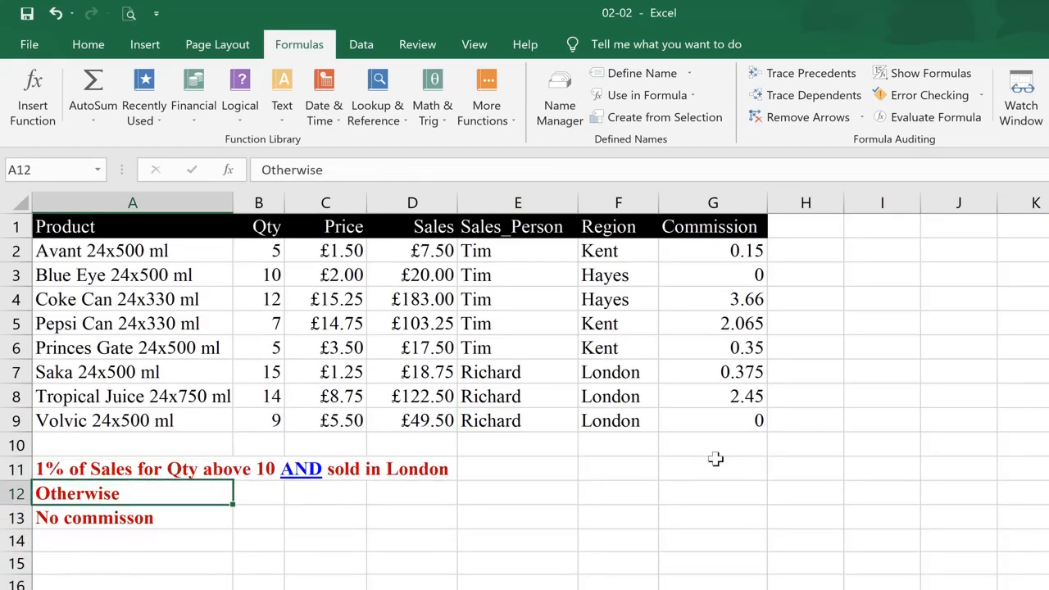
key("Up")
key("Down")
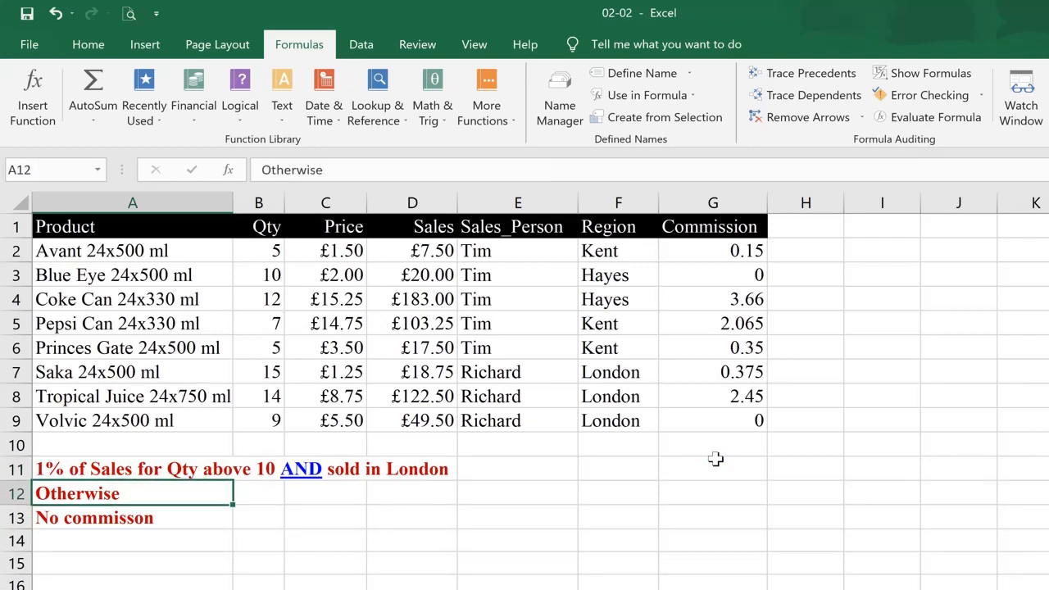
key("Up")
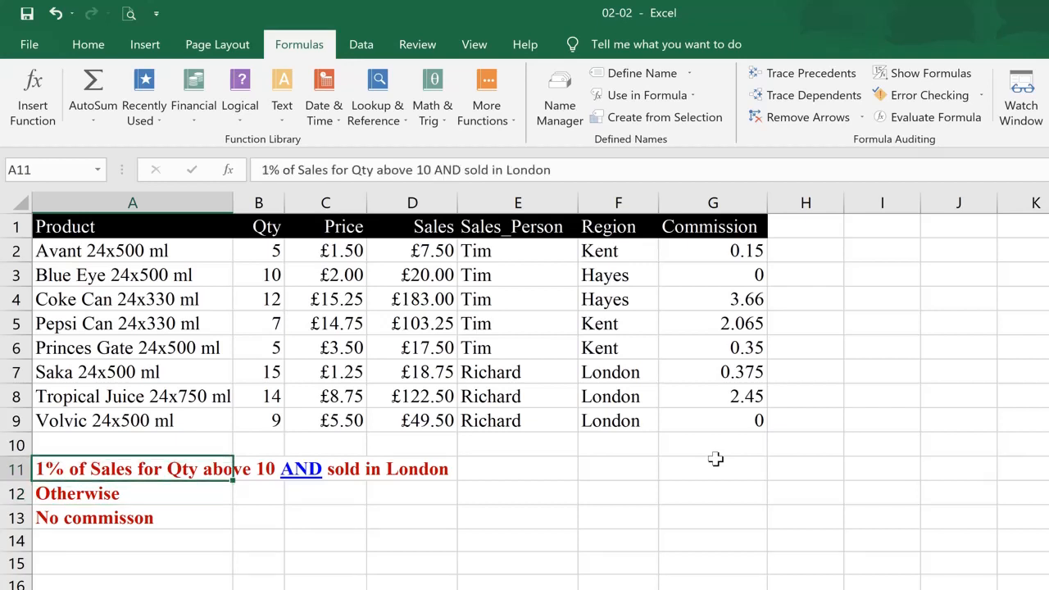
Clear the commission formulas from G2 to G9 of the Commission column
left_click(742, 252)
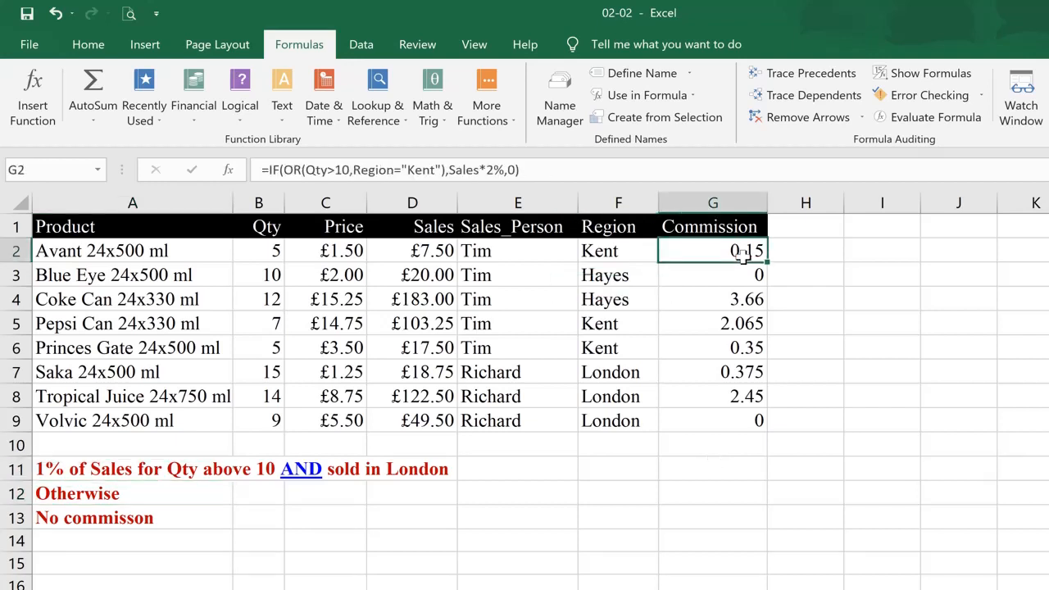
key("ctrl+shift+Down")
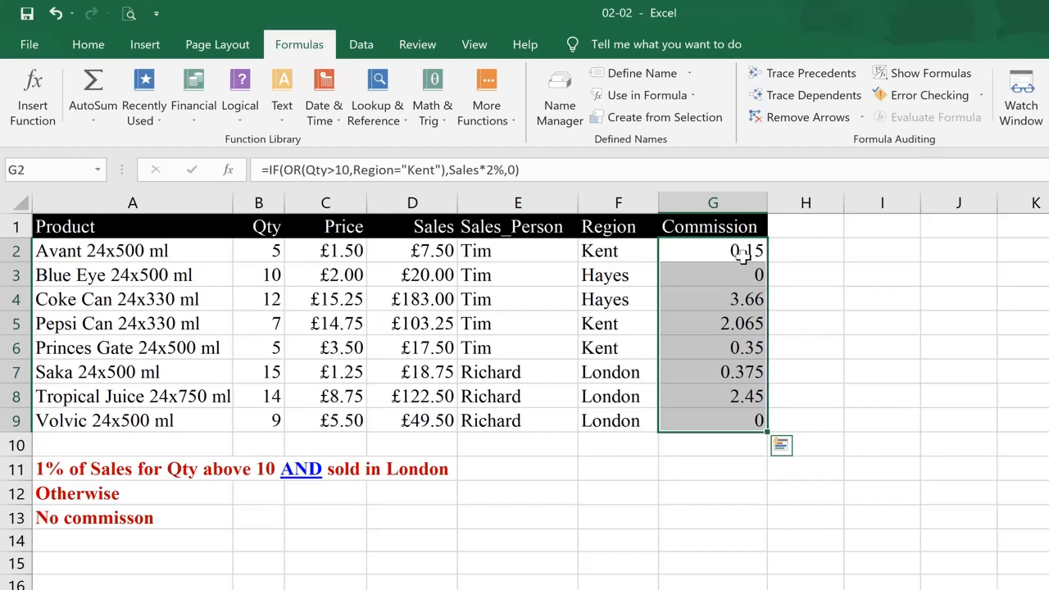
key("Delete")
key("Down")
key("Up")
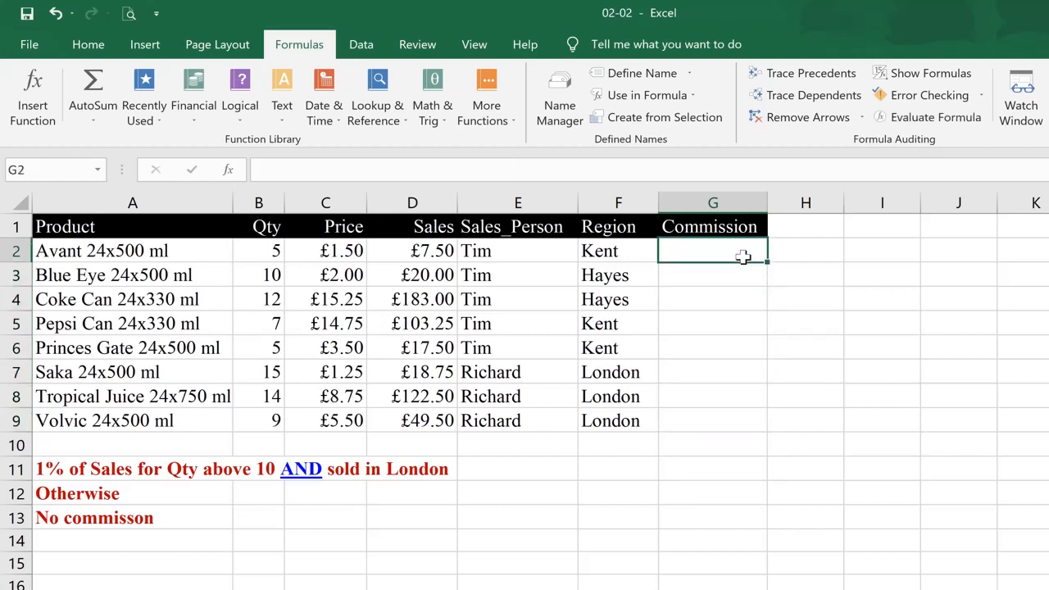
Enter the formula =AND(Qty>10,Region="London") in cell G2 of the Commission column
type("=")
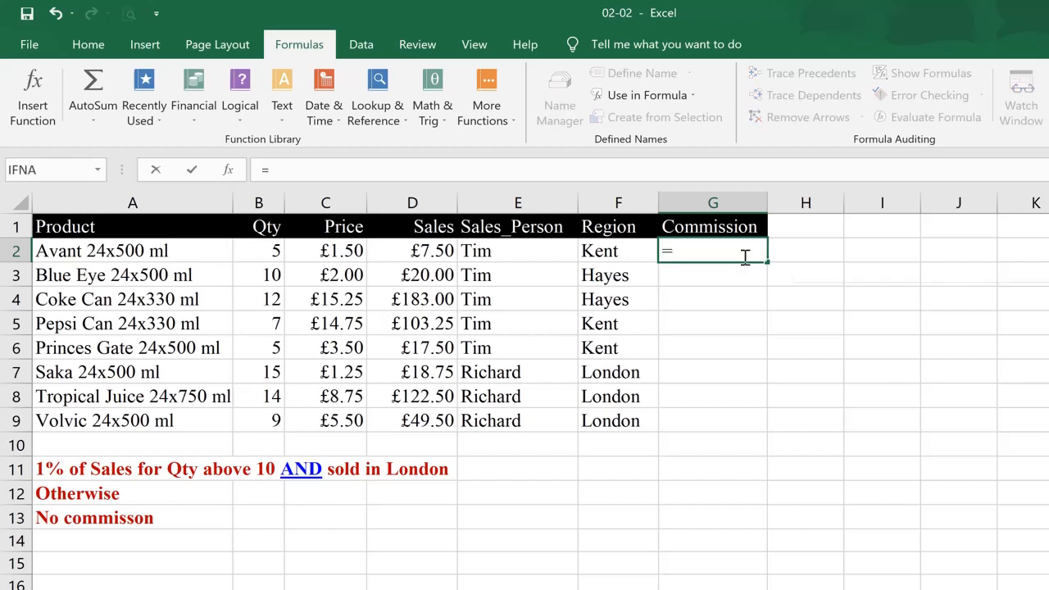
type("and(")
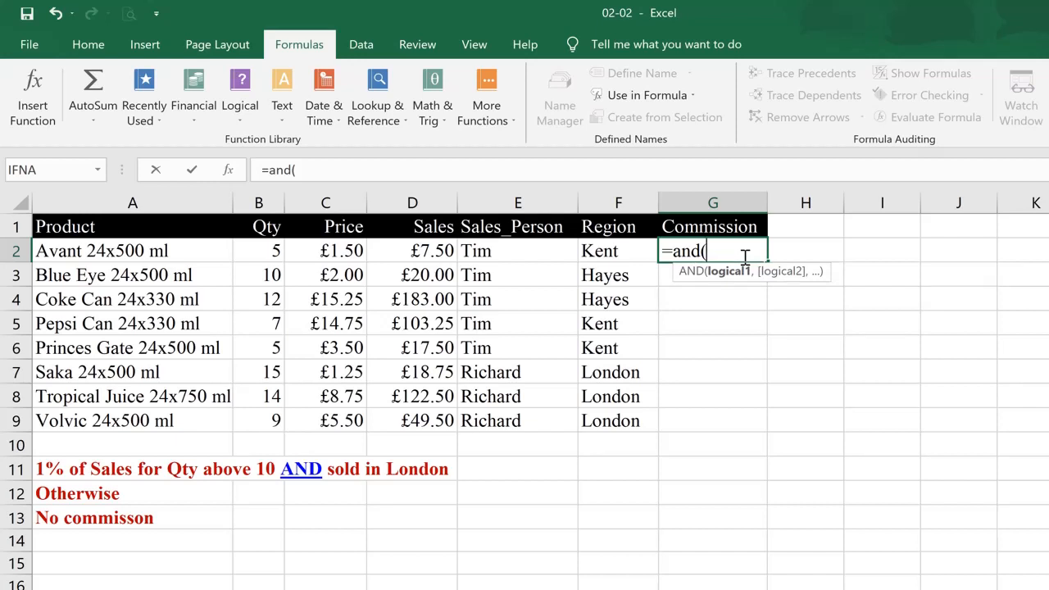
type("q")
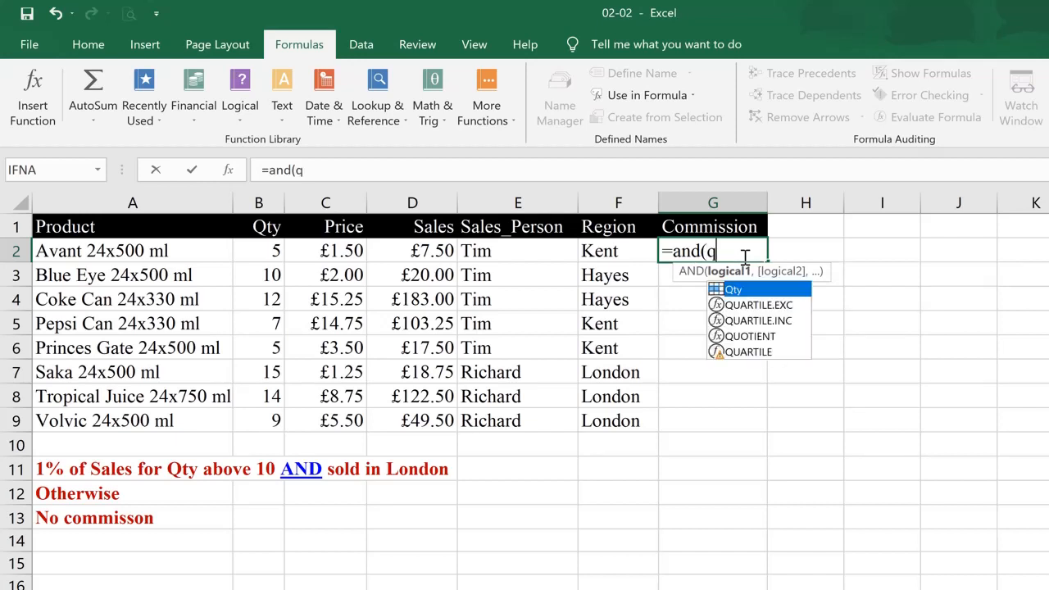
type("ty")
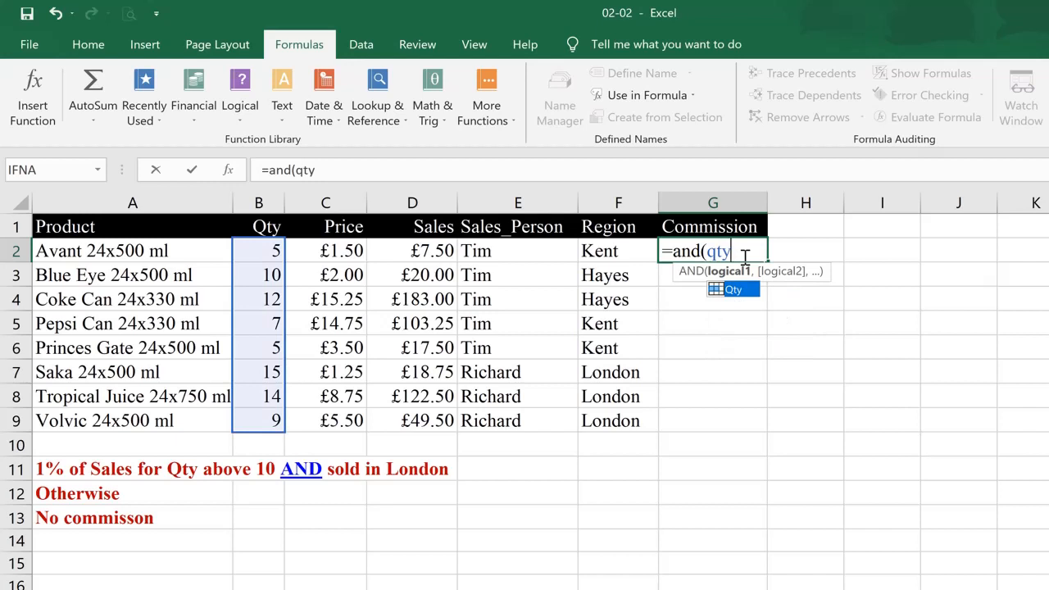
type(">10")
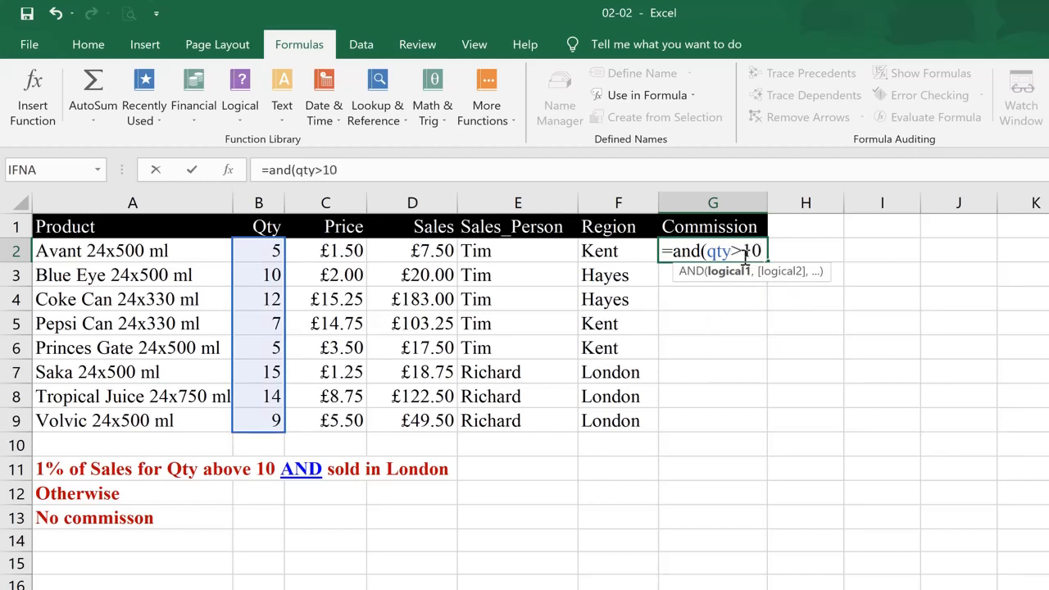
type(",")
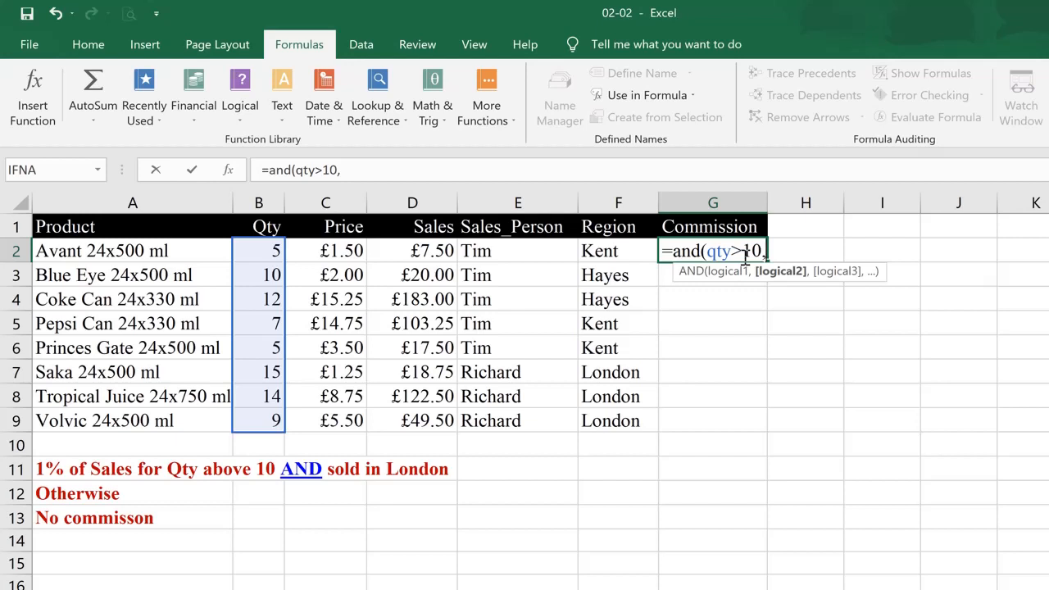
type("regio")
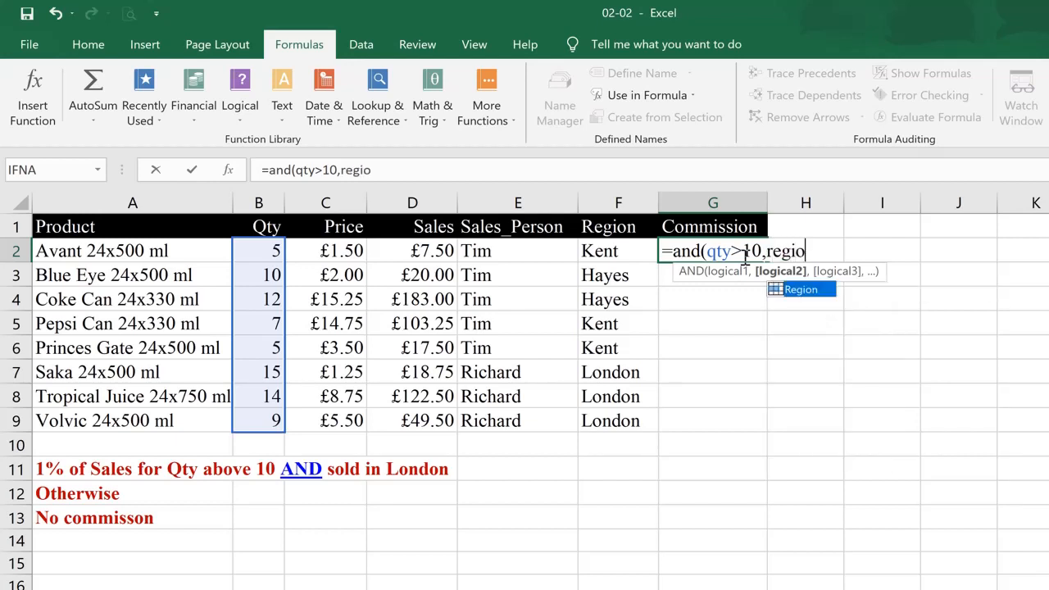
type("n=")
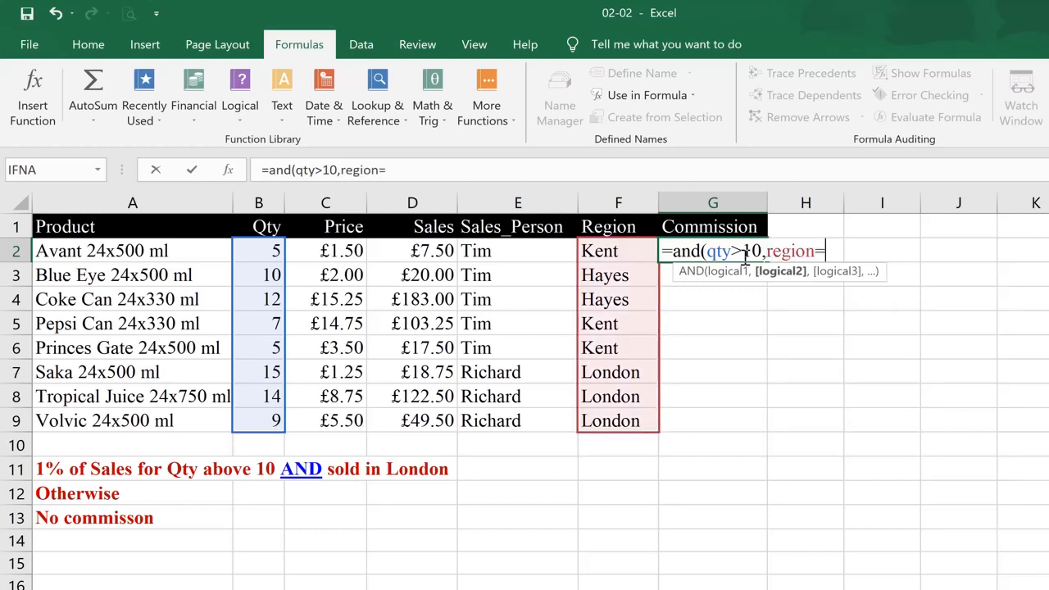
type("\"London\"")
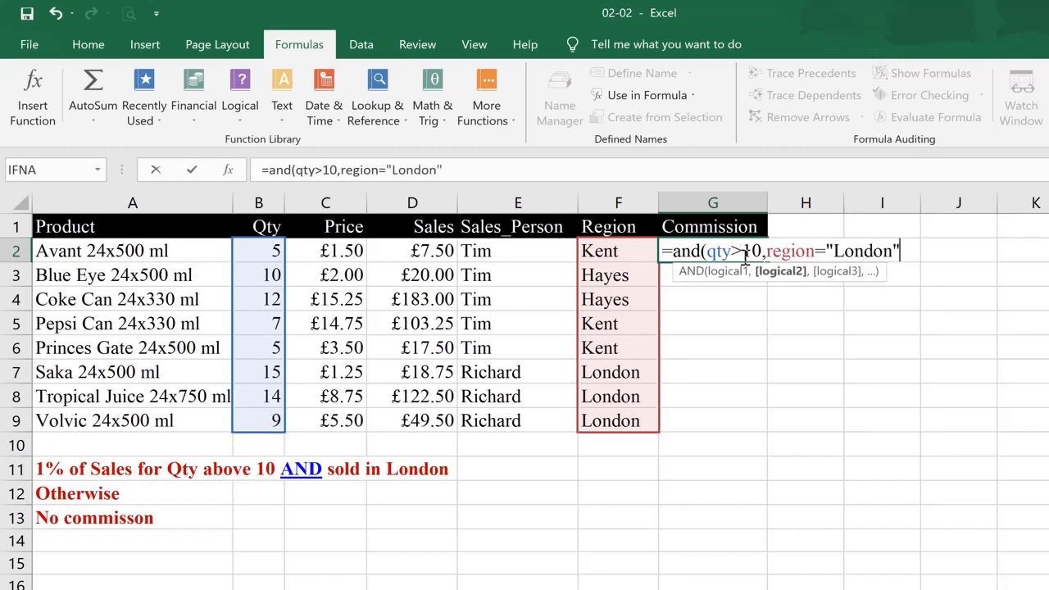
type(")")
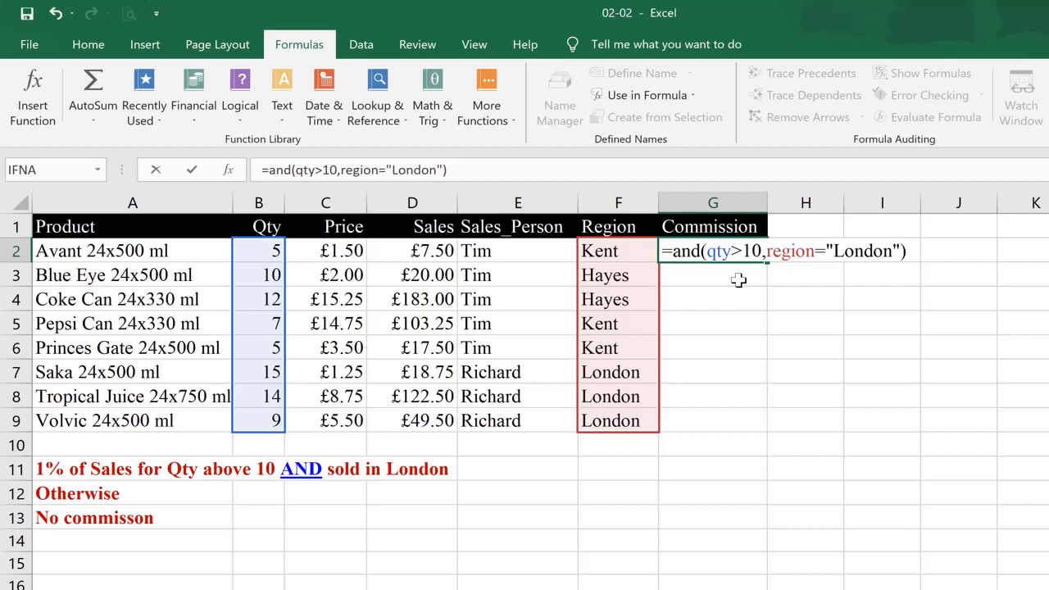
key("ctrl+Return")
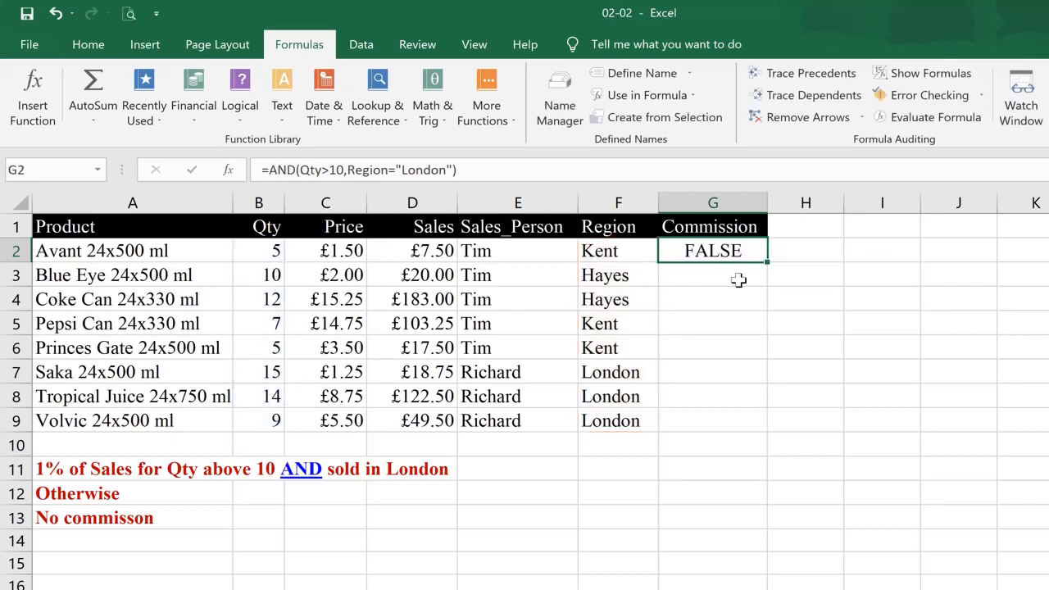
Fill the AND formula in G2 down the Commission column to G9
key("F2")
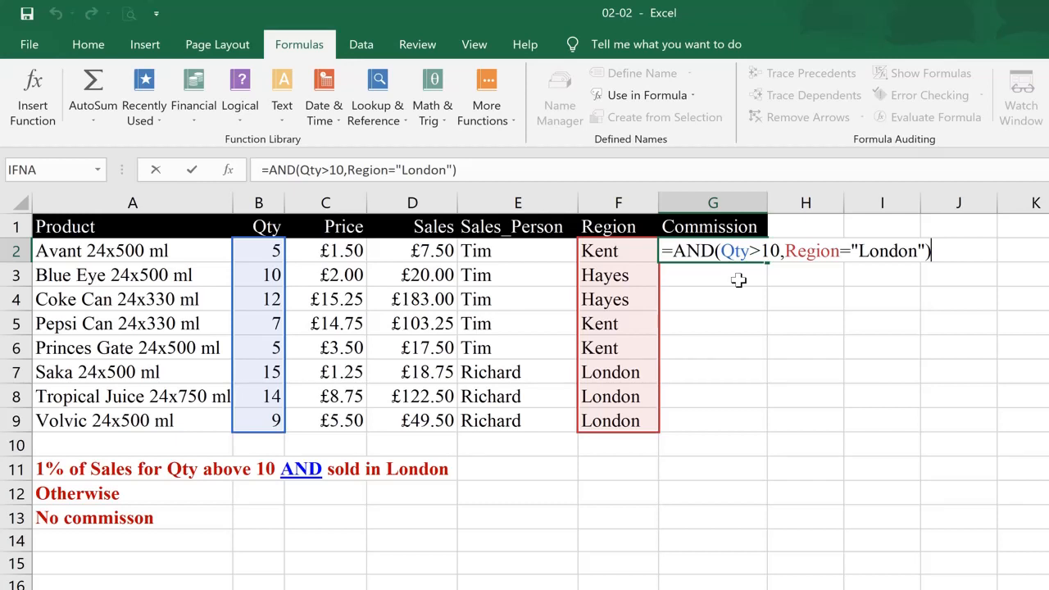
key("Return")
key("Up")
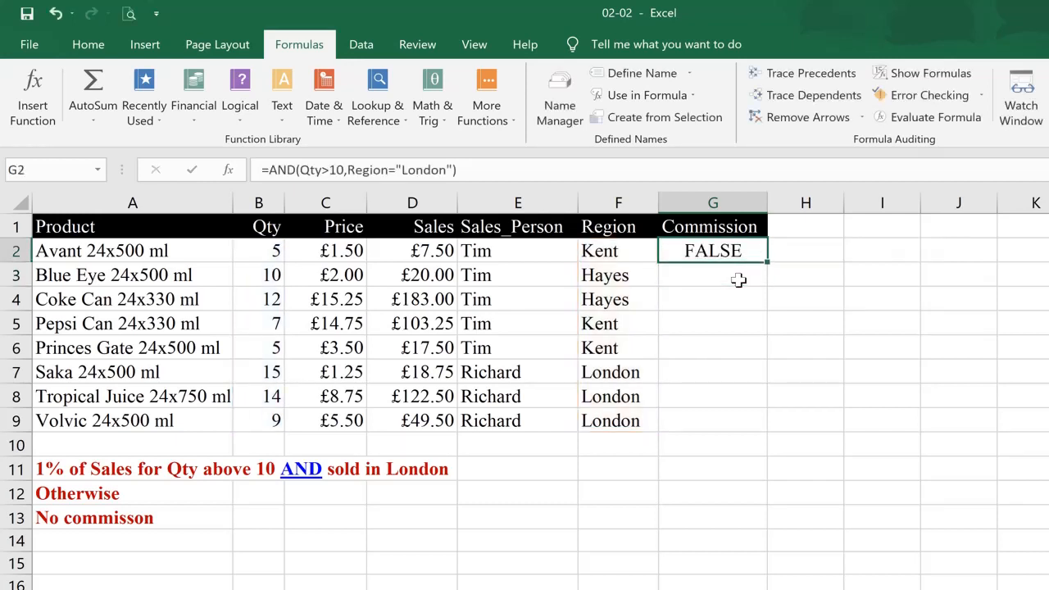
left_click(607, 250)
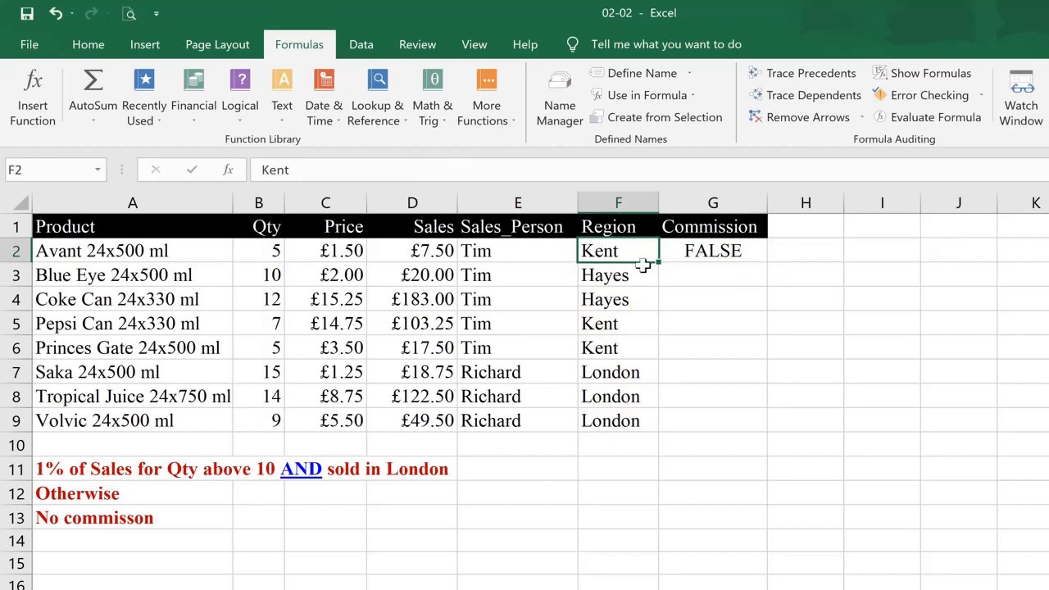
left_click(706, 248)
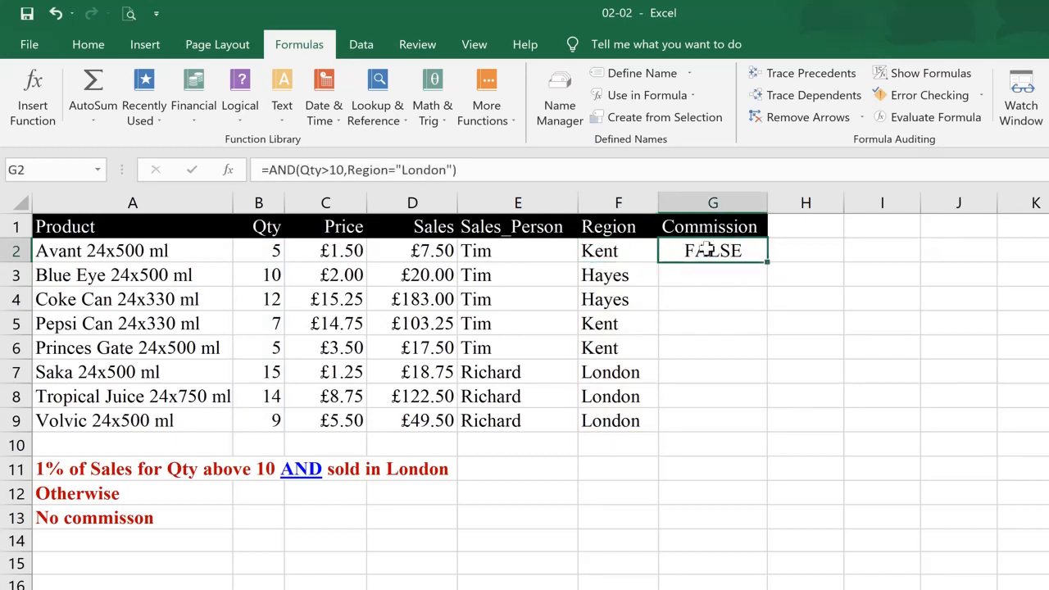
double_click(765, 261)
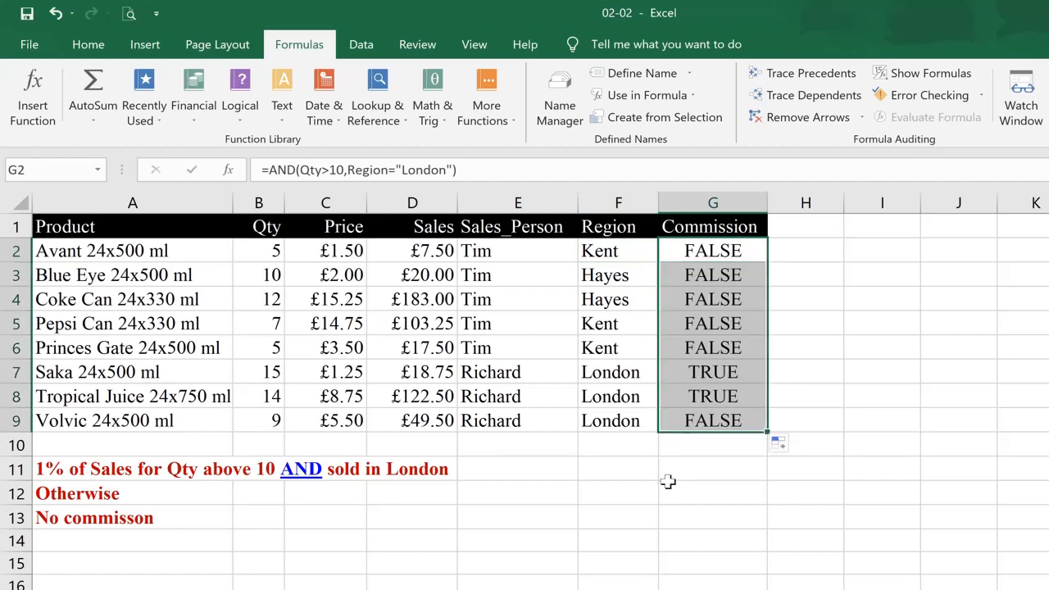
left_click(688, 447)
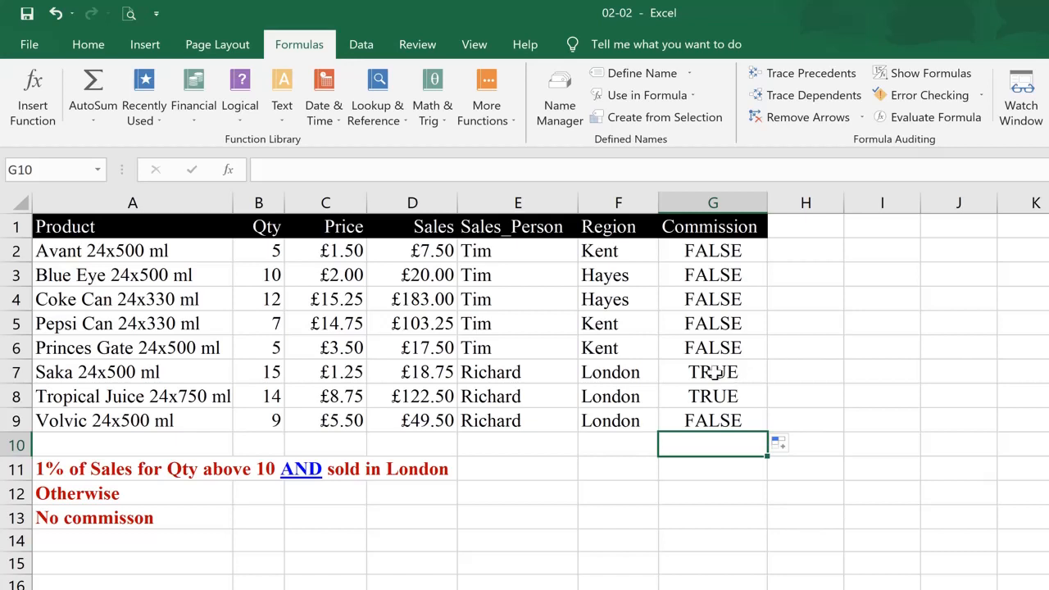
left_click(710, 373)
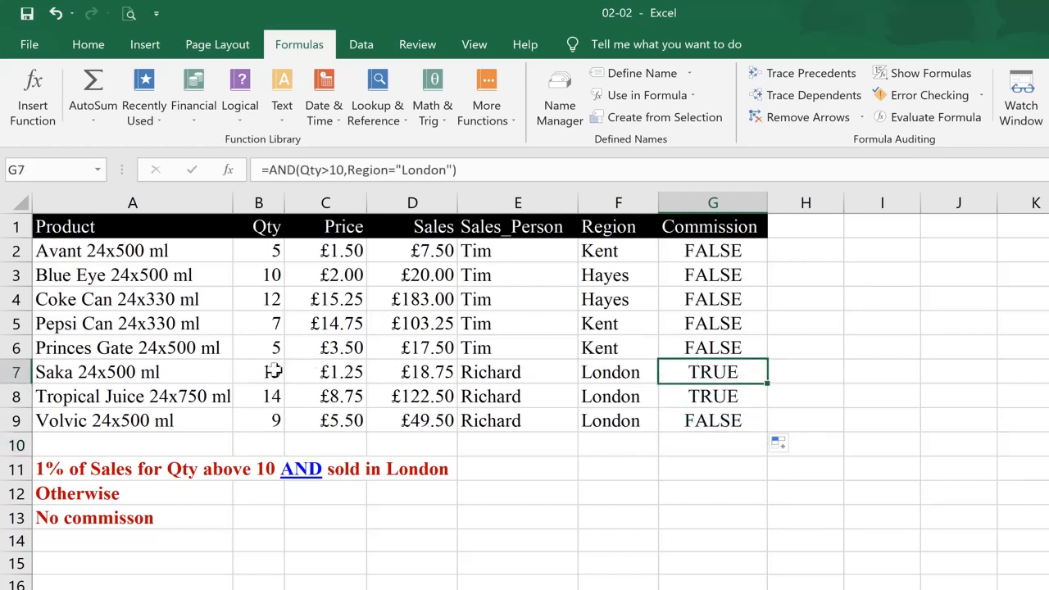
Highlight the rows for Saka, Tropical Juice and Volvic to compare their Qty and Region values
left_click_drag(274, 370, 715, 396)
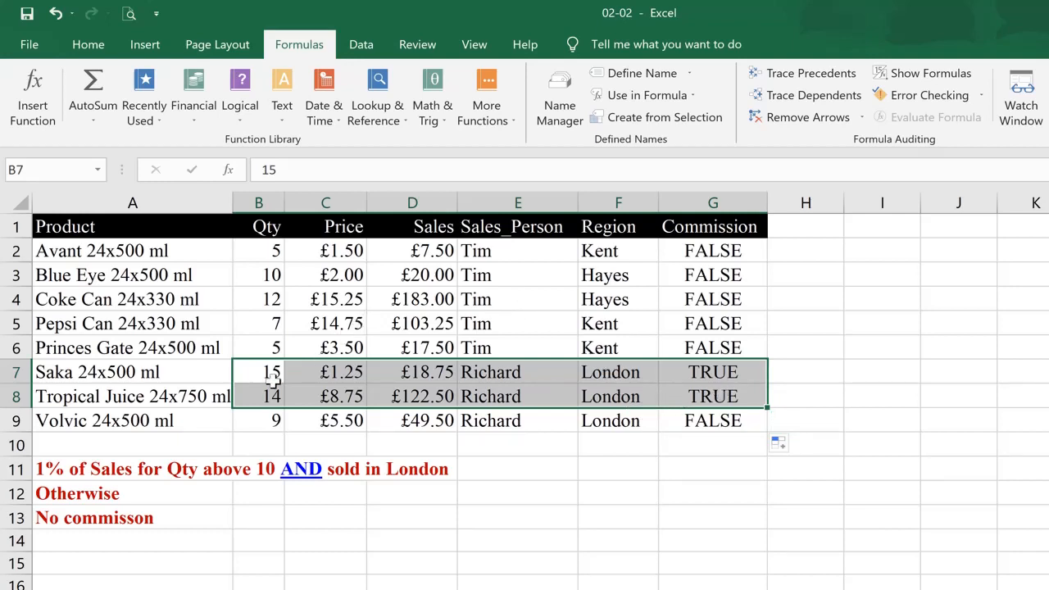
left_click_drag(613, 421, 239, 421)
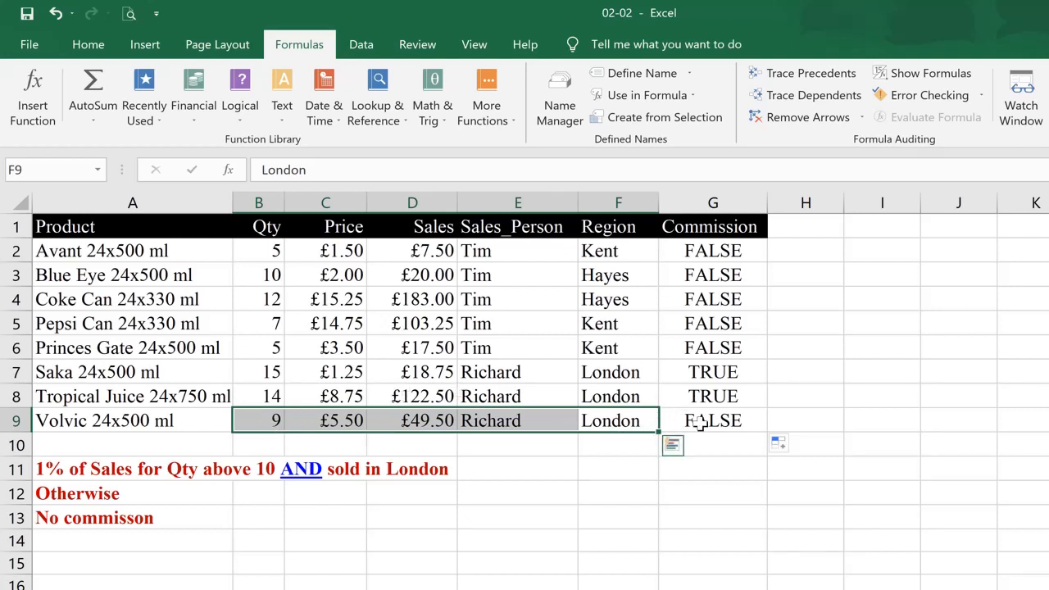
left_click(698, 422)
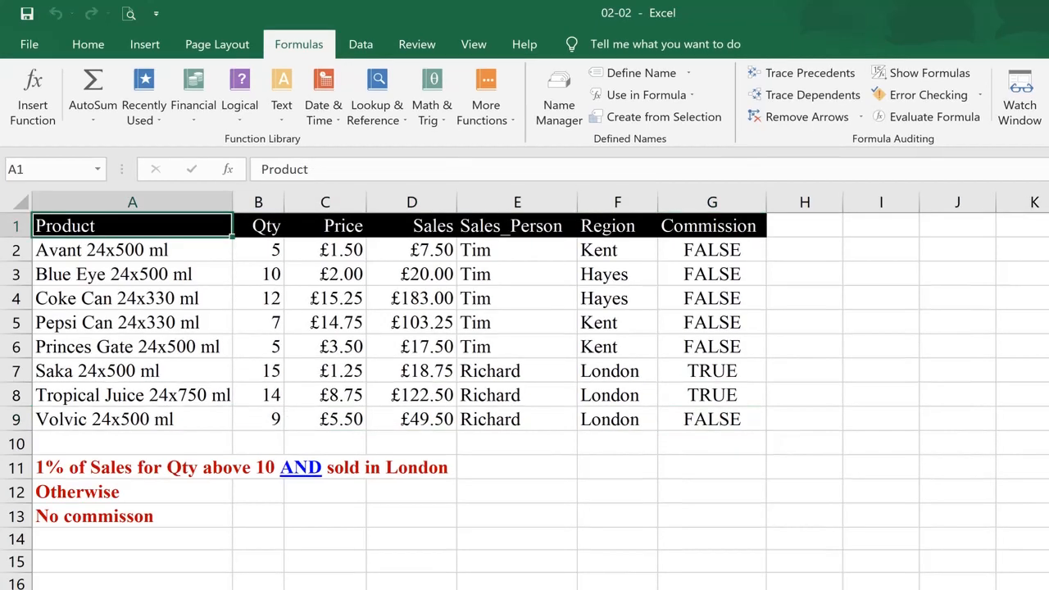
Clear the AND formulas from G3 to G9, keeping only the formula in G2
key("Down")
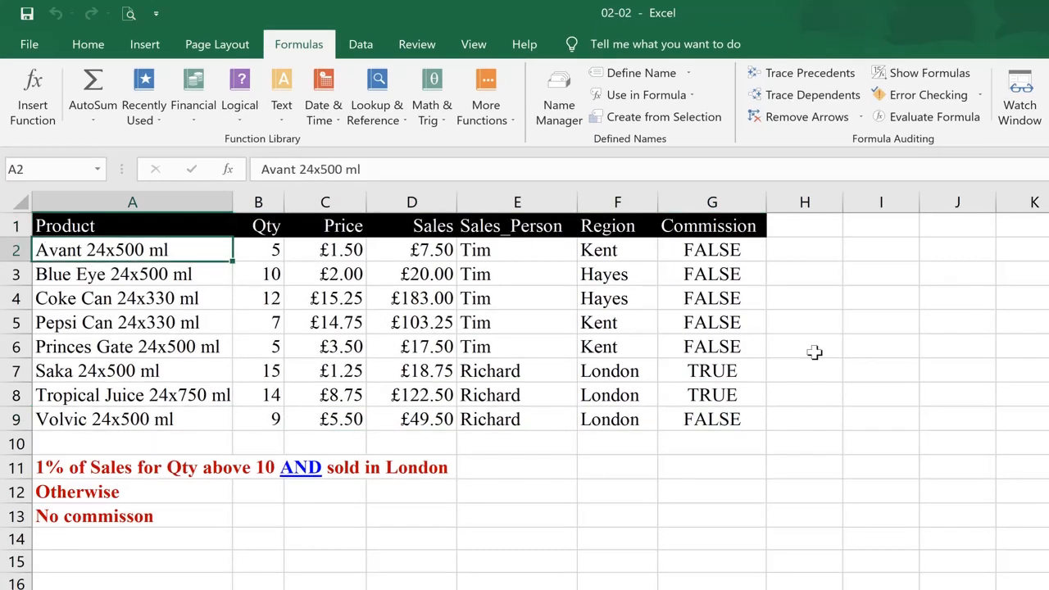
key("ctrl+Right")
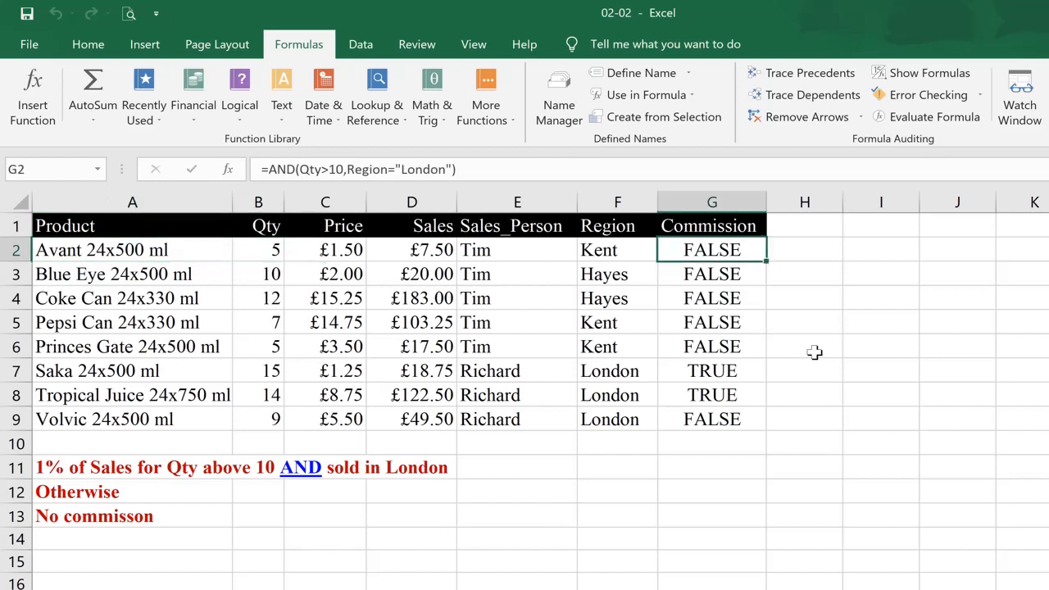
key("F2")
key("Return")
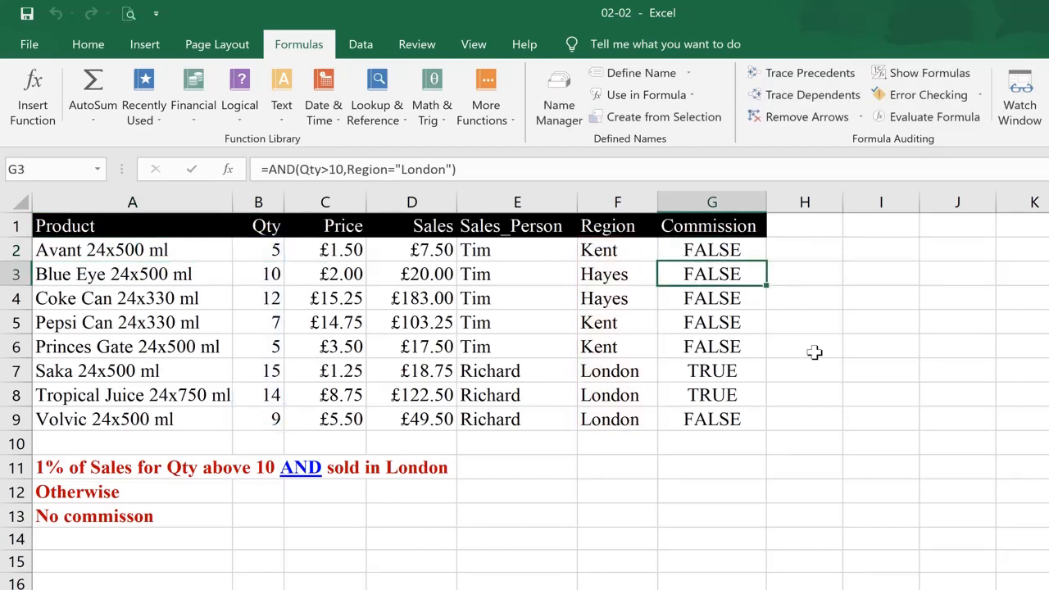
key("ctrl+shift+Down")
key("Delete")
key("Up")
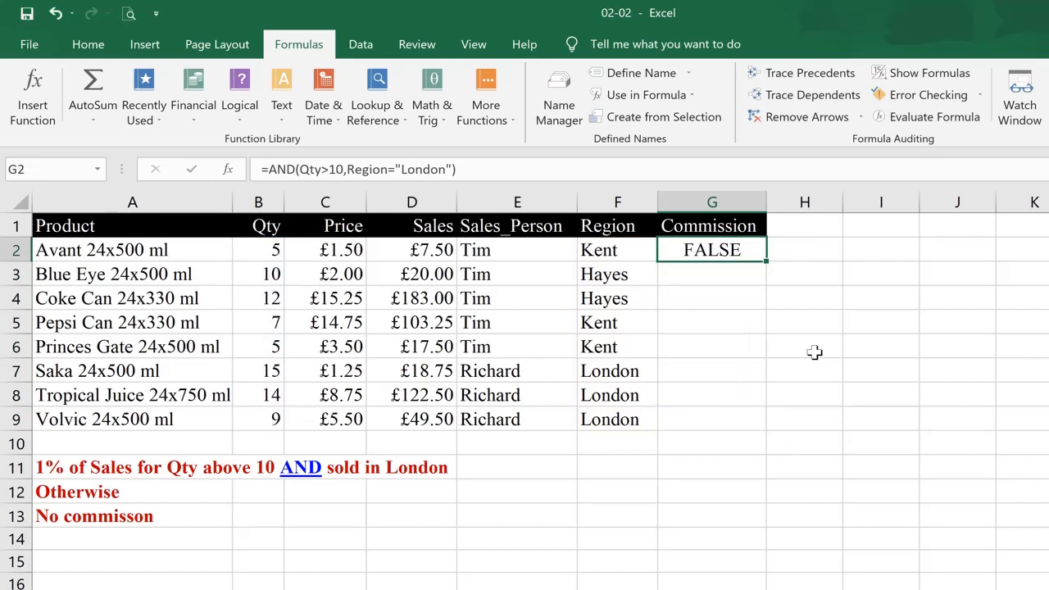
Wrap the AND test in G2 in an IF: =IF(AND(Qty>10,Region="London"),Sales*1%,0)
key("F2")
key("Home")
key("Right")
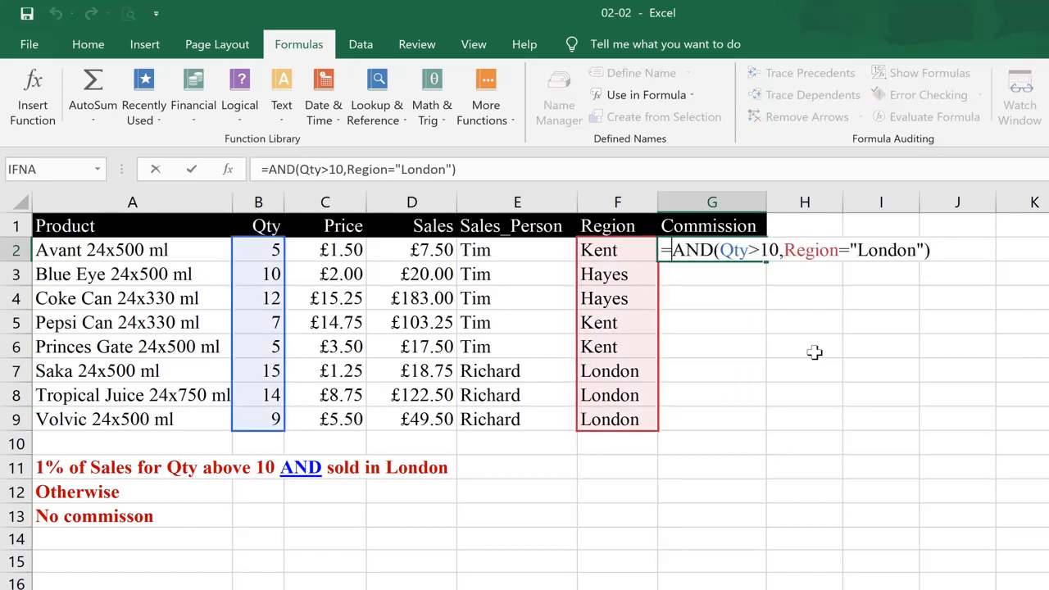
type("if(")
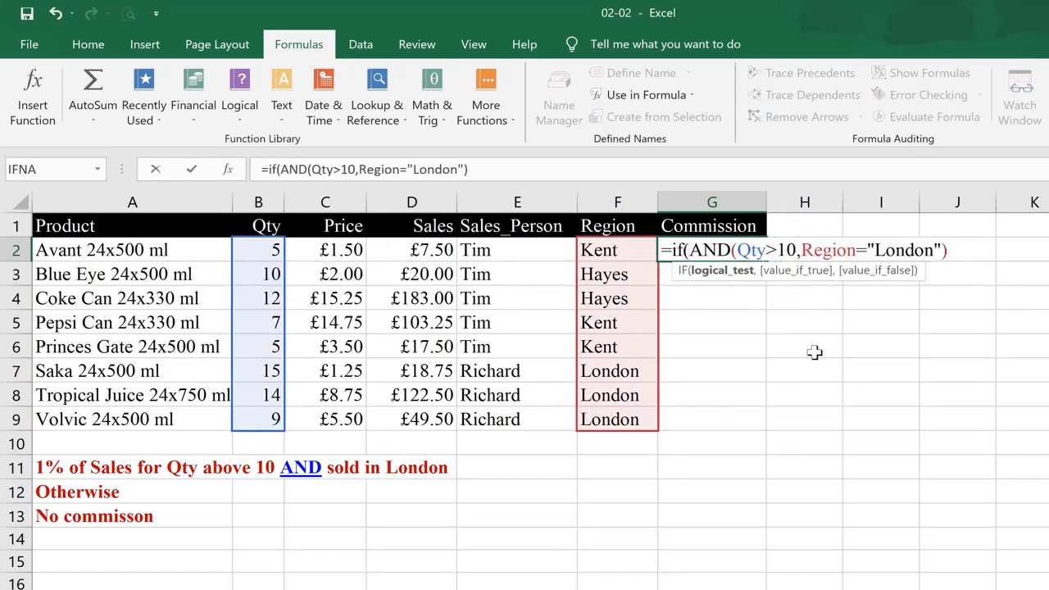
key("End")
type(",")
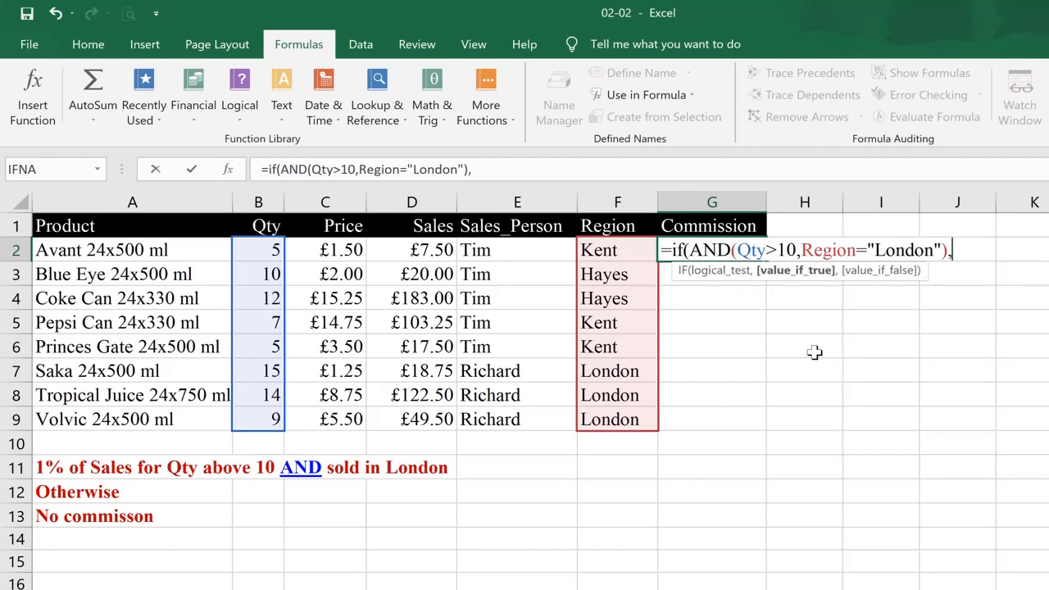
type("Sal")
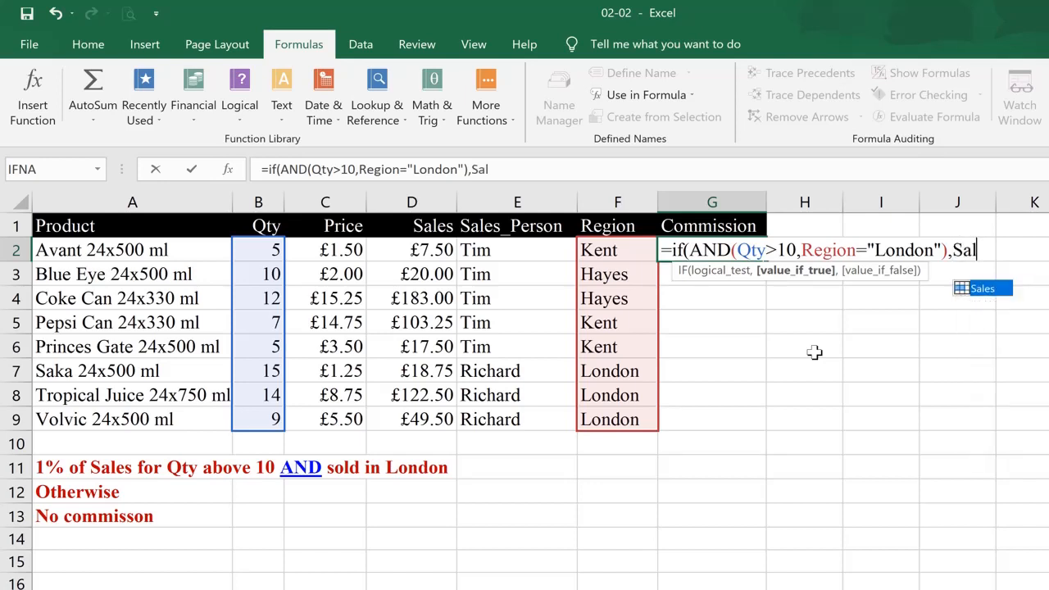
type("es*")
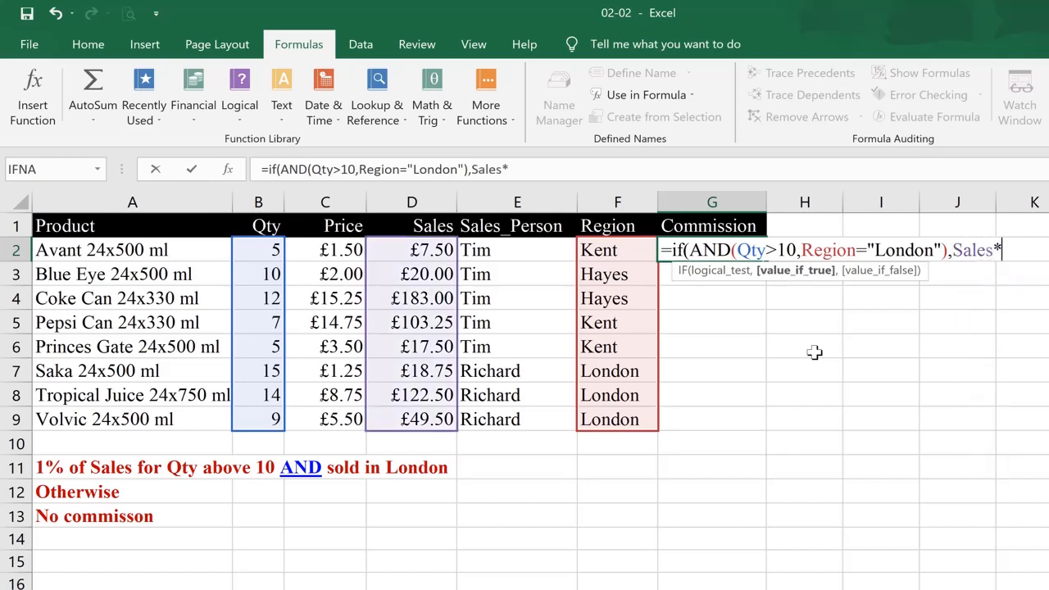
type("1%,")
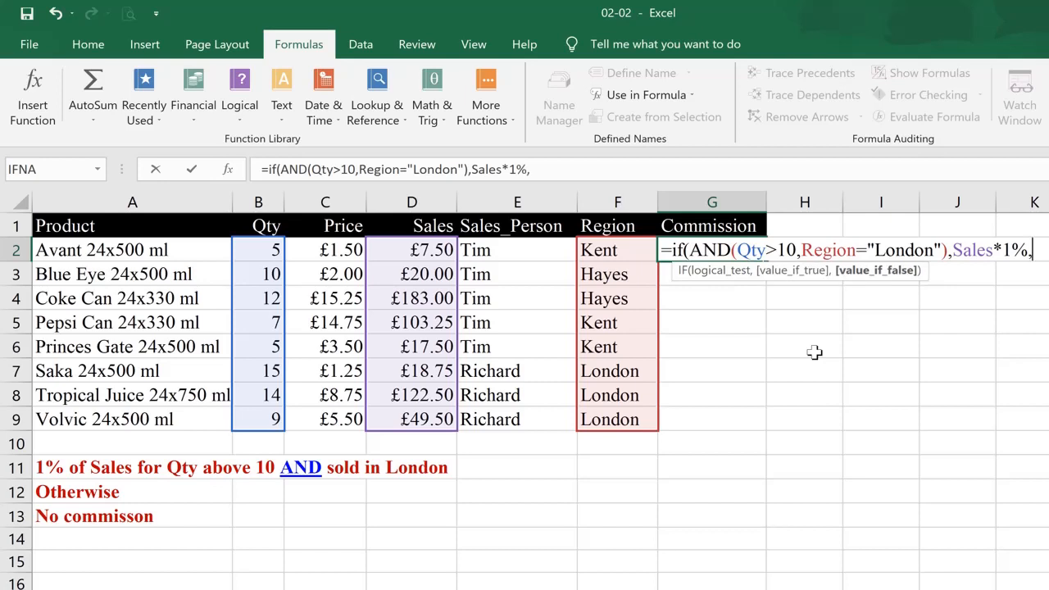
type("0)")
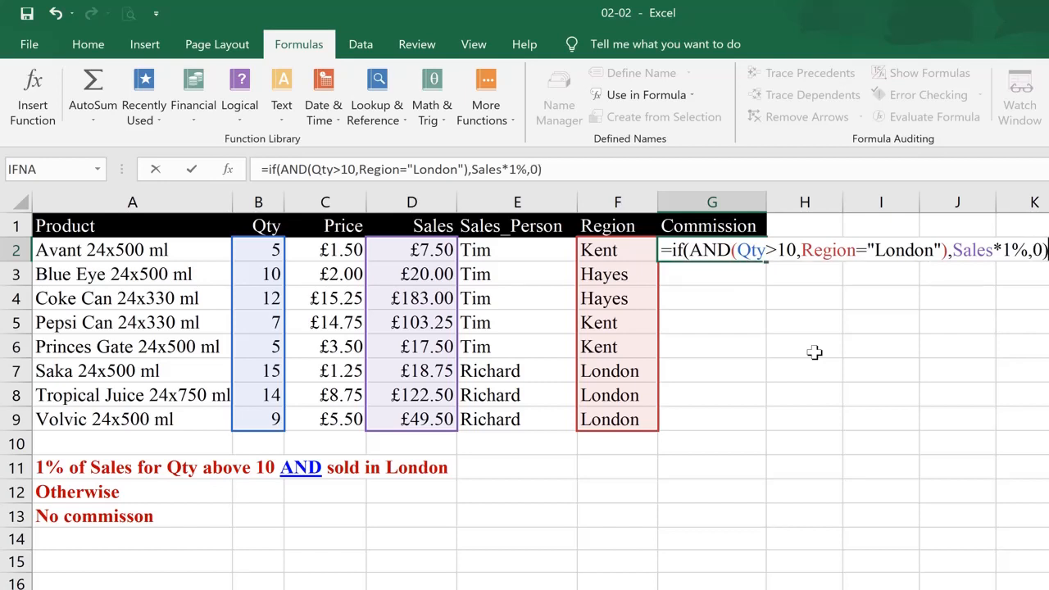
key("ctrl+Return")
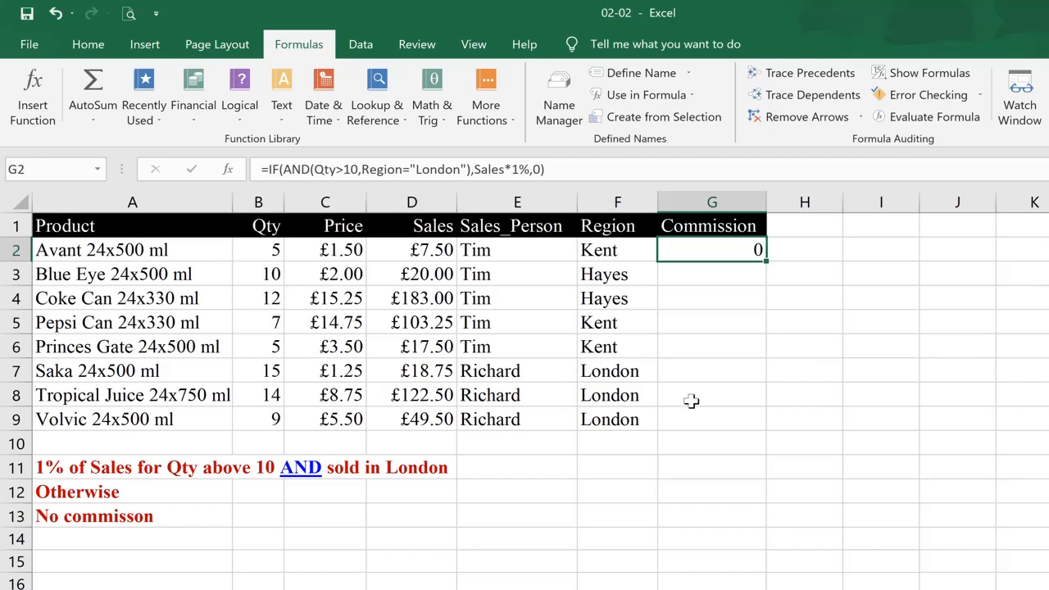
Fill the IF commission formula in G2 down the Commission column to G9
left_click(618, 370)
left_click(617, 370)
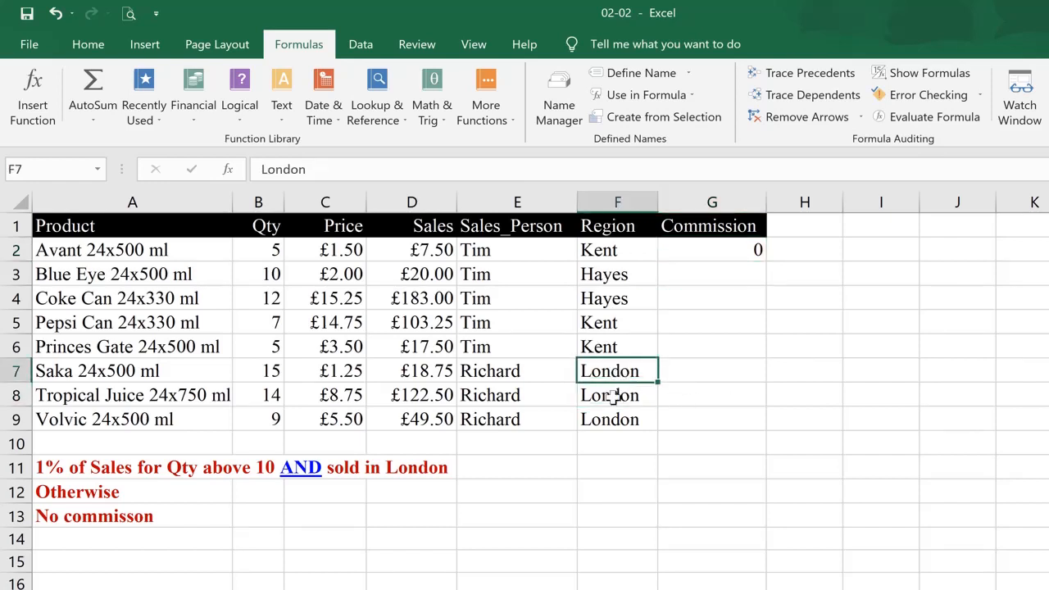
left_click(614, 394)
left_click(616, 371)
left_click(623, 395)
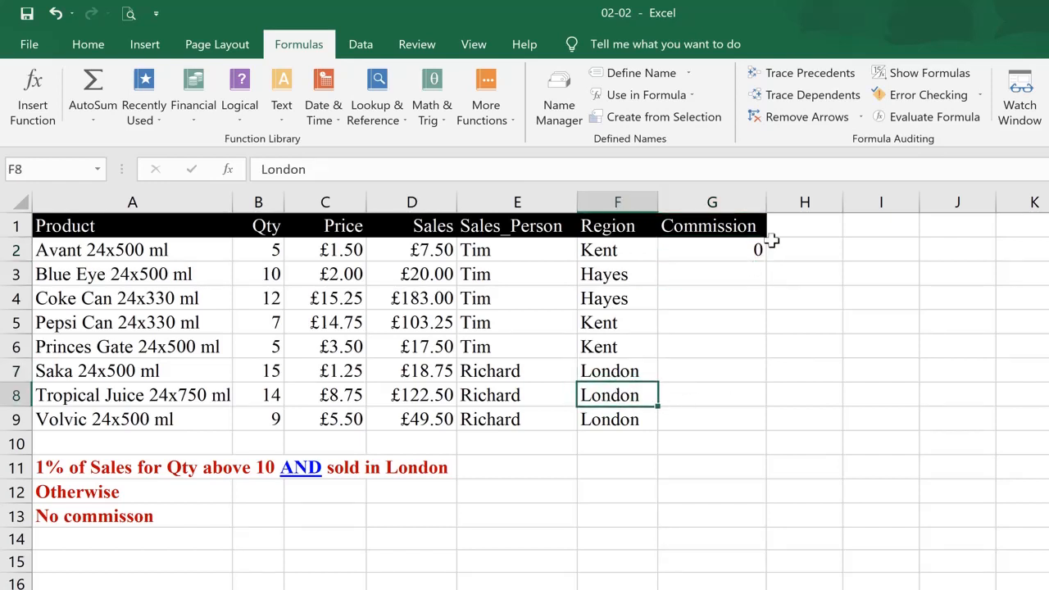
left_click(759, 255)
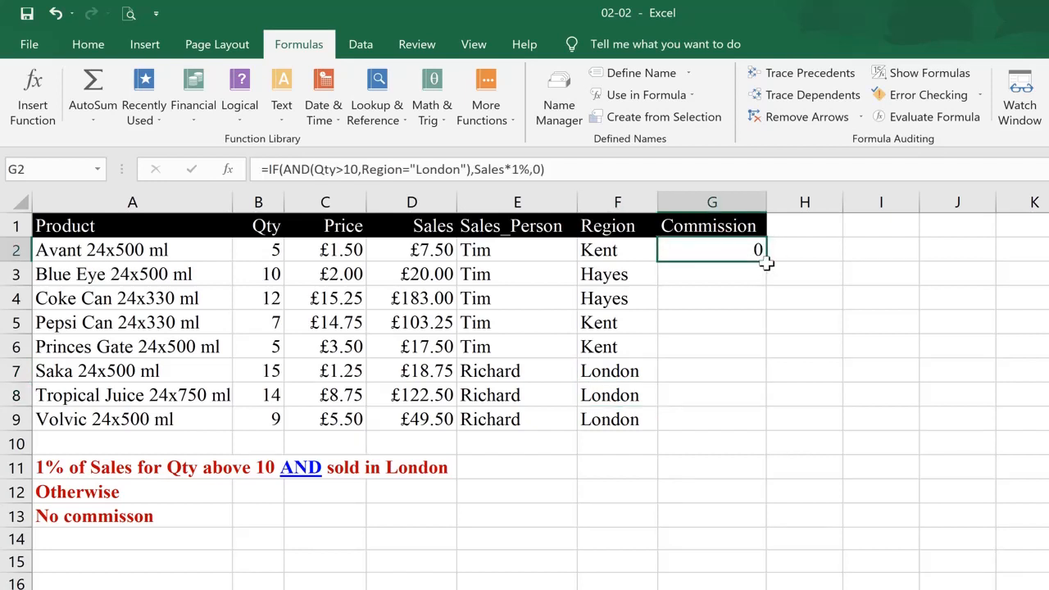
double_click(768, 262)
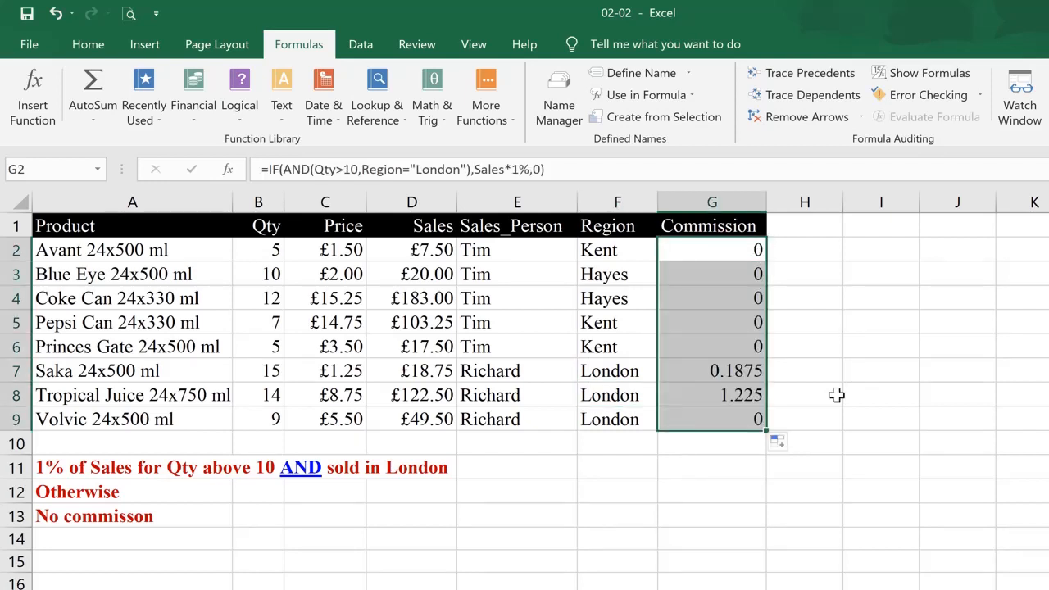
Delete the rows holding the AND commission criteria text below the table
left_click(733, 375)
left_click(722, 395)
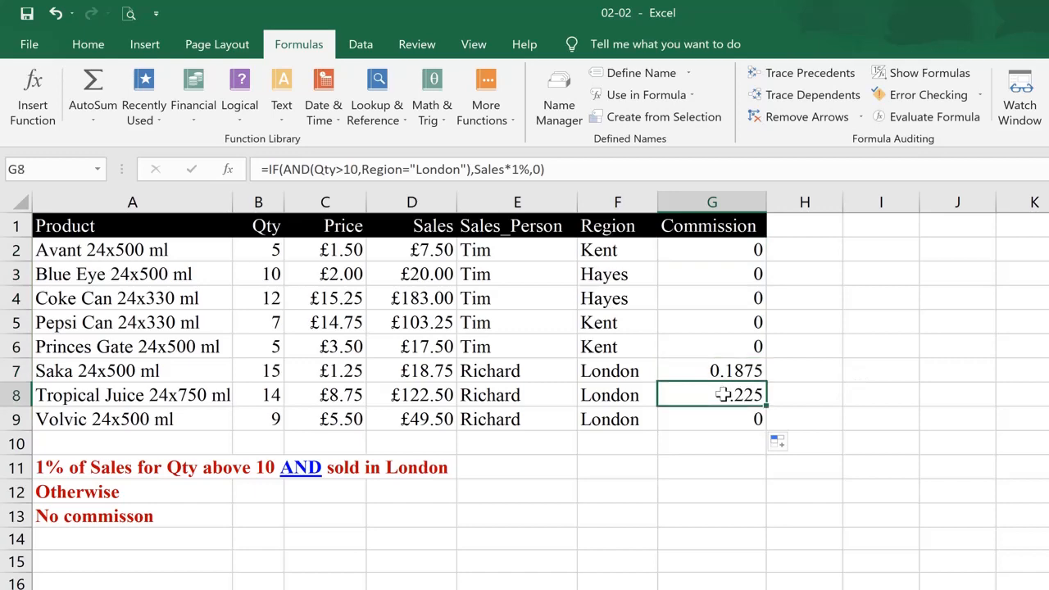
key("Up")
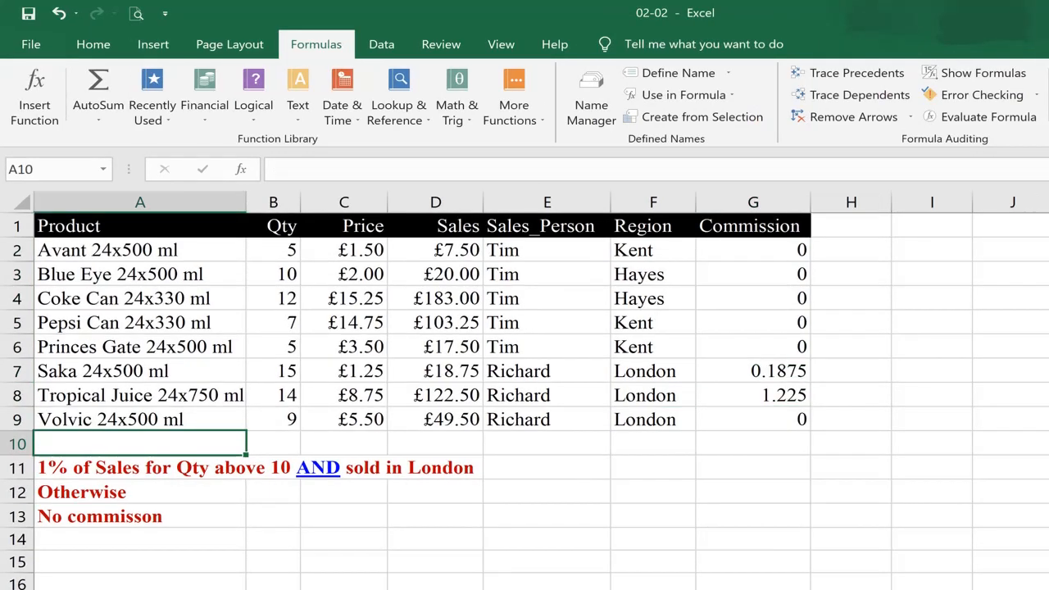
key("F4")
key("F4")
key("F4")
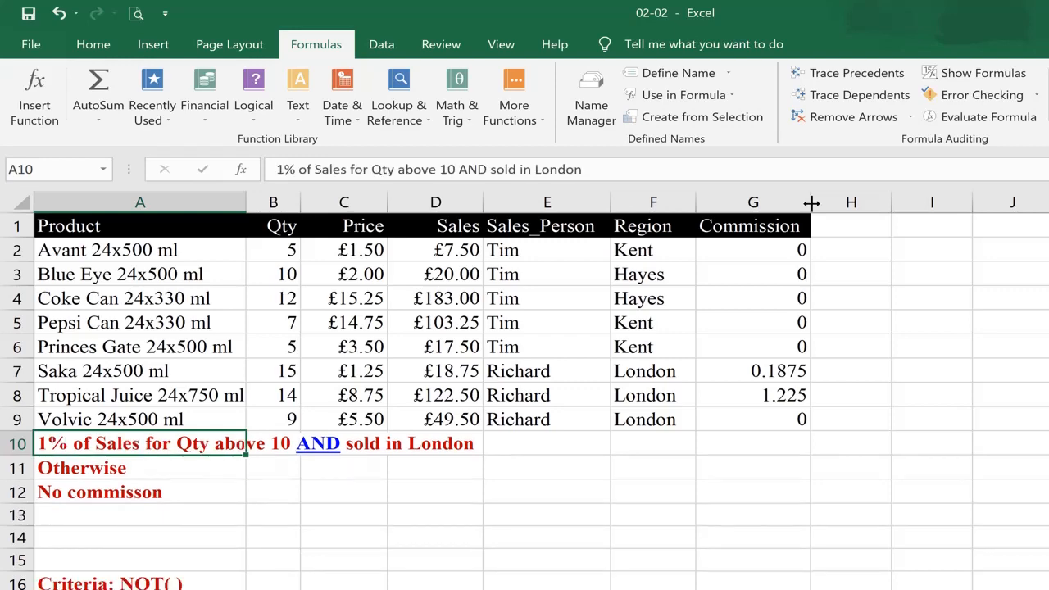
key("F4")
key("F4")
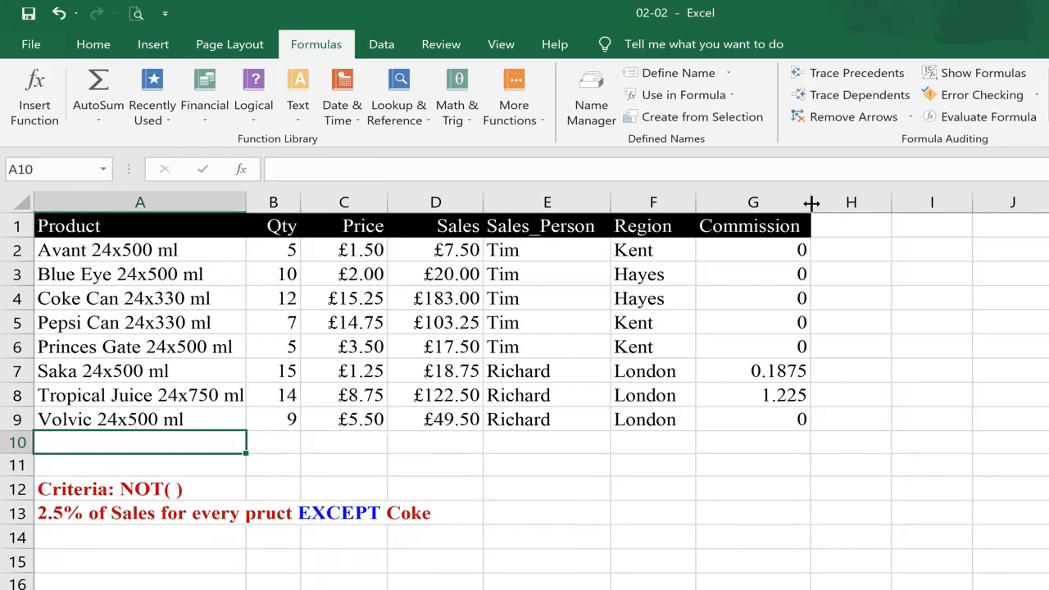
key("F4")
Highlight the NOT criteria rows below the table to review the new commission rule
key("Down")
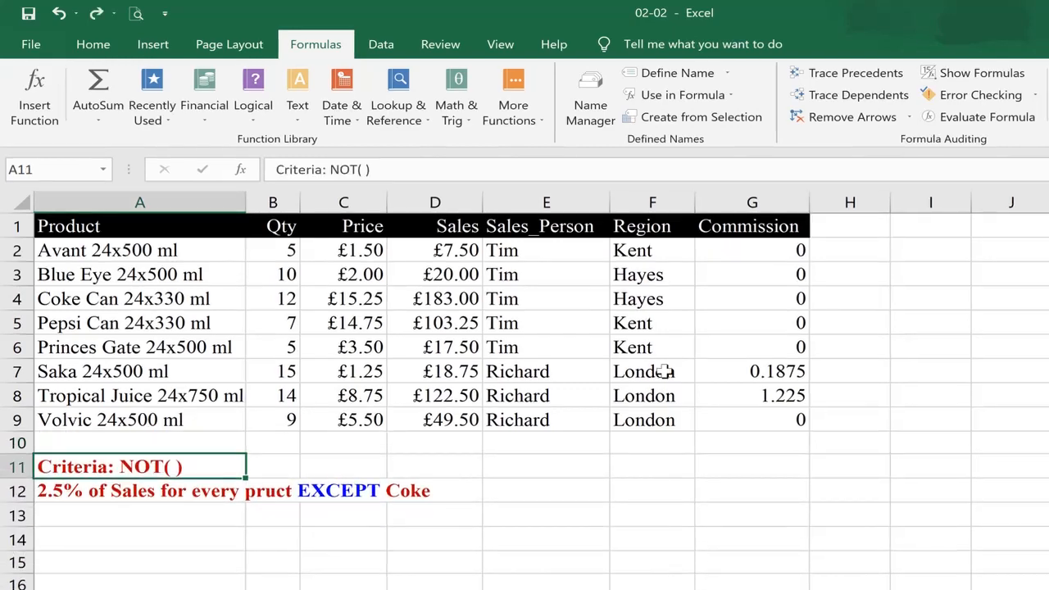
key("shift+Down")
key("shift+Right")
key("shift+Right")
key("shift+Right")
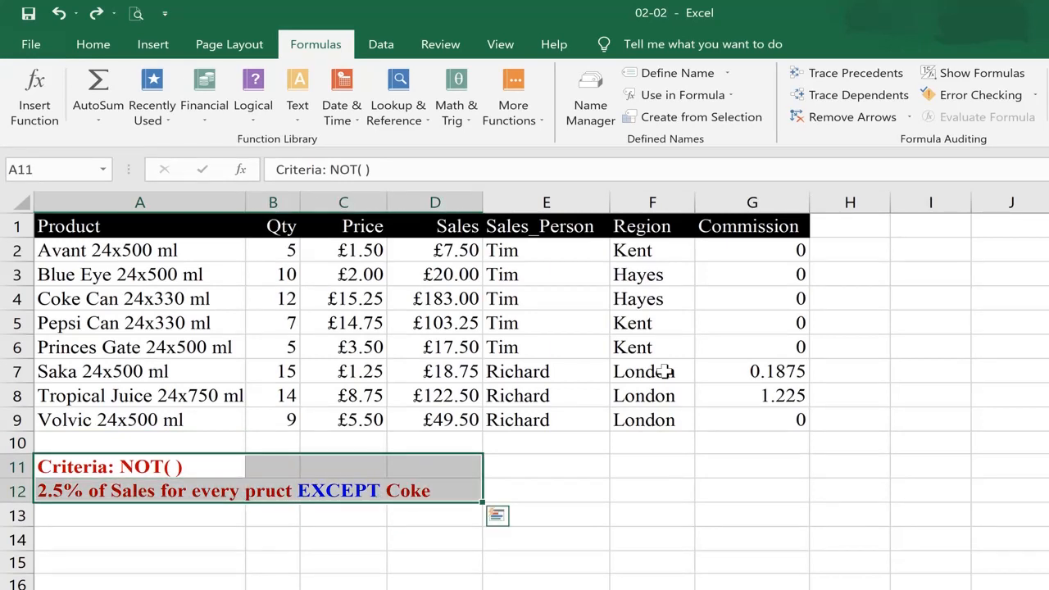
key("Down")
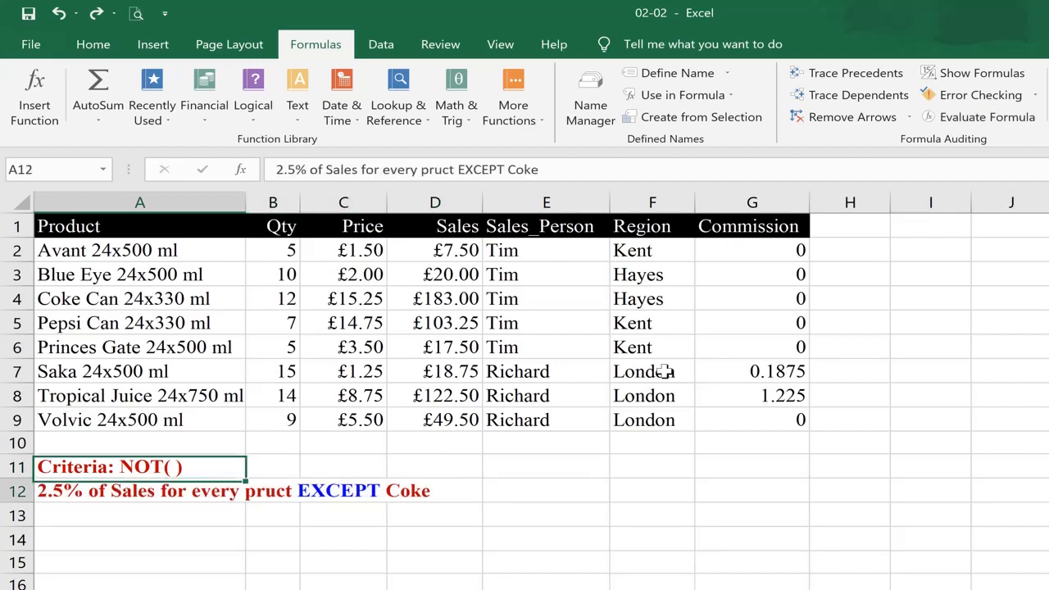
Clear the commission formulas from G2 to G9 and return to cell G2
key("Up")
key("Up")
key("Up")
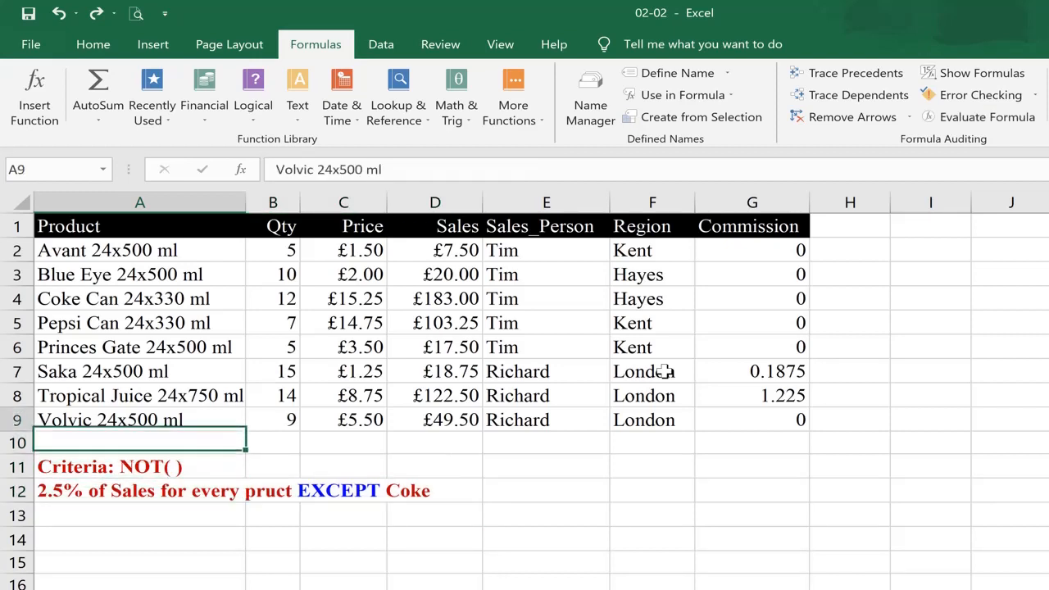
key("ctrl+Up")
key("Down")
key("Right")
key("Right")
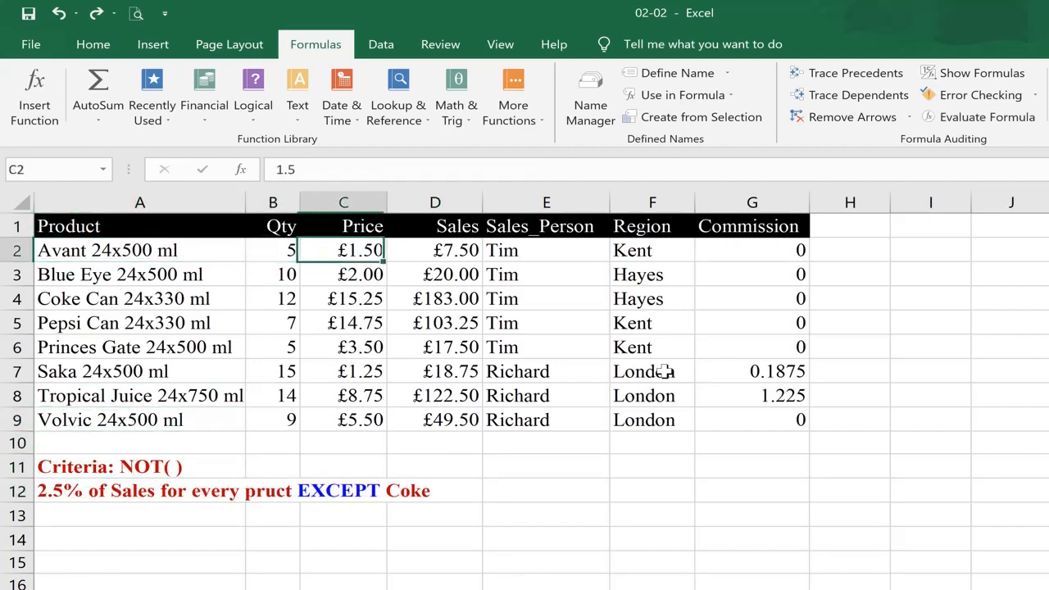
key("Right")
key("Right")
key("Right")
key("Right")
key("Right")
key("Left")
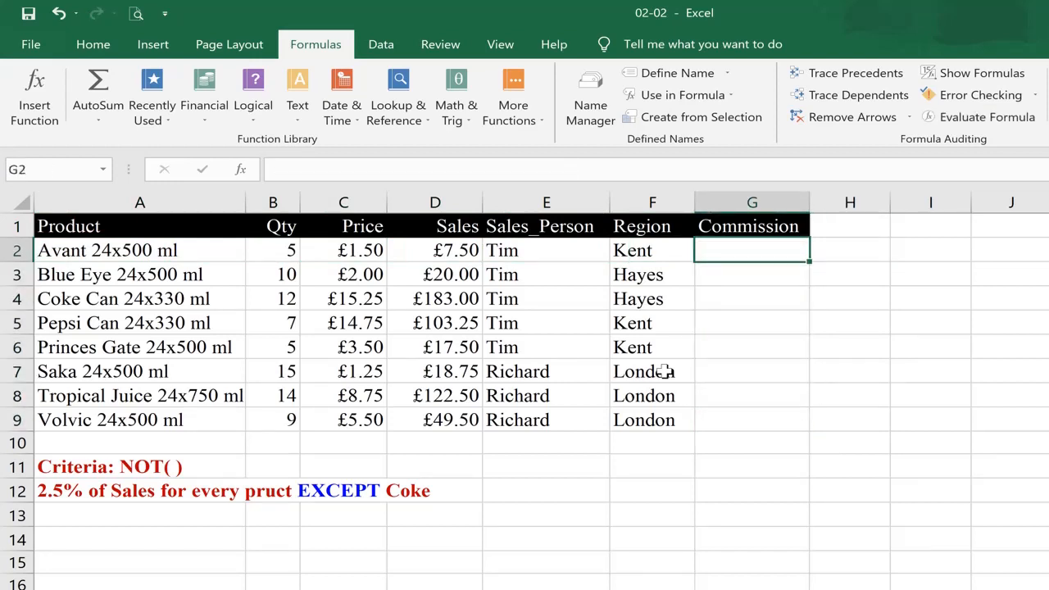
Enter a formula in G2 that returns the first 4 characters of the product name in A2
type("=")
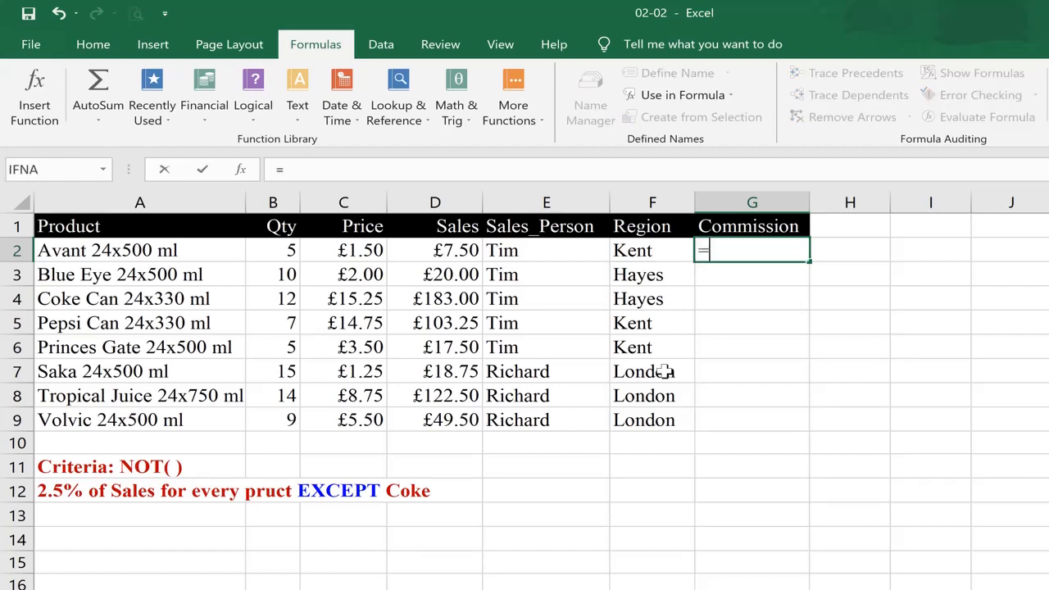
type("left")
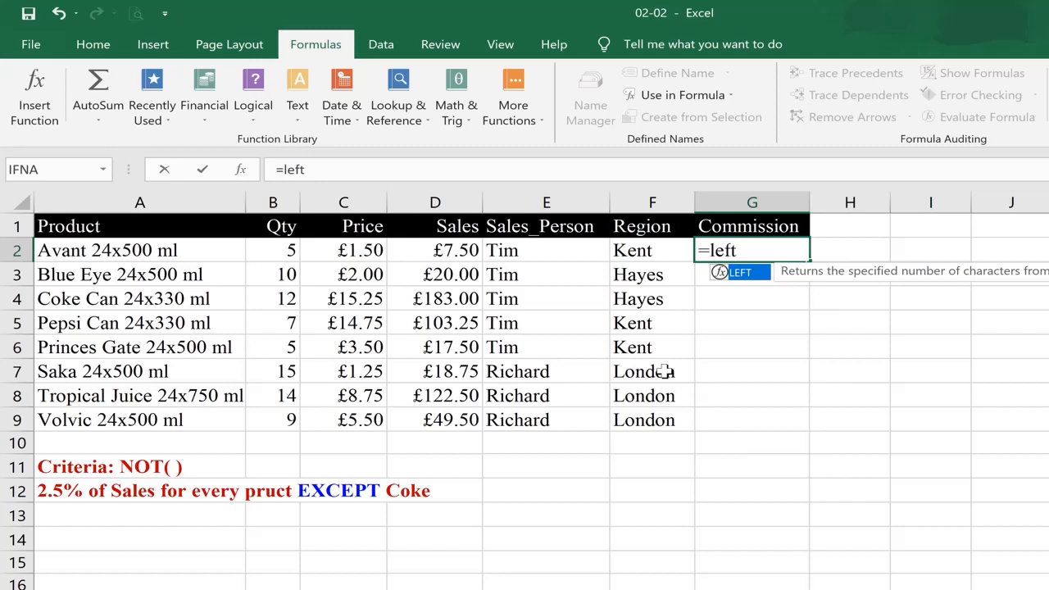
key("Tab")
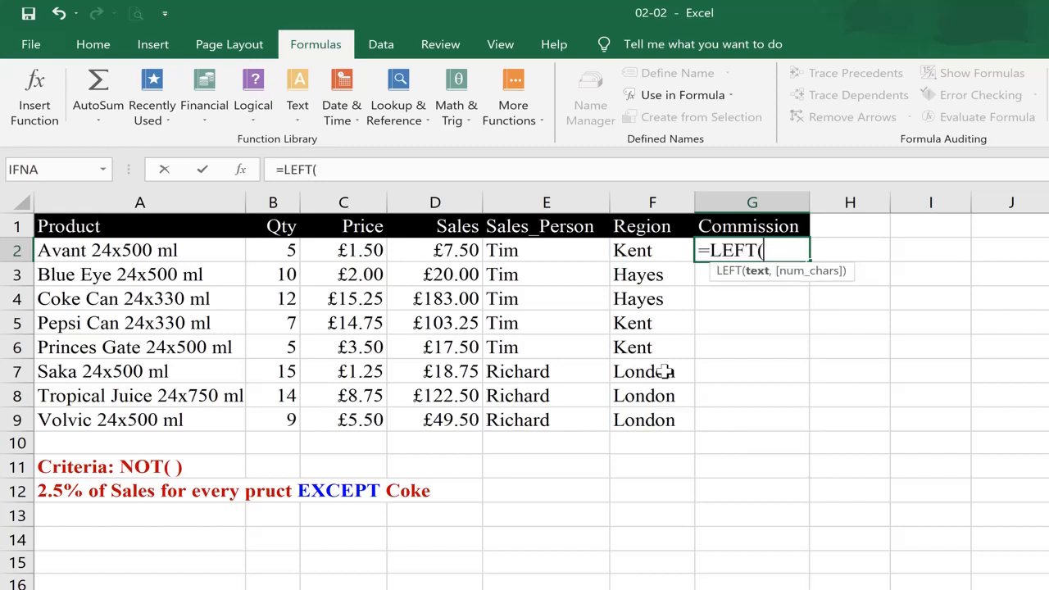
key("Left")
key("Left")
key("Left")
key("Left")
key("Left")
key("Left")
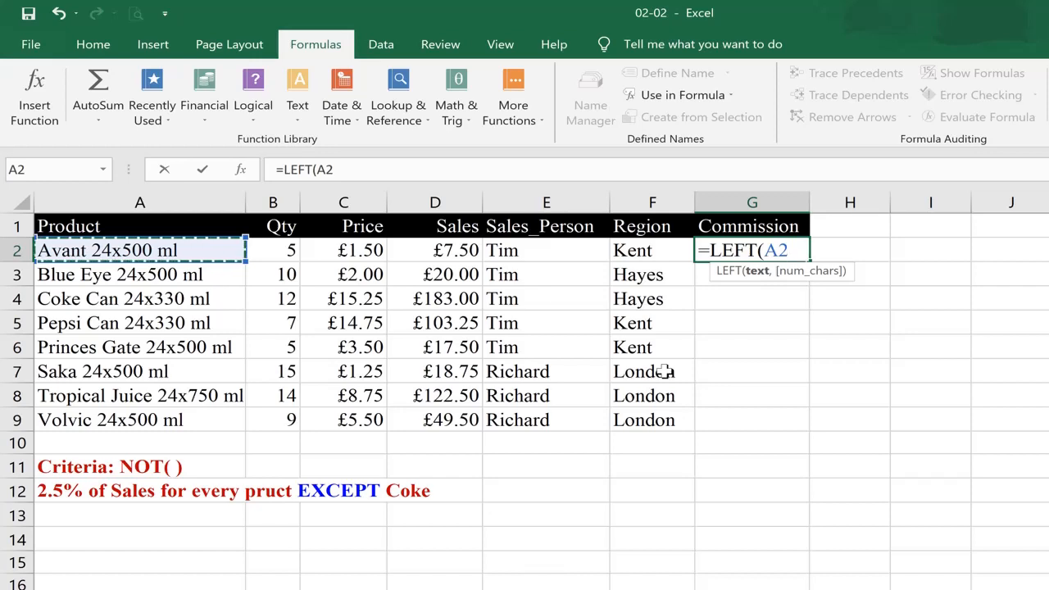
type(",")
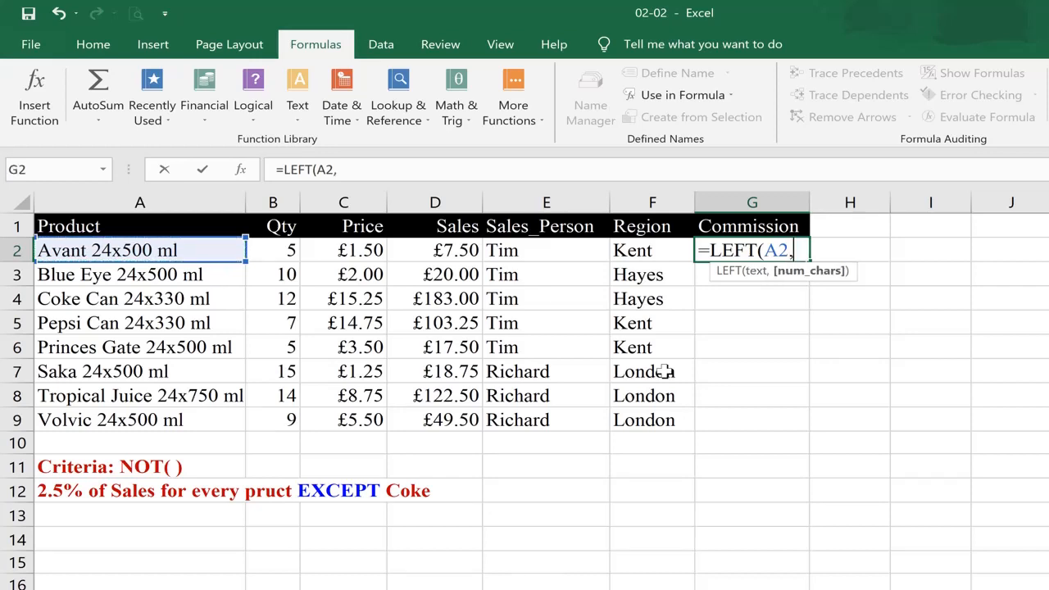
type("4)")
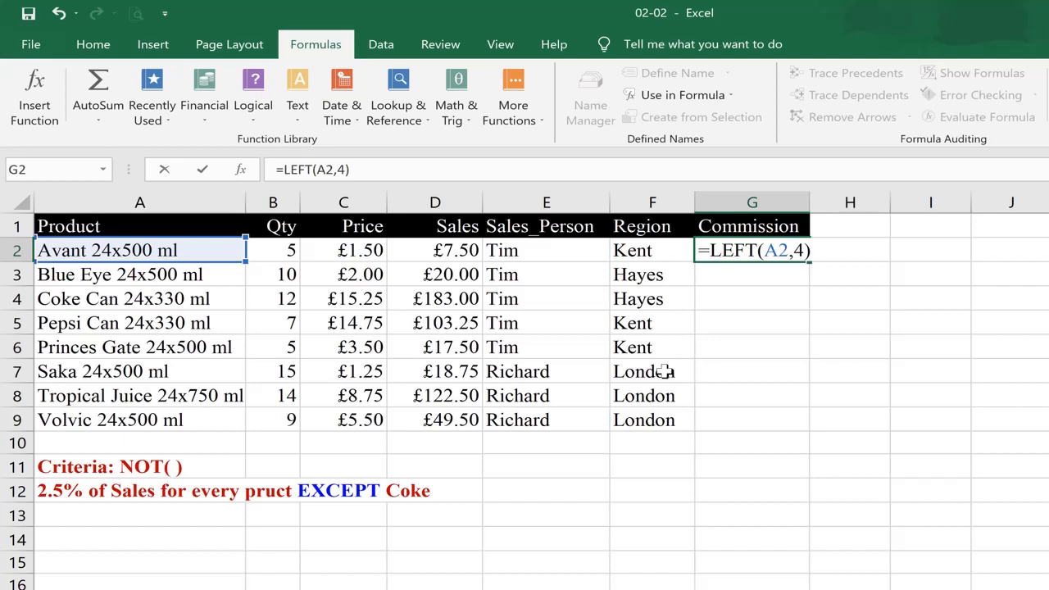
key("ctrl+Return")
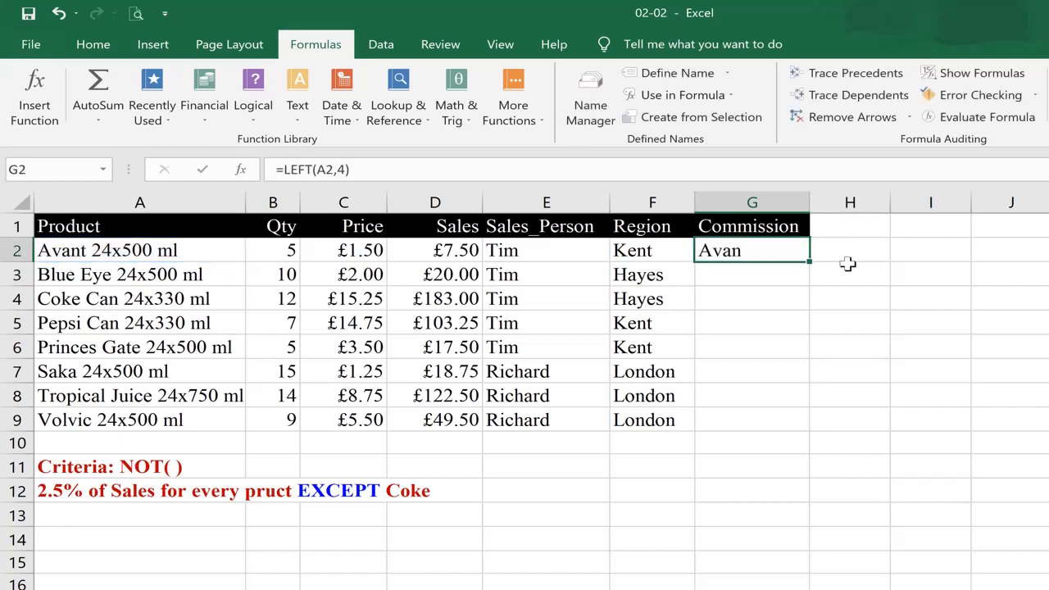
Fill the LEFT formula down the Commission column to G9
double_click(806, 261)
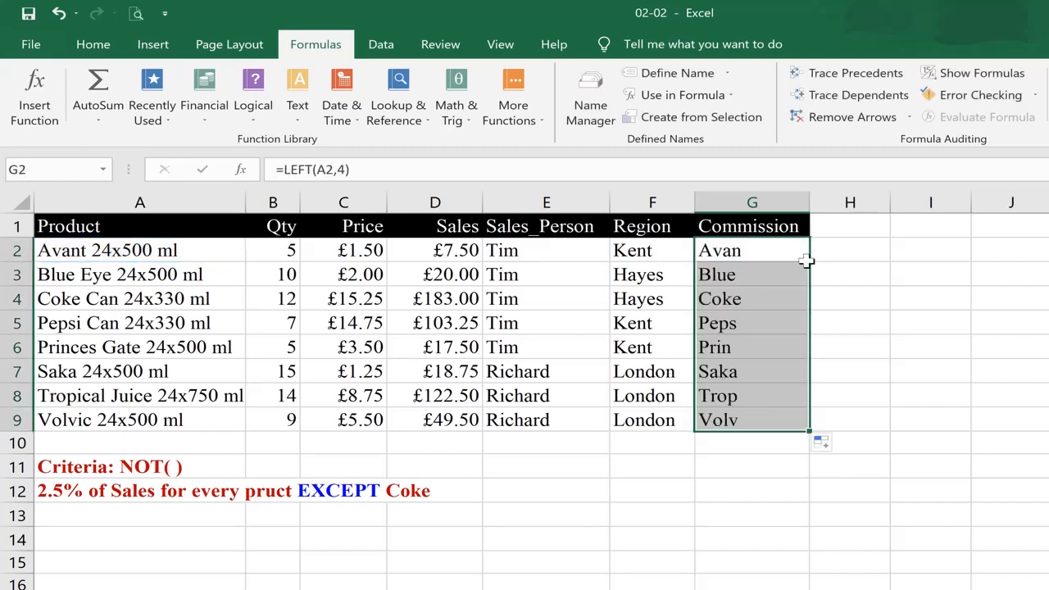
key("Down")
key("Up")
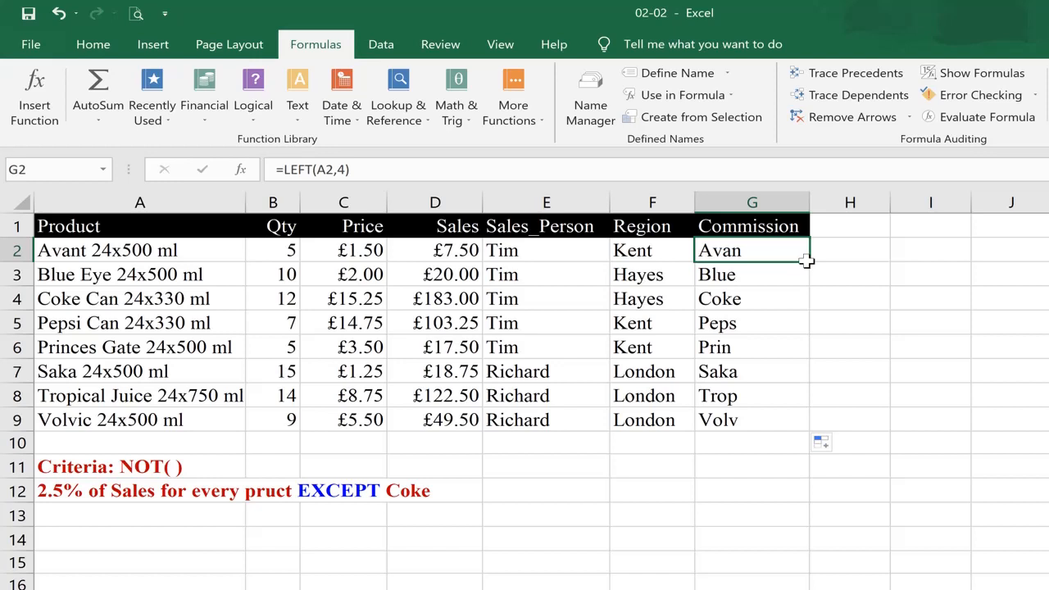
Wrap G2's formula in NOT so it tests that the first 4 characters do not equal "Coke"
key("F2")
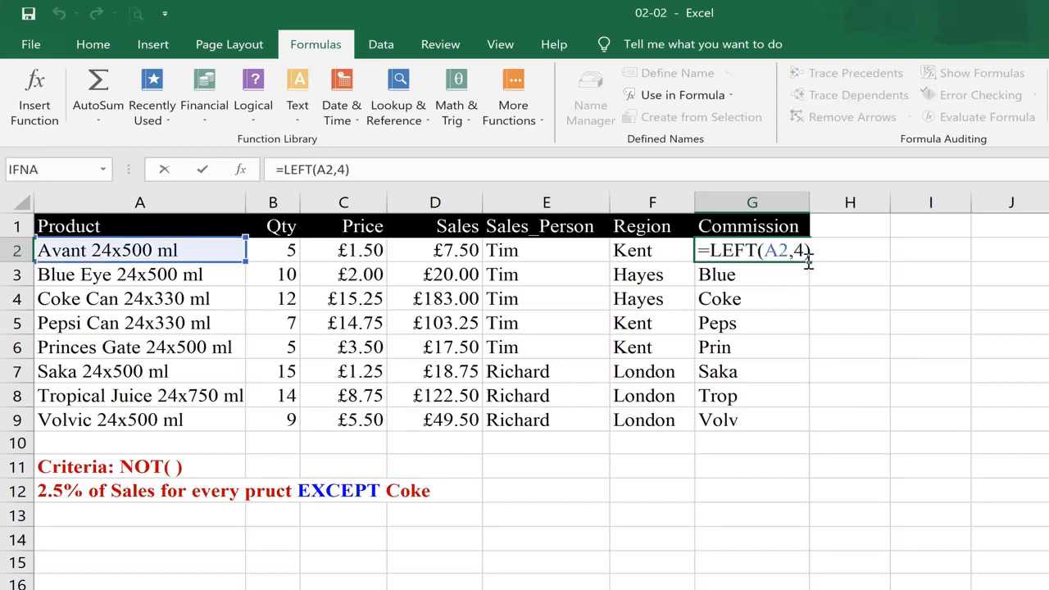
type("not")
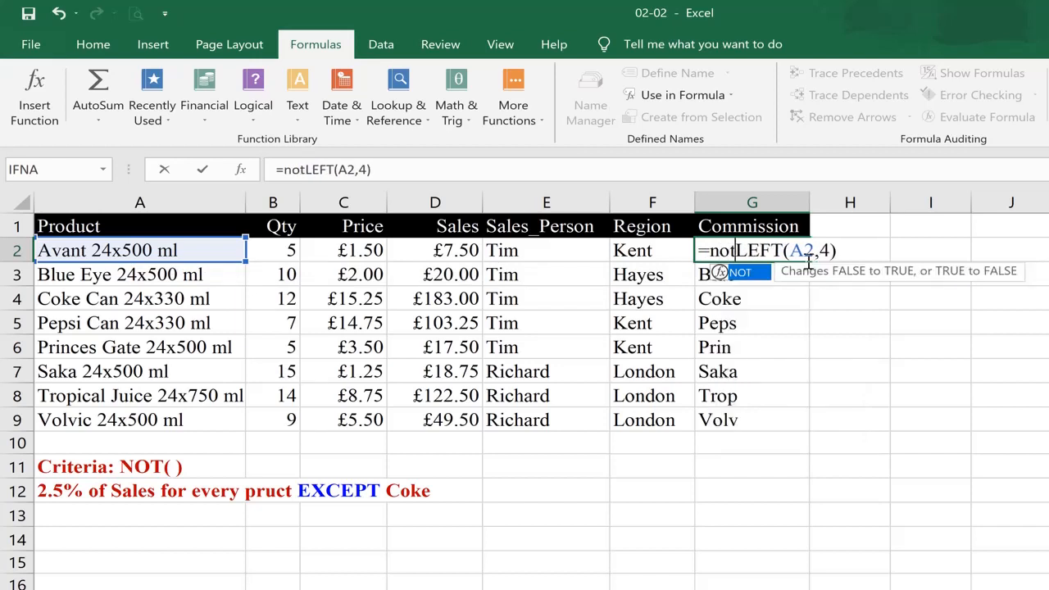
type("(")
key("End")
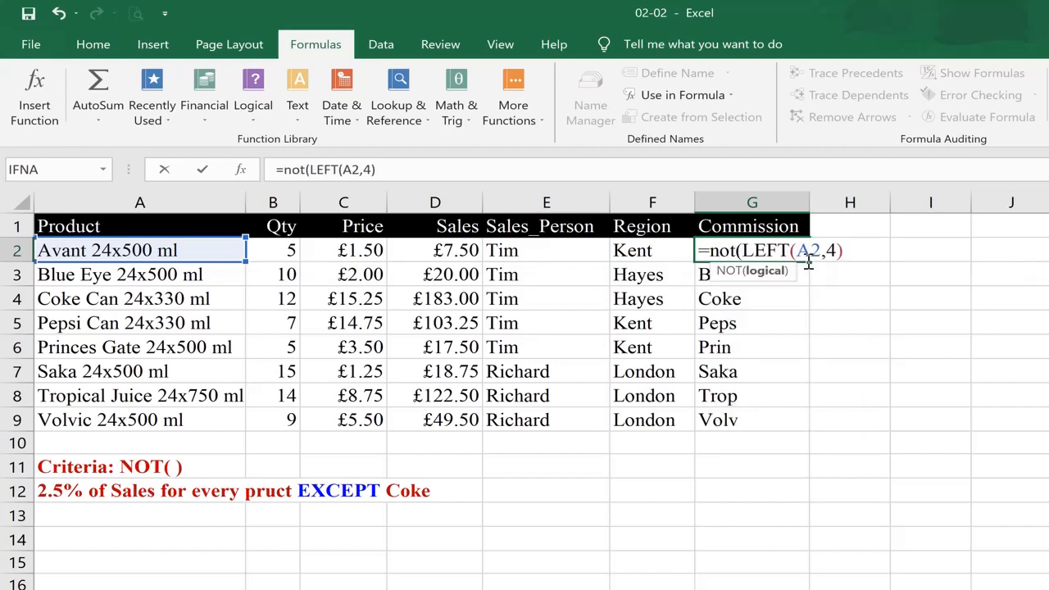
type("=\"Coke")
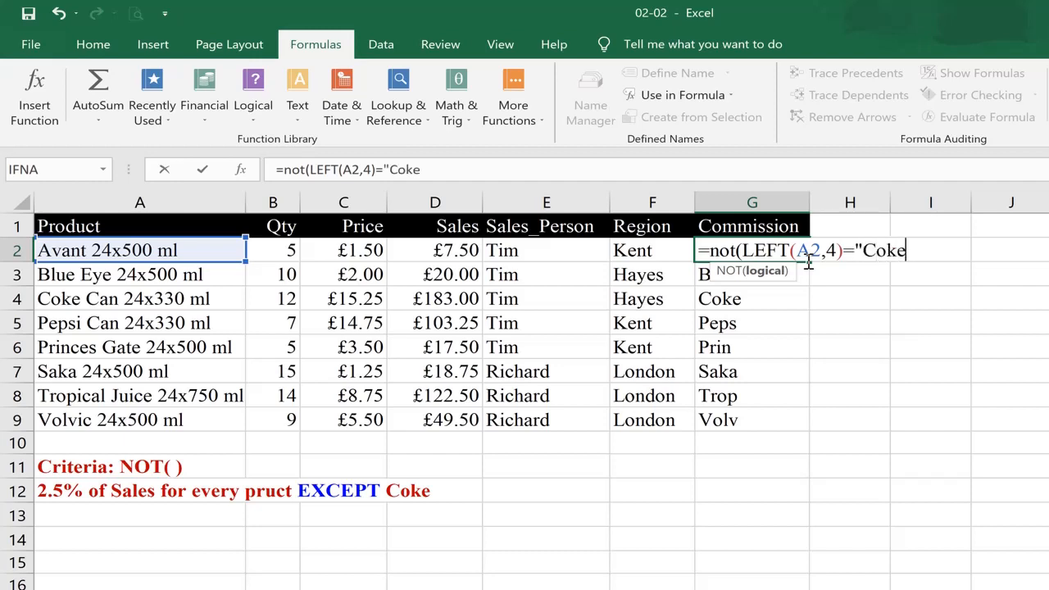
type("\")")
key("Return")
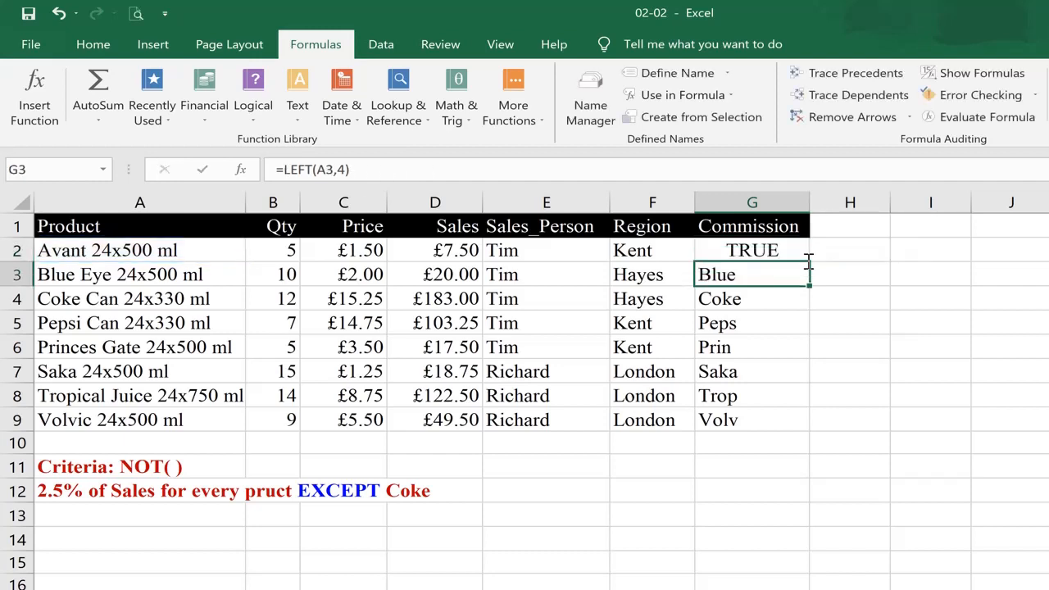
Fill the NOT formula down to G9 and inspect the Coke Can row's result
left_click(806, 259)
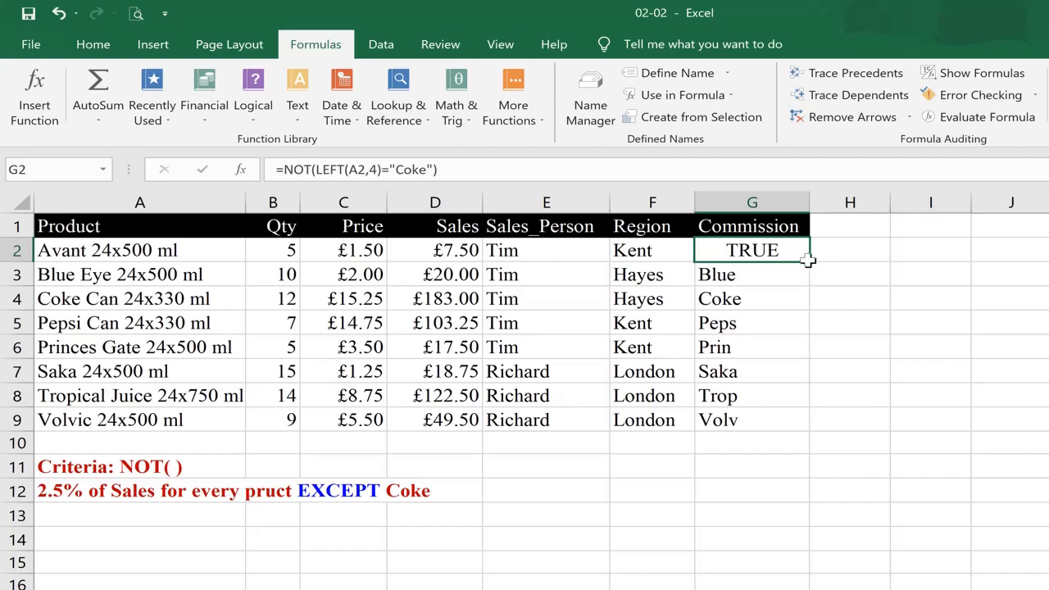
double_click(808, 259)
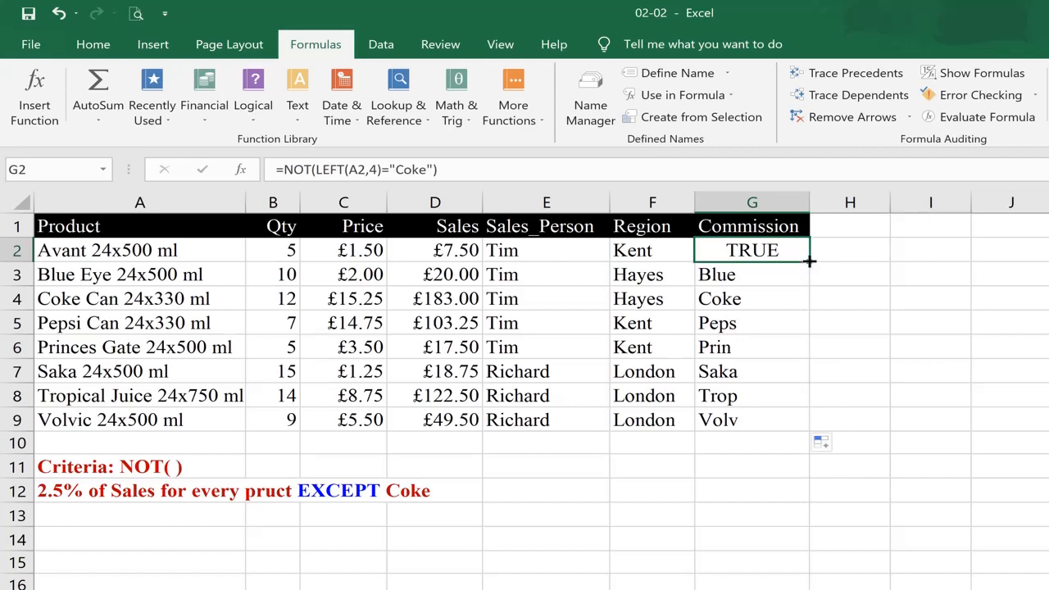
left_click(770, 298)
left_click(14, 298)
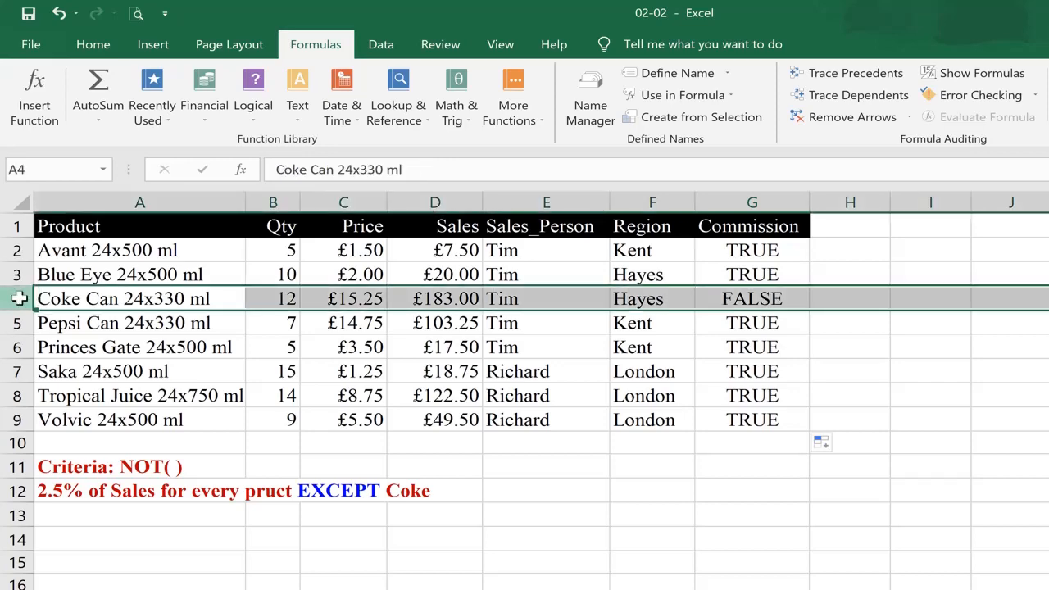
left_click(728, 300)
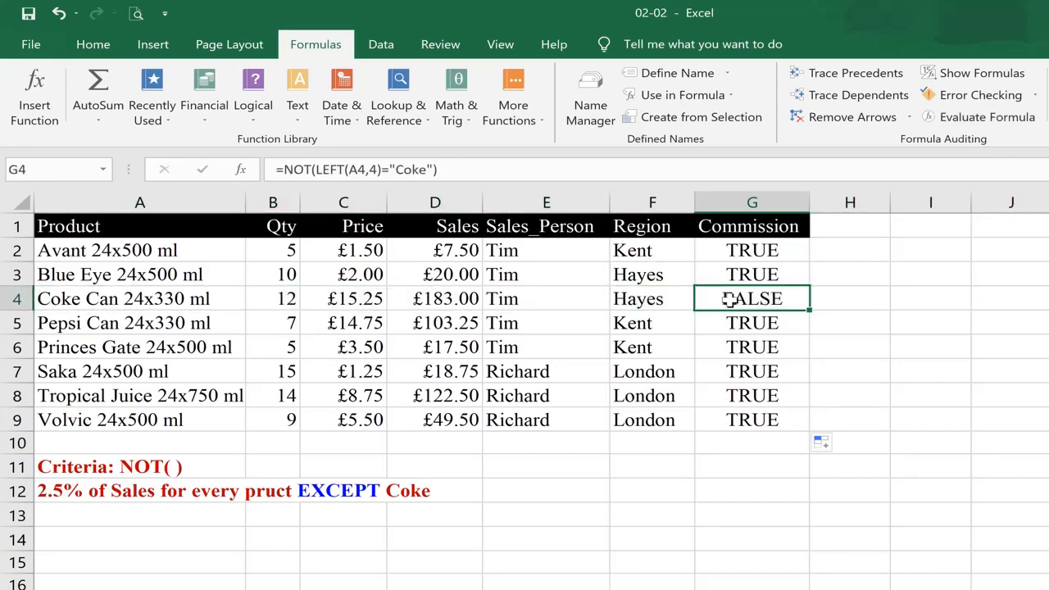
key("ctrl+Up")
key("Down")
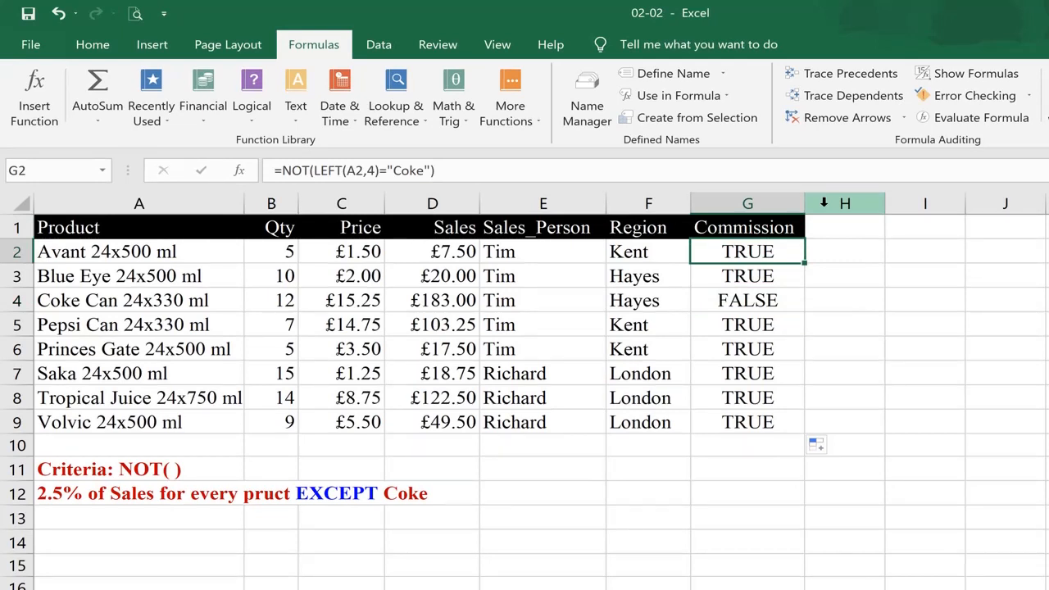
Wrap G2's NOT test in IF to return 2.5%*Sales when true and 0 otherwise
key("F2")
key("Home")
key("Right")
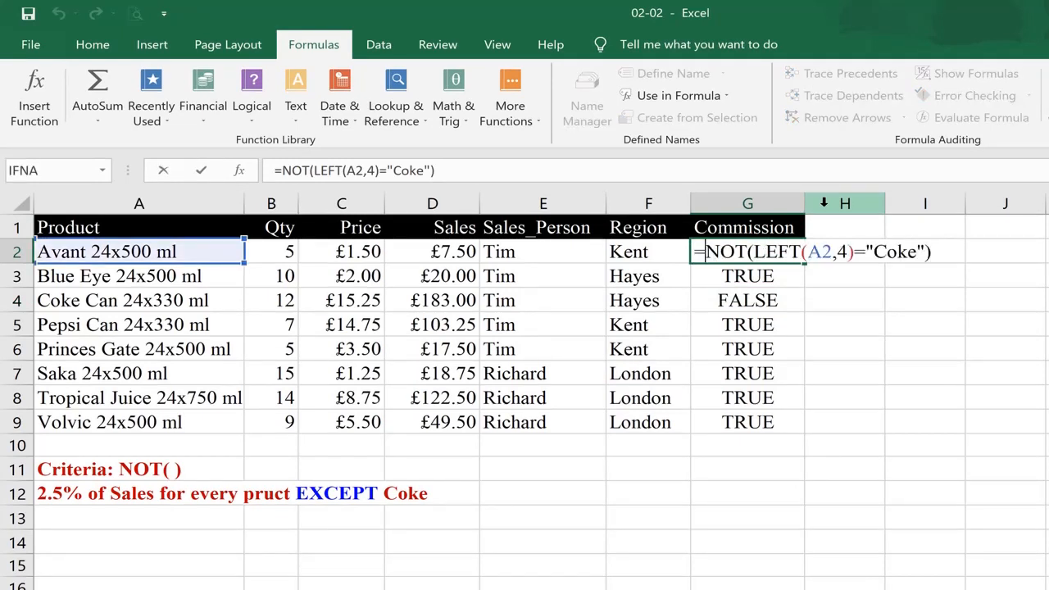
type("if(")
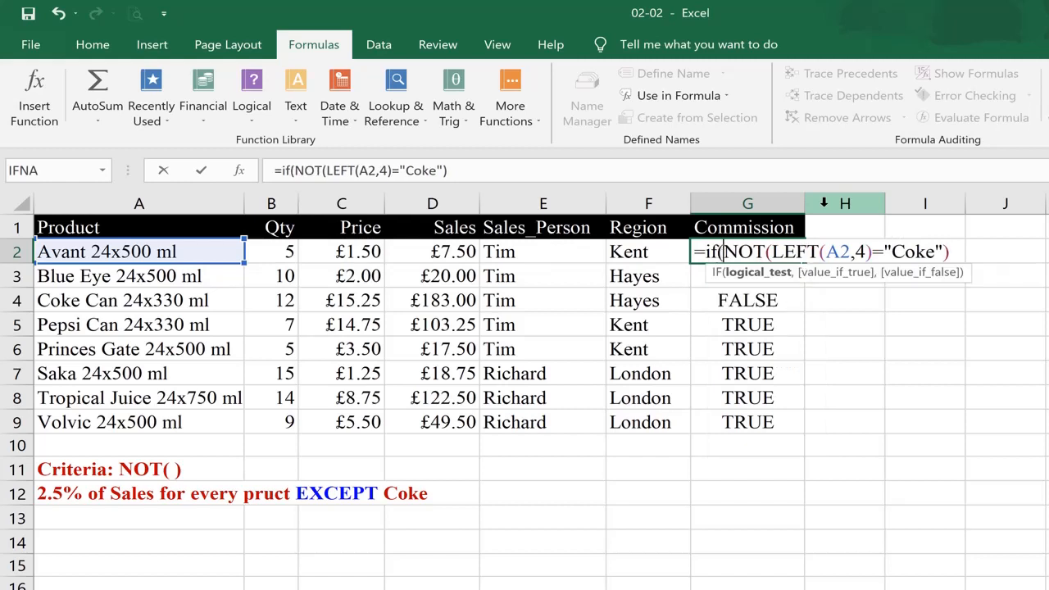
key("End")
type(",")
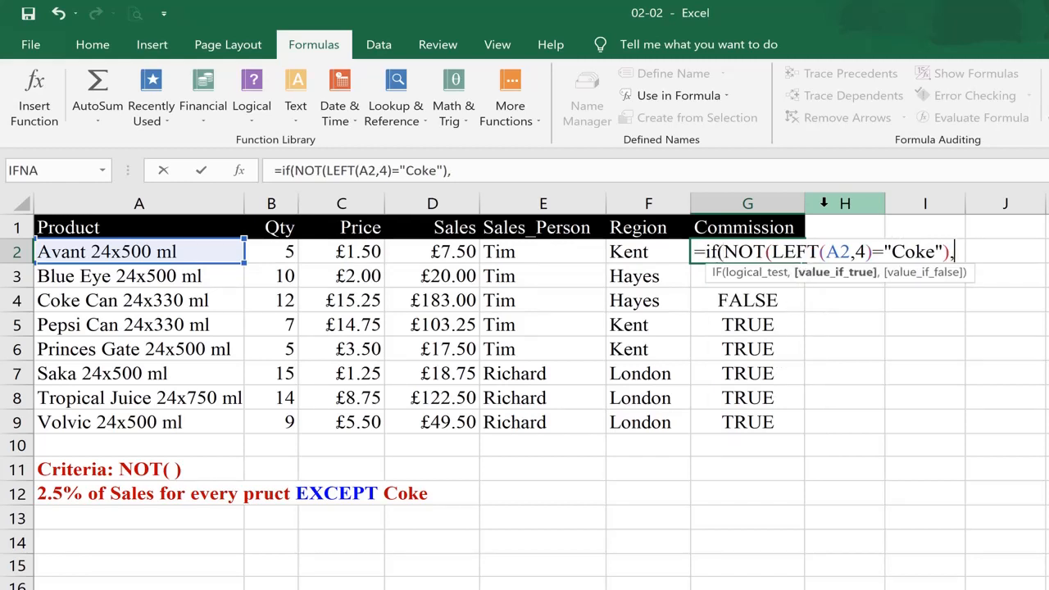
type("2.5%*")
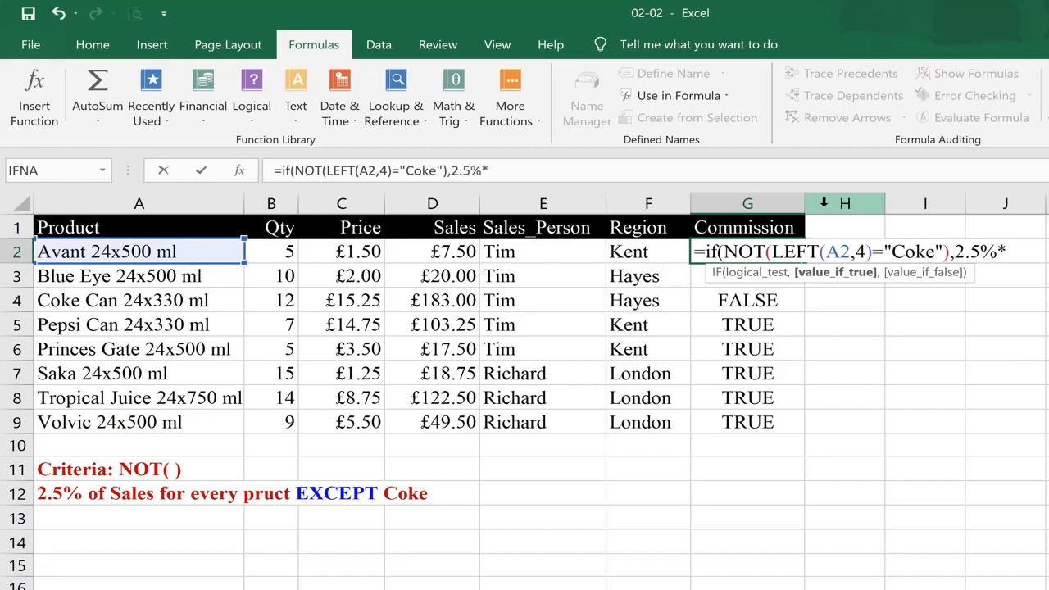
type("sales")
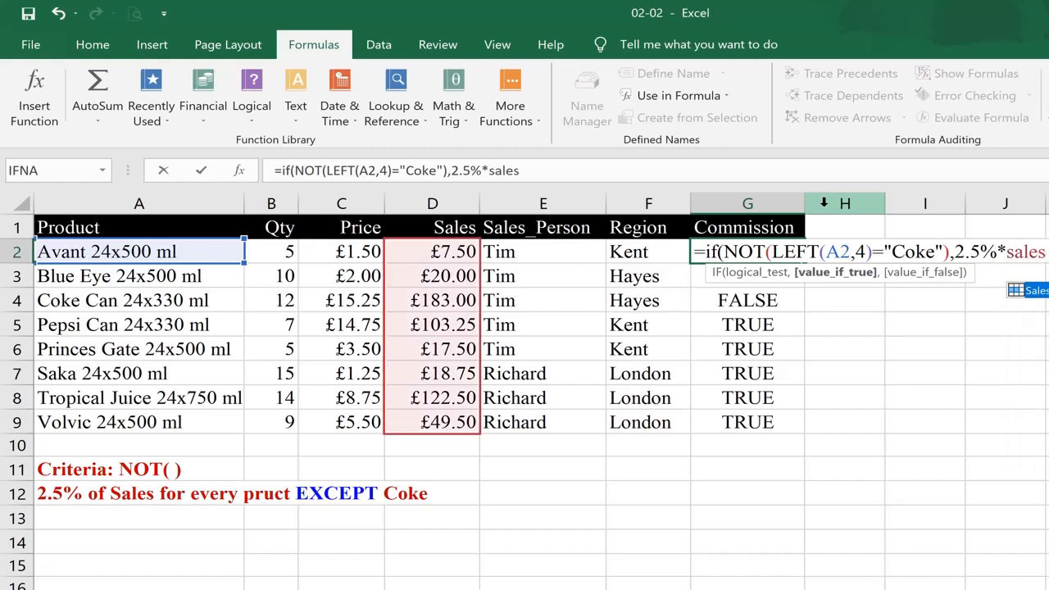
type(",0")
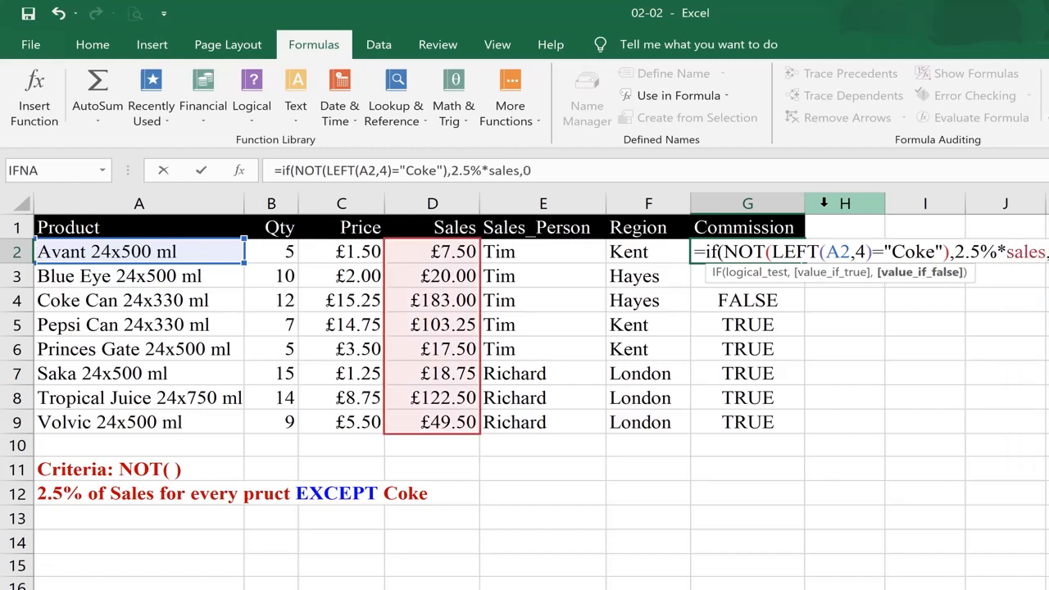
type(")")
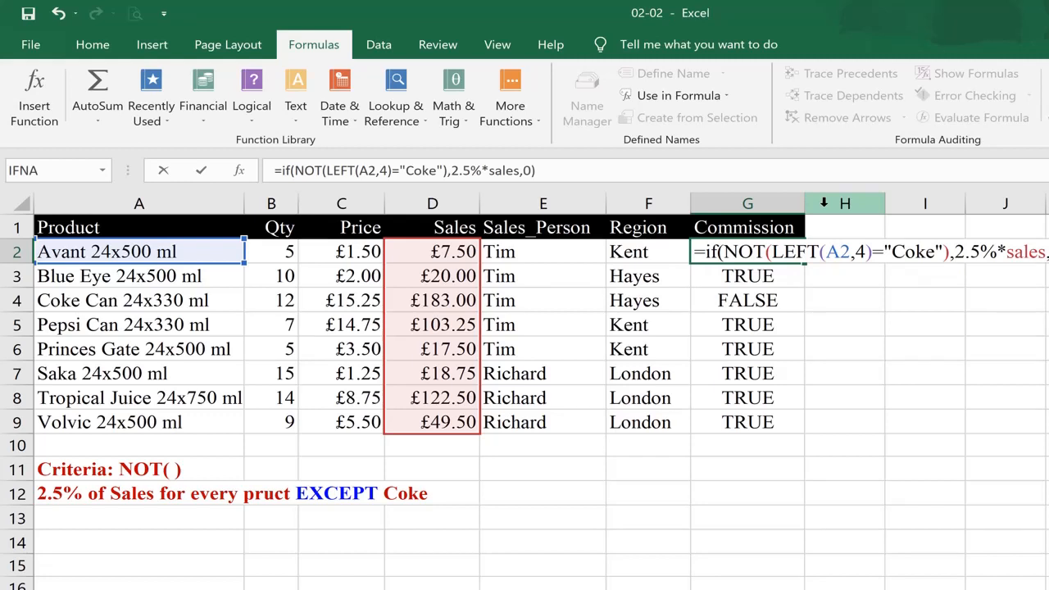
key("Return")
key("Up")
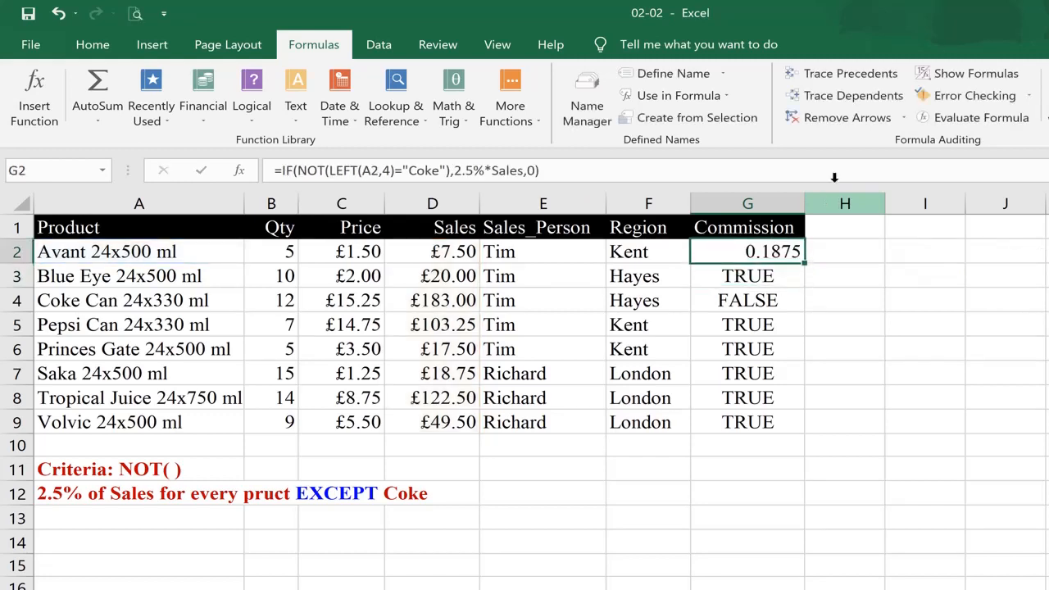
Fill the IF commission formula down to G9 and inspect the Coke Can row
double_click(807, 260)
left_click(771, 301)
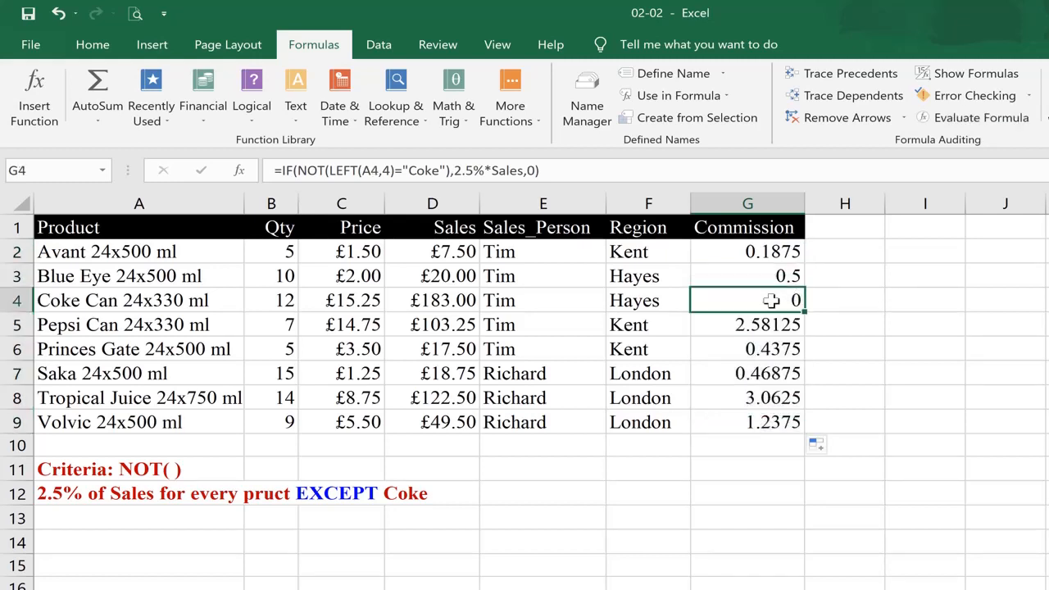
left_click(21, 301)
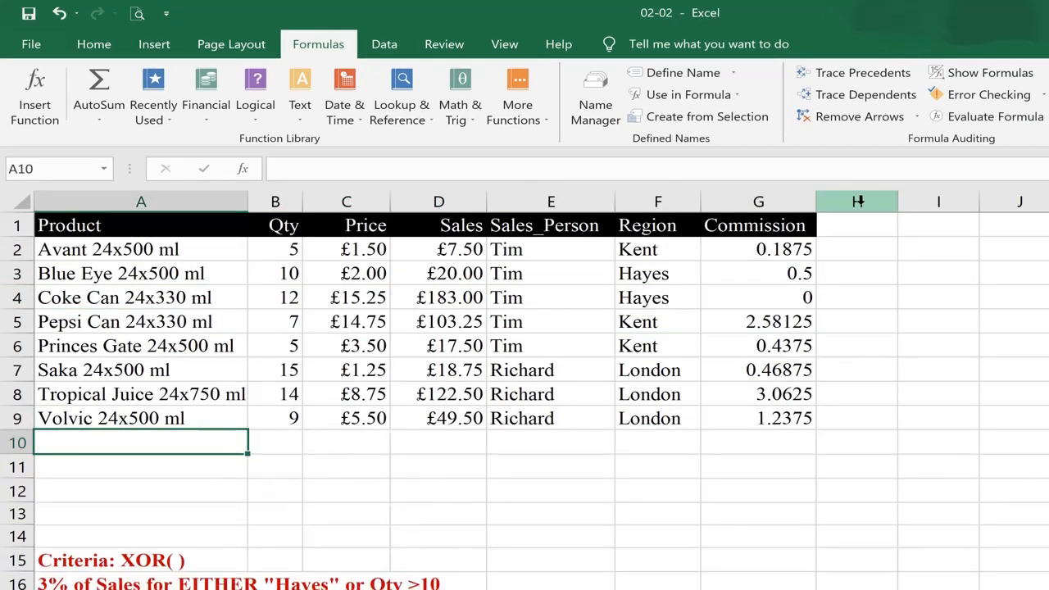
Repeat the row deletion to remove the blank rows between the table and the XOR criteria
key("F4")
key("F4")
key("F4")
key("F4")
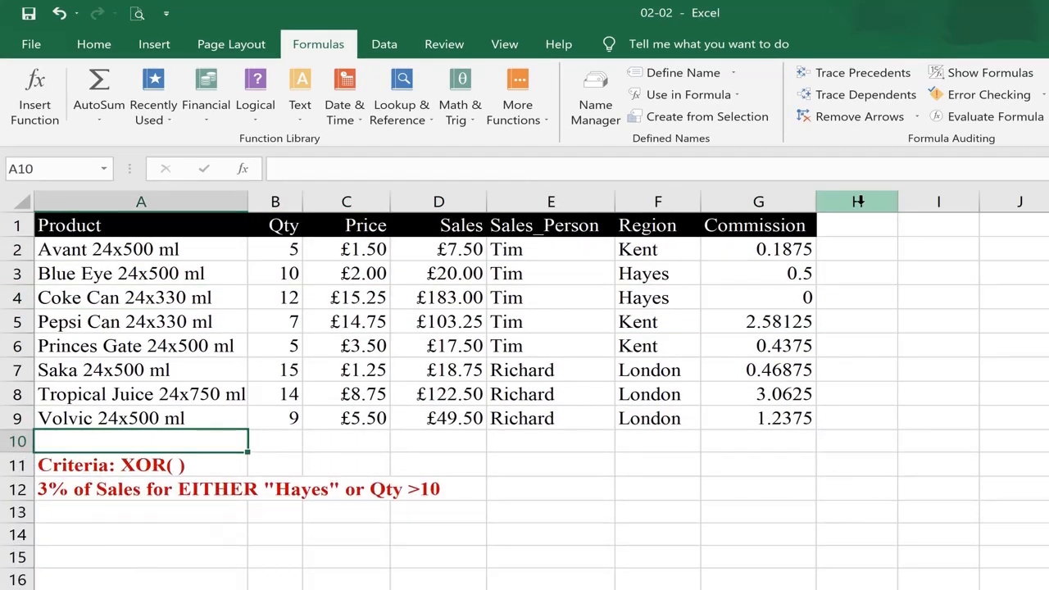
Review the XOR criteria text below the table
key("Down")
key("Down")
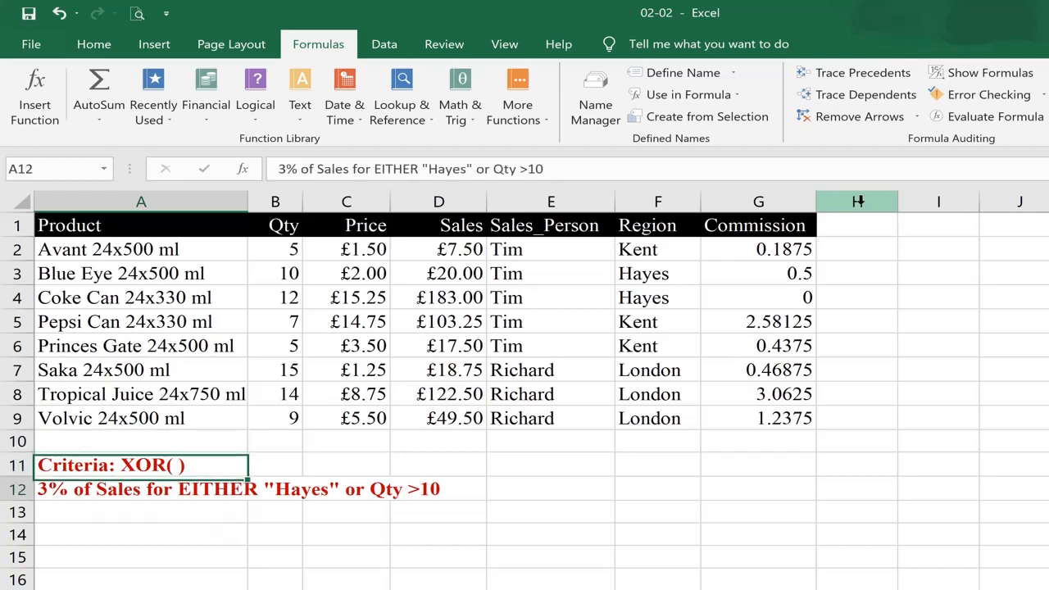
key("Up")
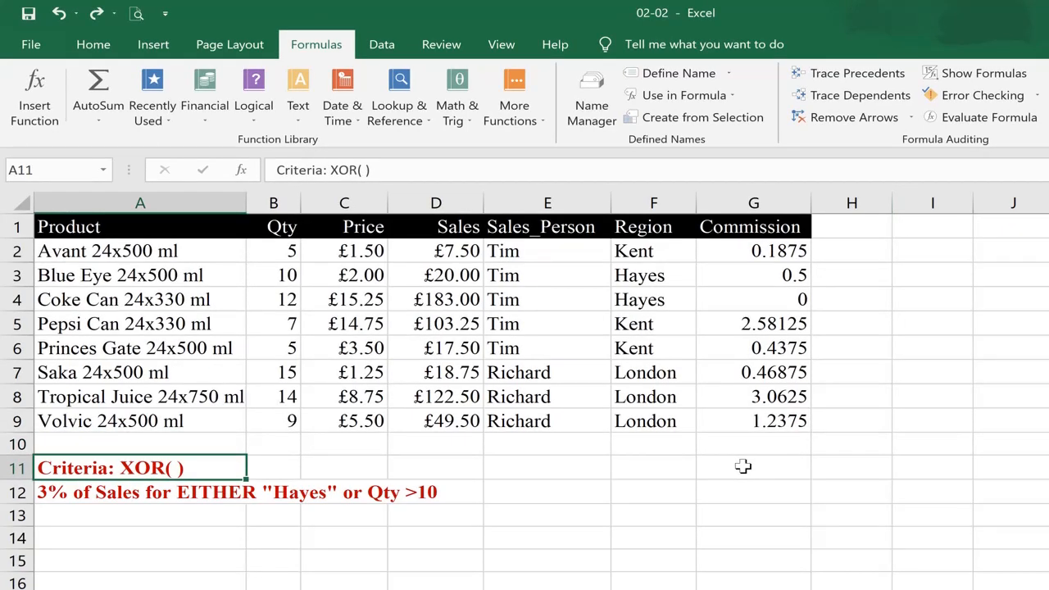
key("Down")
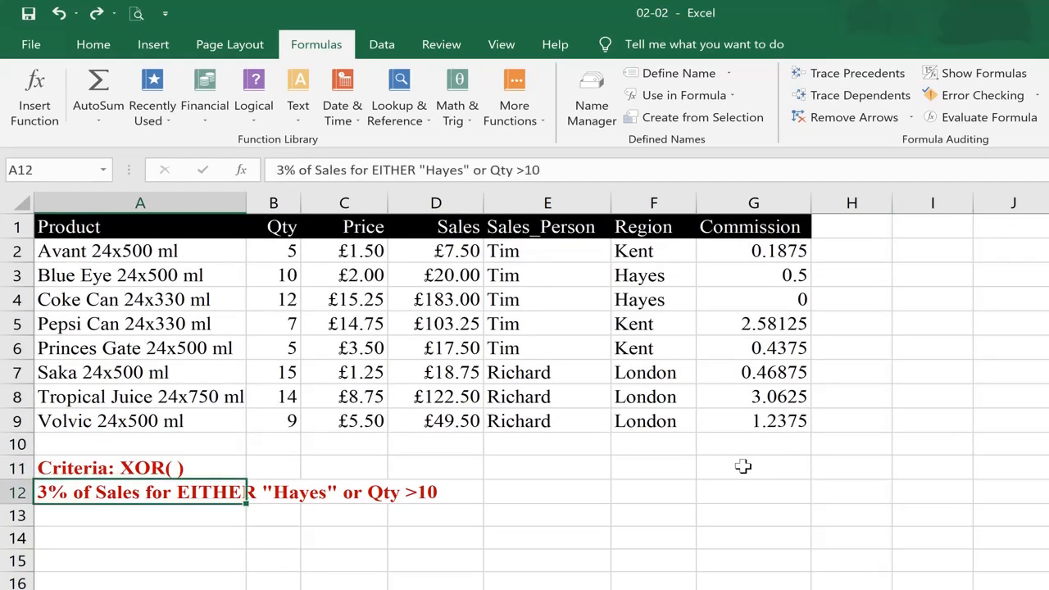
key("Up")
key("Down")
key("Down")
Enter =XOR(Qty>10,Region="Hayes") in G2 using the named ranges, keeping the cell selected
key("Right")
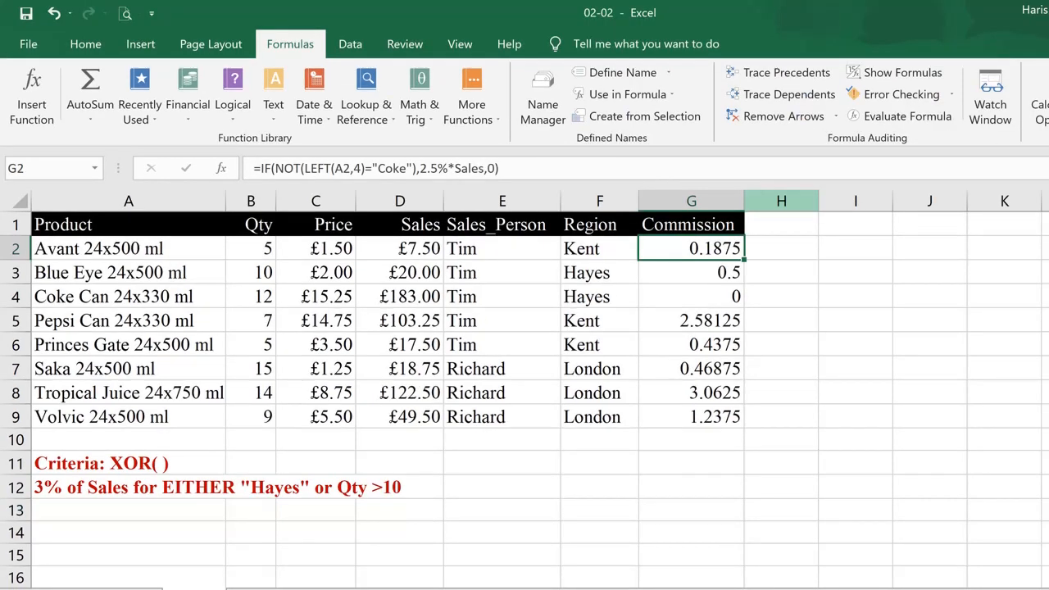
key("Down")
key("Up")
type("=x")
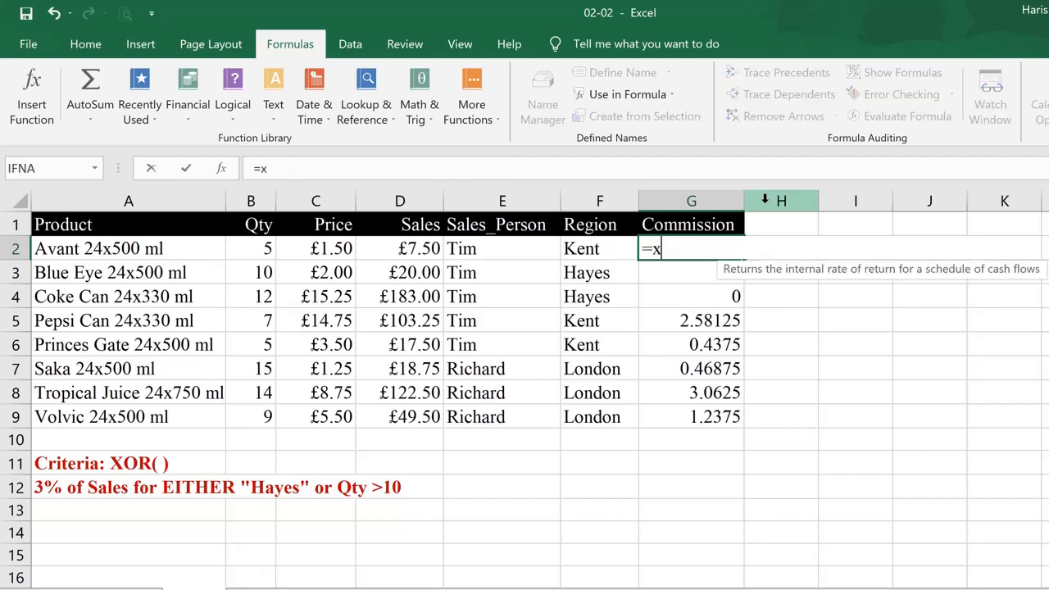
type("or(")
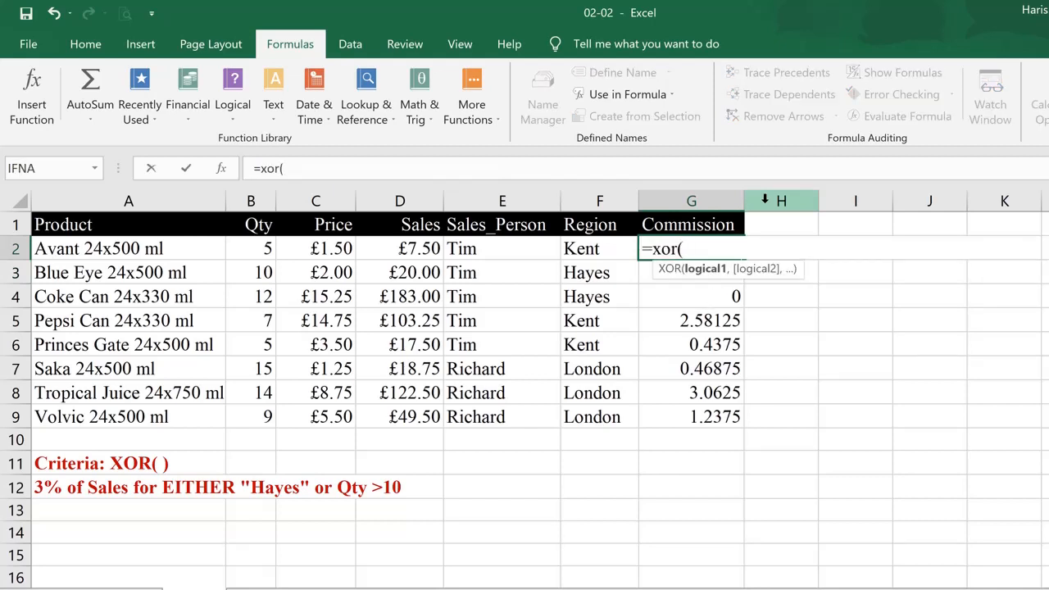
type("qty")
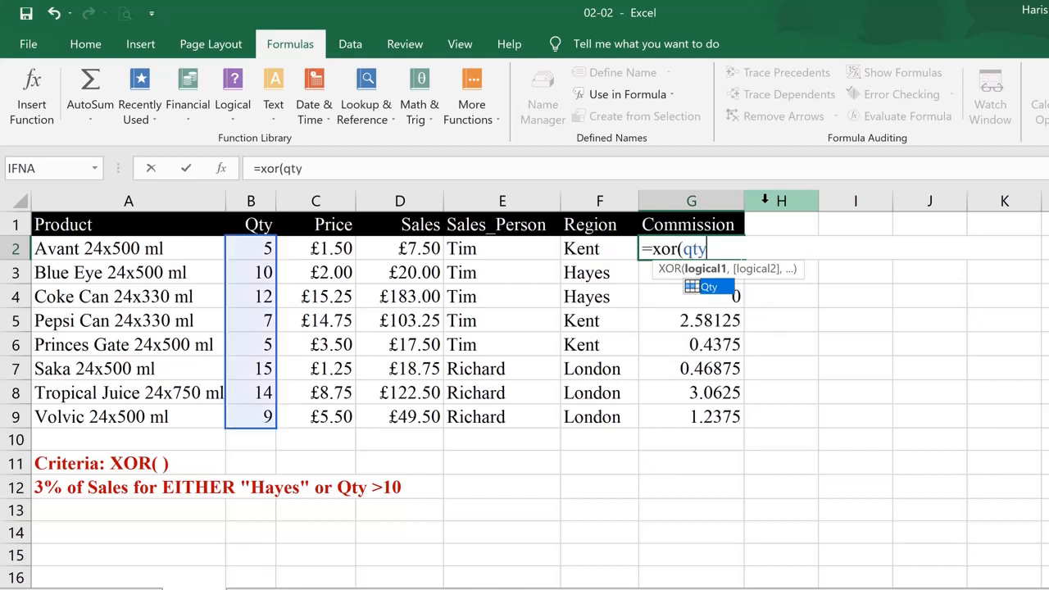
type(">")
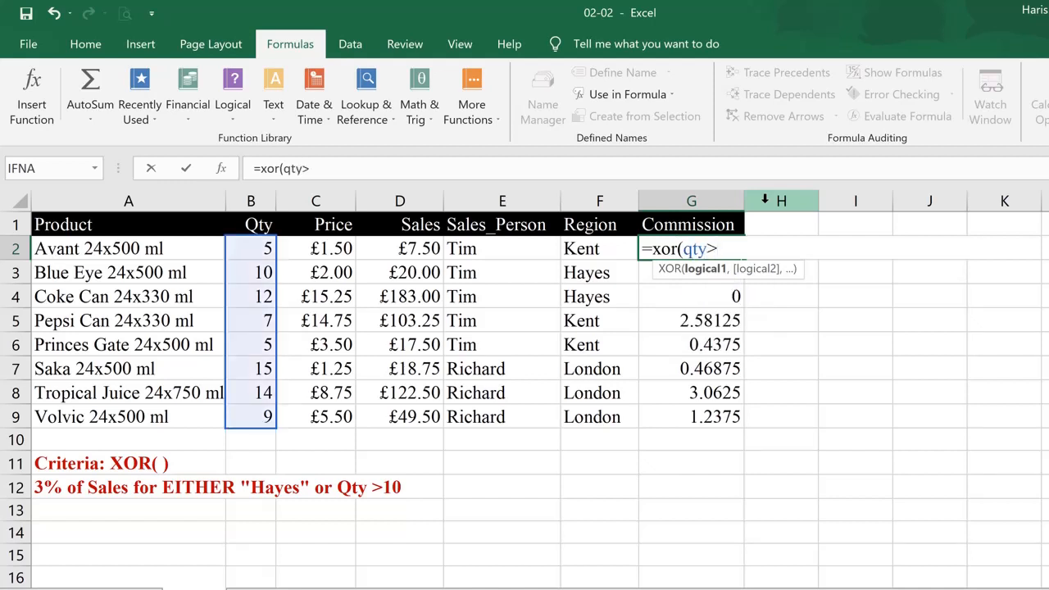
type("10,")
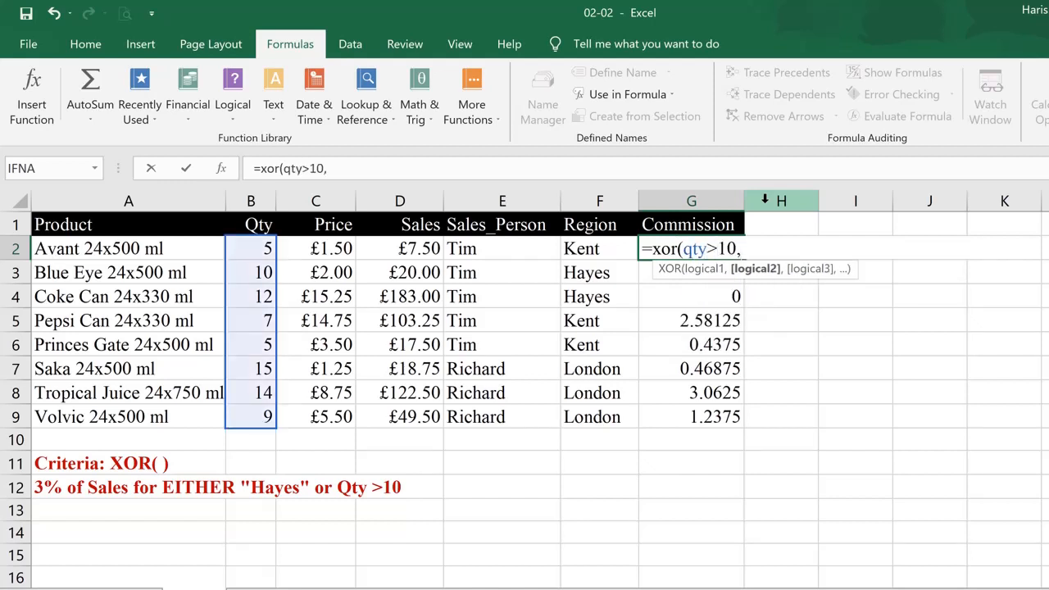
type("re")
key("Down")
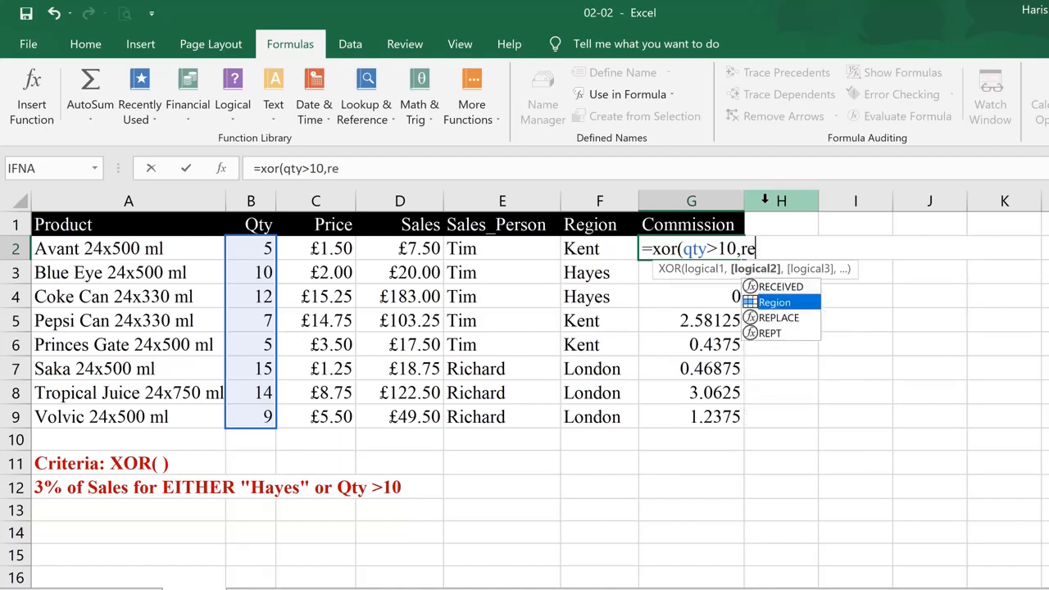
key("Tab")
type("=")
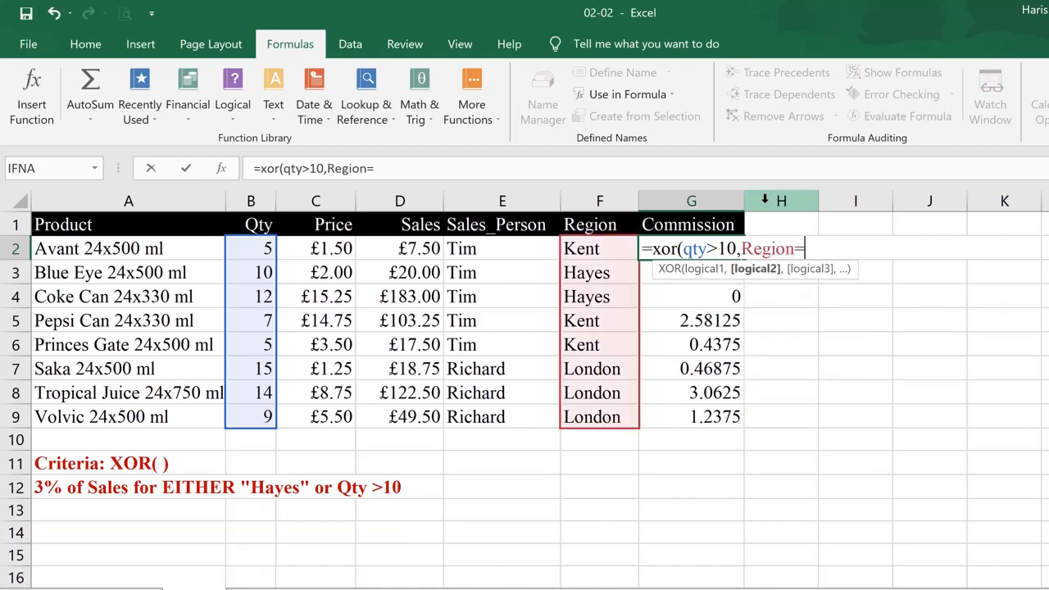
type("\"Hayes")
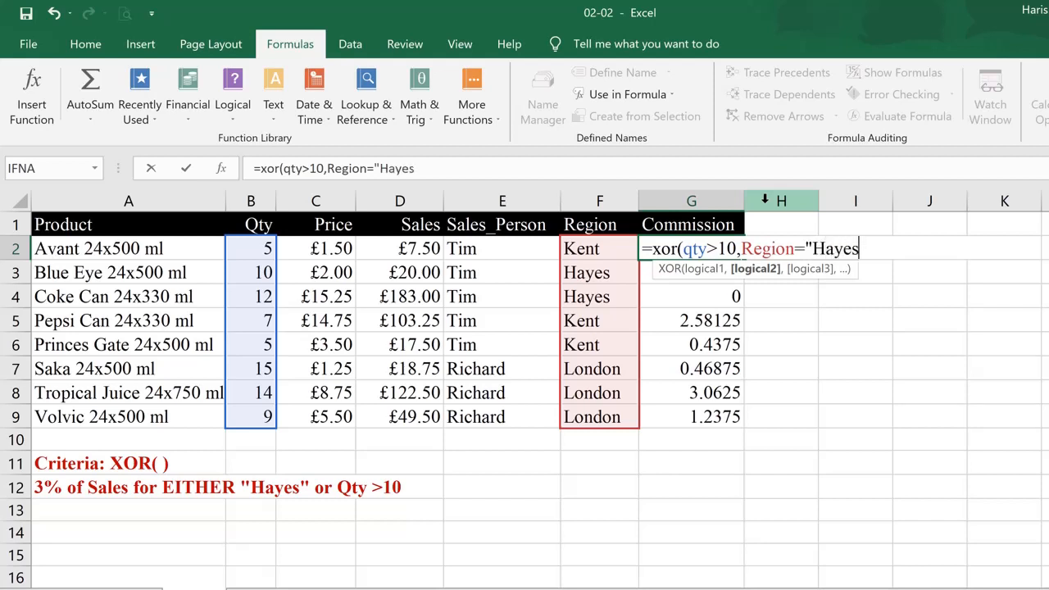
type("\")")
key("ctrl+Return")
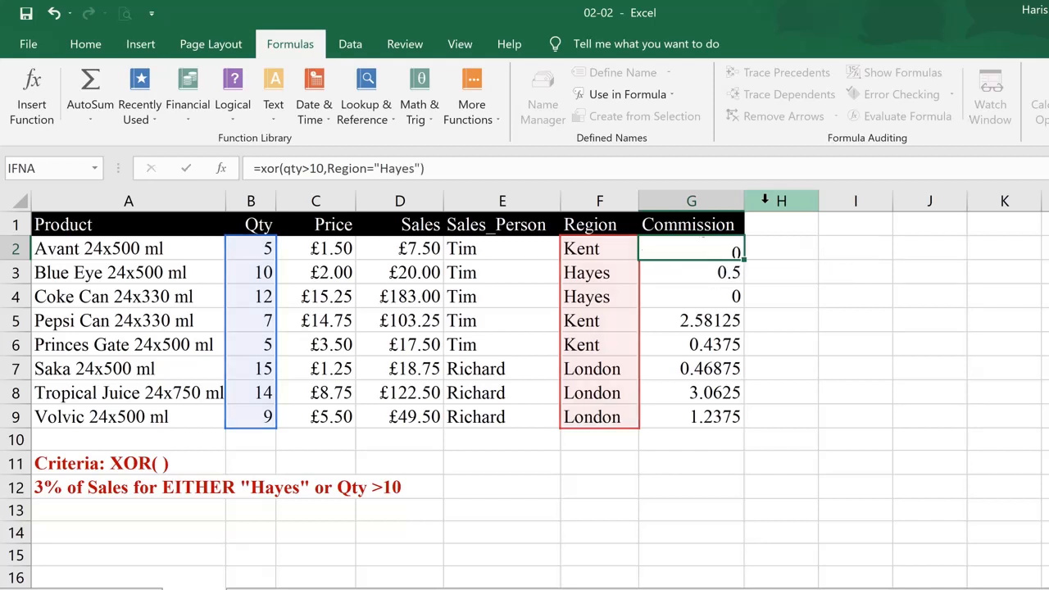
Fill the XOR formula down to G9 and inspect the Saka row's result
double_click(744, 257)
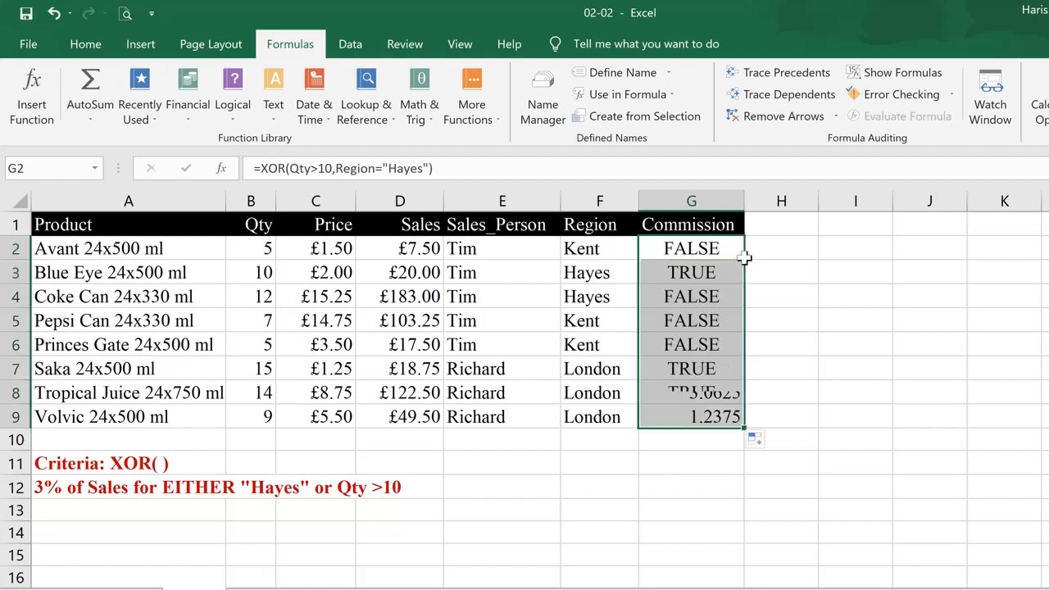
left_click(704, 367)
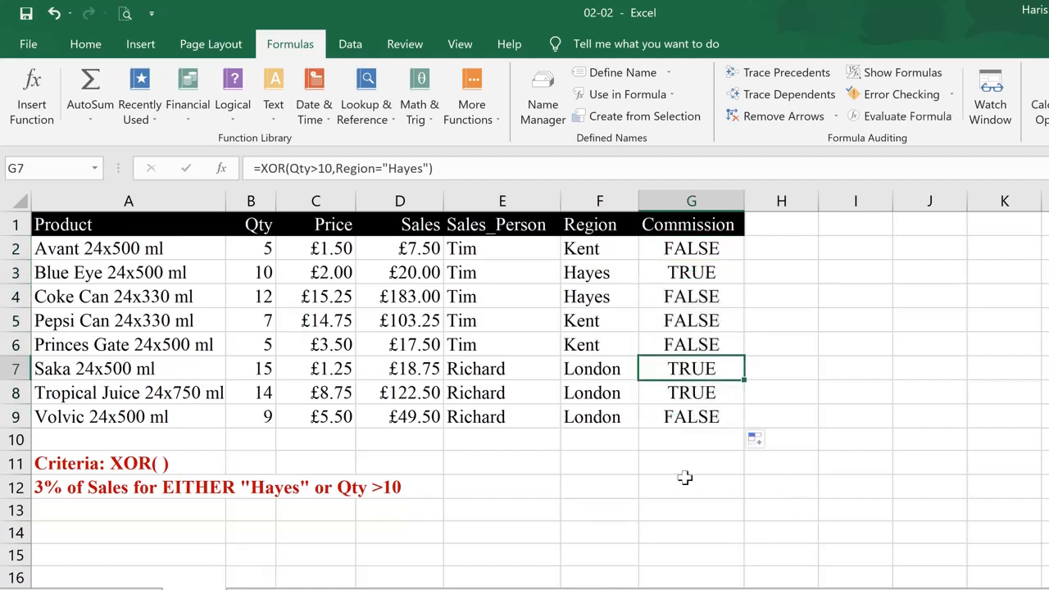
key("Right")
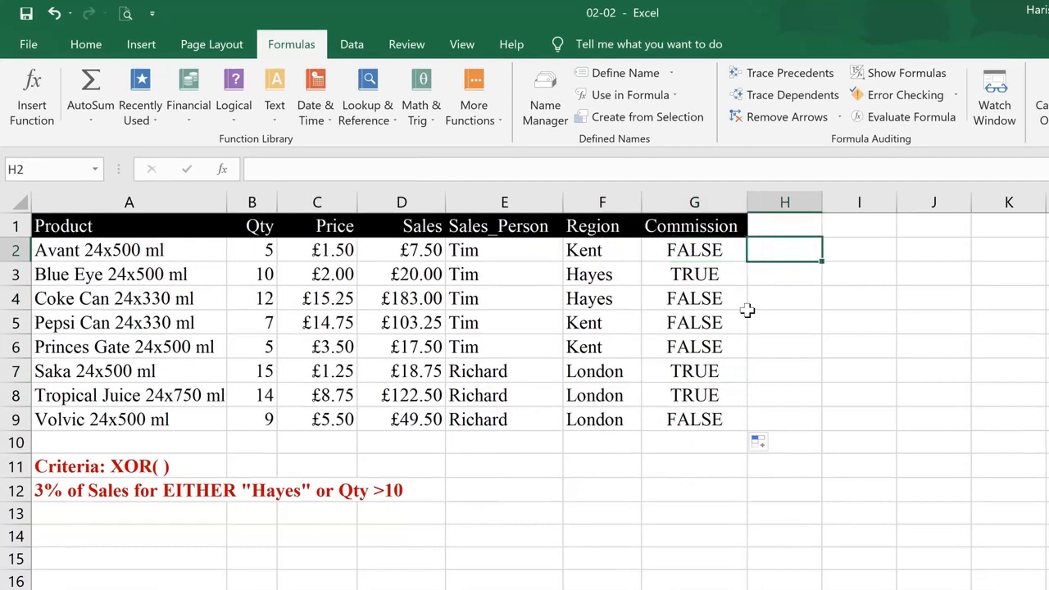
key("Left")
Copy G2's formula into H2, change XOR to OR giving =OR(Qty>10,Region="Hayes"), and fill it down to H9
key("F2")
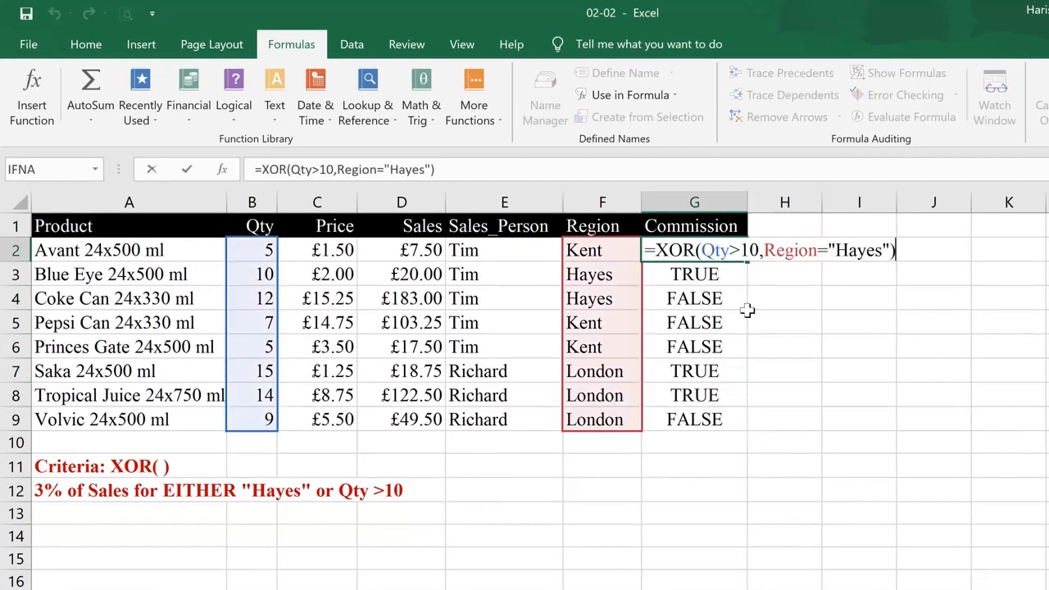
key("shift+Home")
key("ctrl+c")
key("Escape")
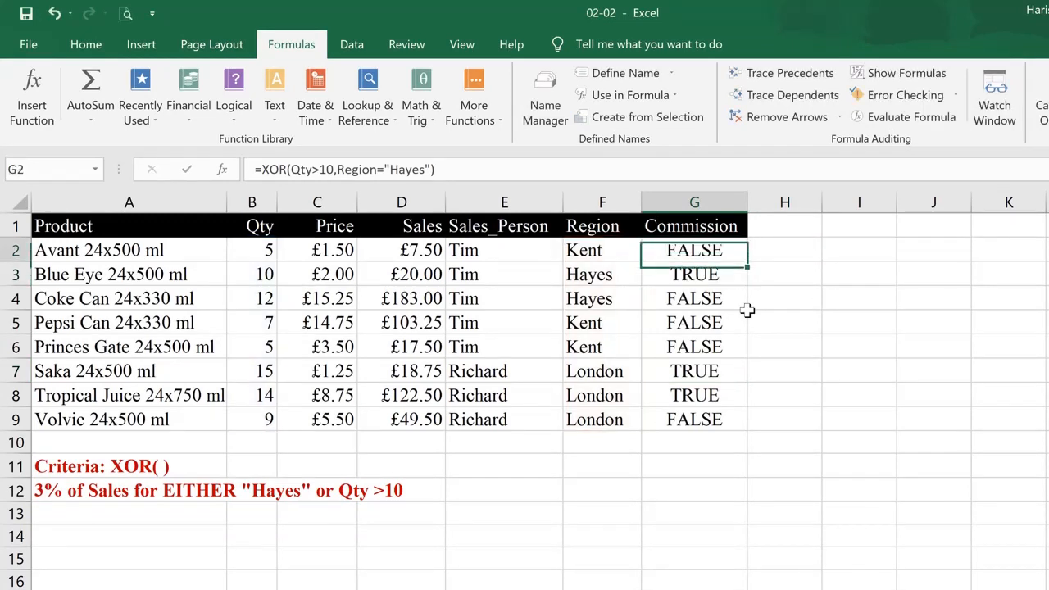
key("Up")
key("Down")
key("Right")
key("Right")
key("F2")
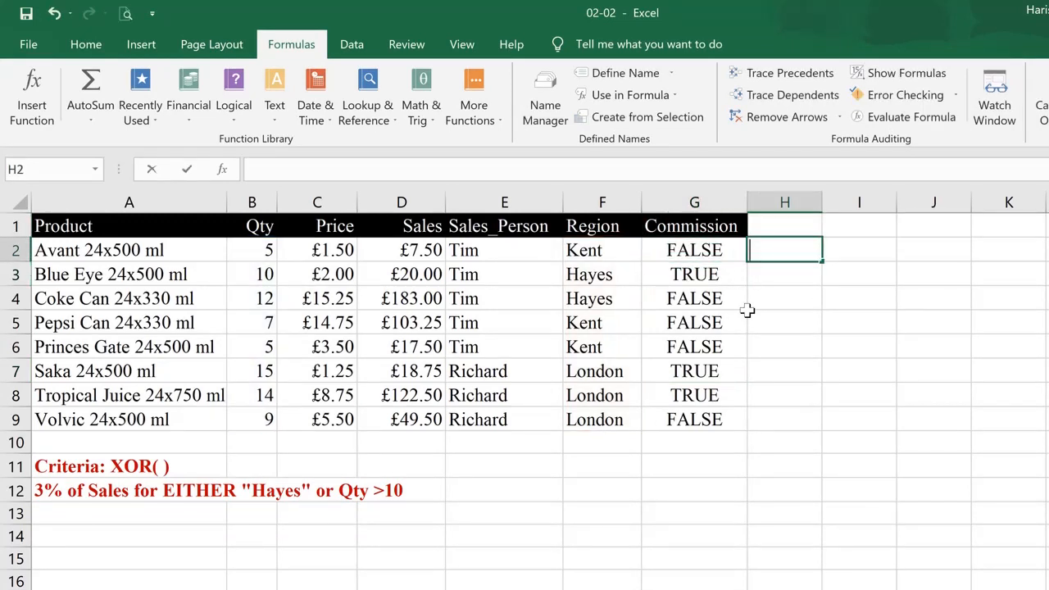
key("ctrl+v")
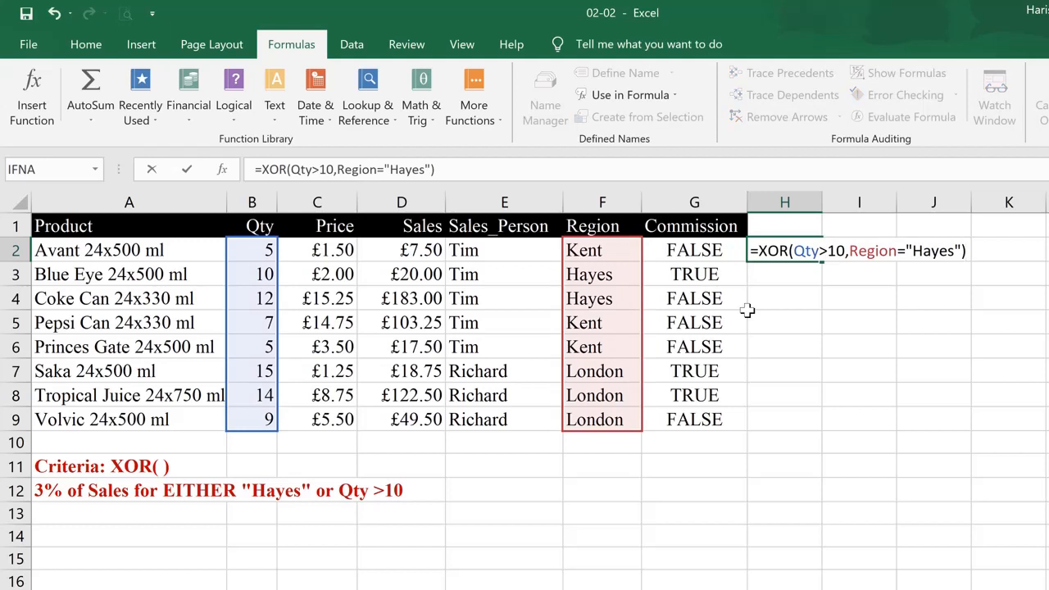
key("Left")
key("Left")
key("Left")
key("Left")
key("Left")
key("Left")
key("Left")
key("Left")
key("Left")
key("Left")
key("Left")
key("Left")
key("Left")
key("Left")
key("Left")
key("Left")
key("Left")
key("Left")
key("Left")
key("Left")
key("Left")
key("Left")
key("Left")
key("Left")
key("Left")
key("Left")
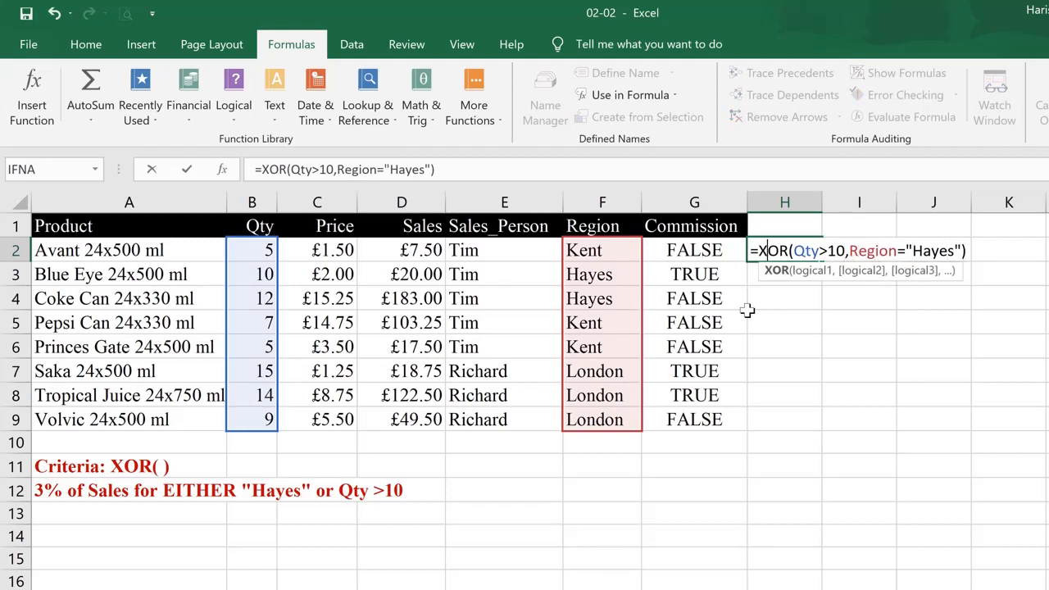
key("Delete")
key("Return")
key("Up")
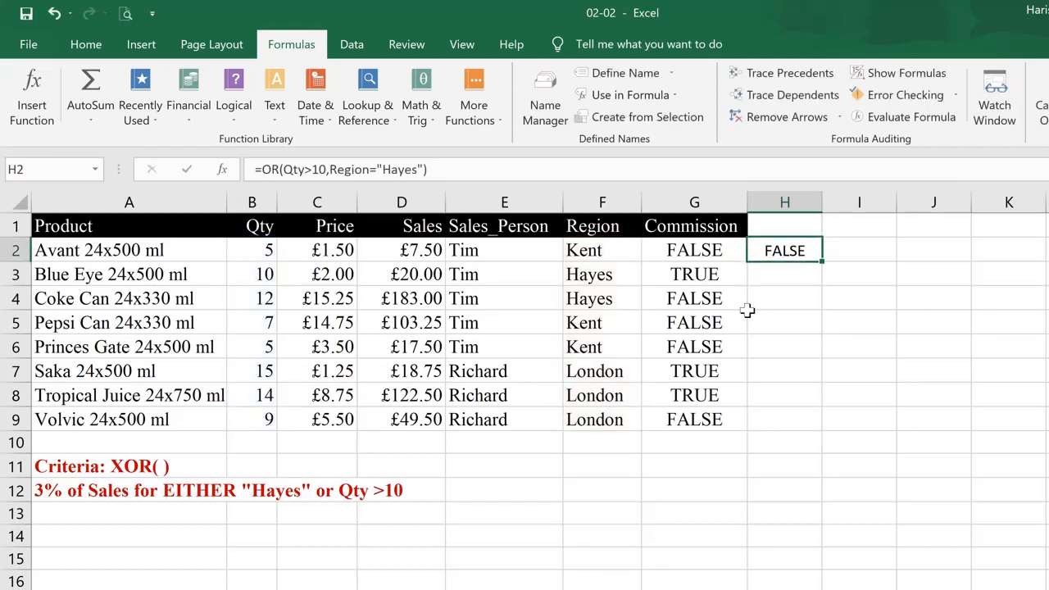
double_click(821, 260)
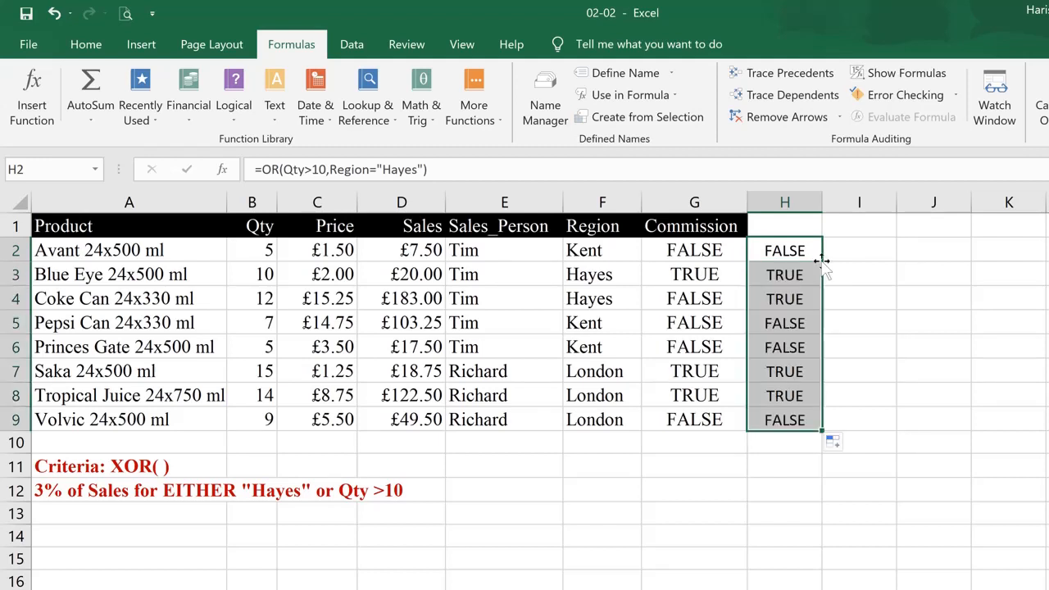
Compare the XOR column with the OR column, focusing on the Blue Eye and Coke Can rows
key("Left")
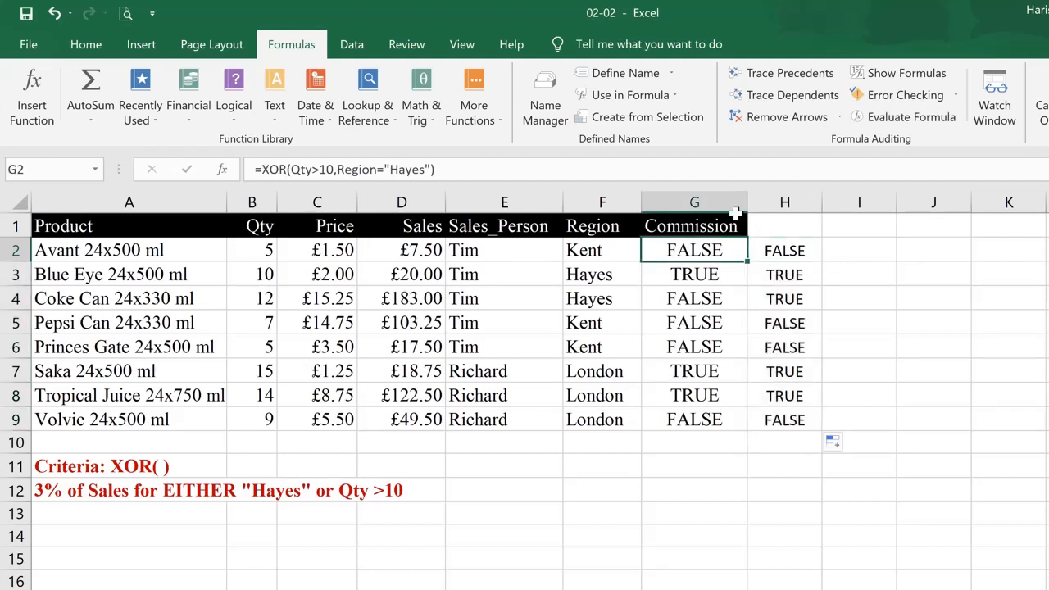
left_click(726, 203)
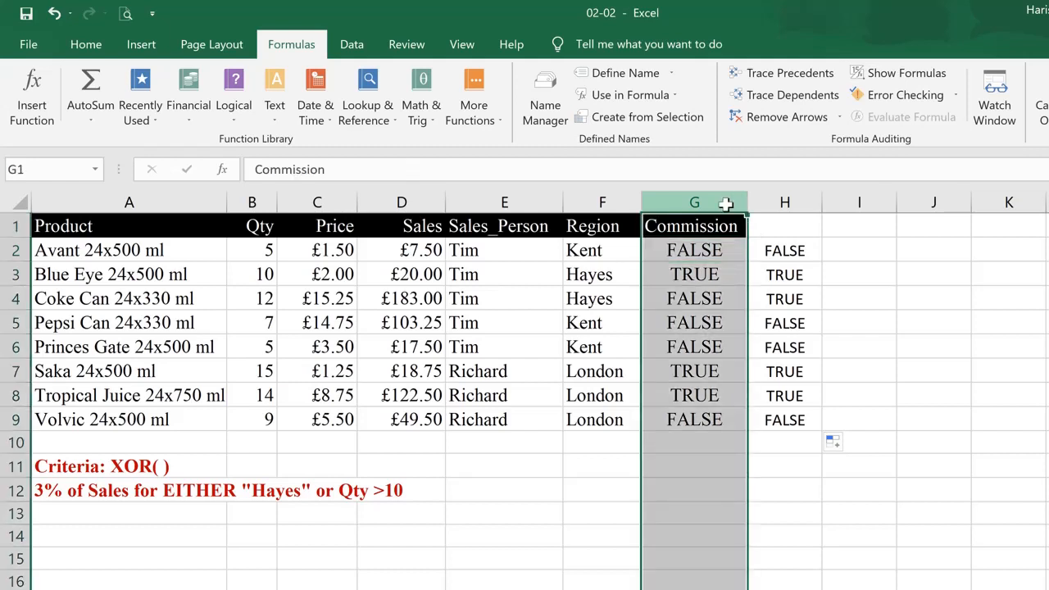
left_click(788, 203)
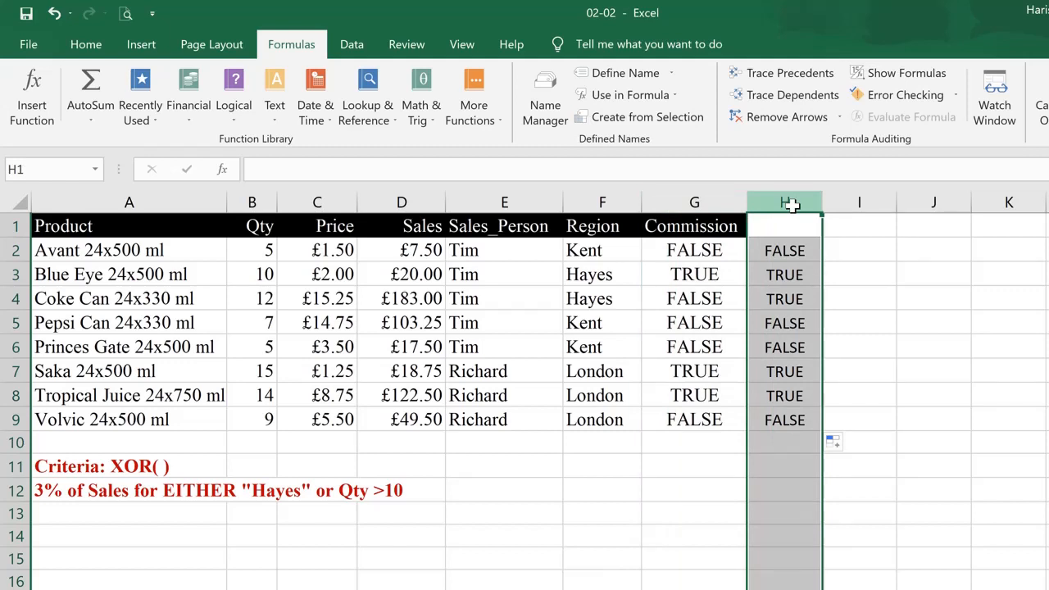
left_click(795, 272)
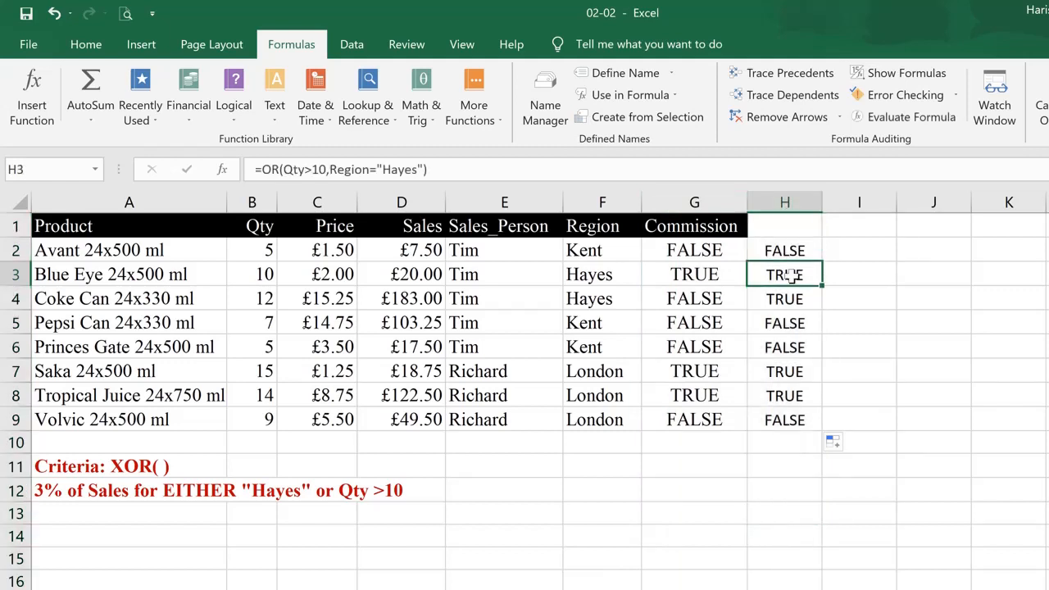
left_click_drag(701, 300, 774, 300)
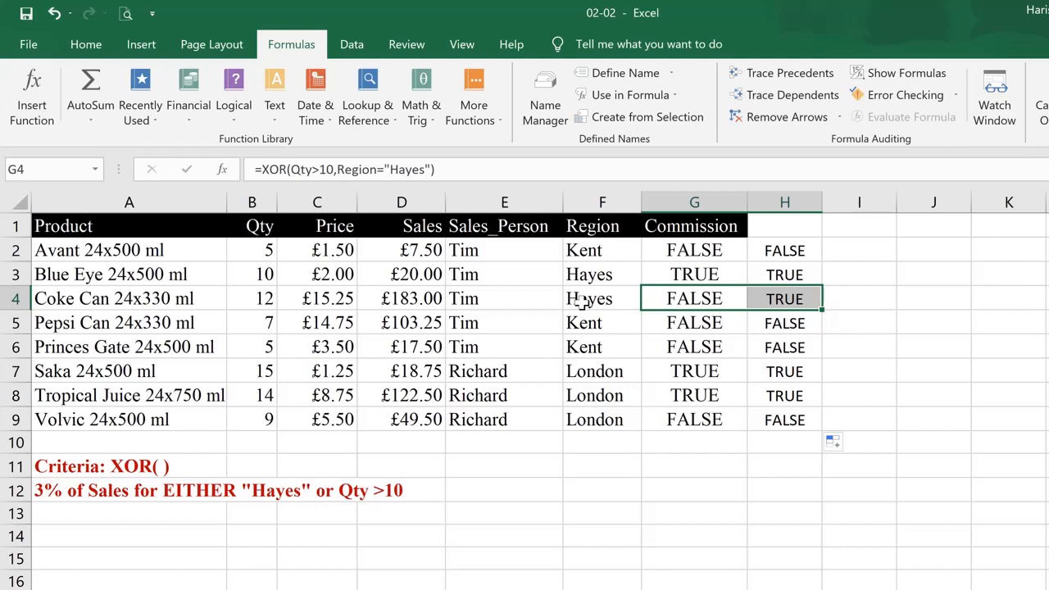
left_click(667, 300)
left_click(791, 300)
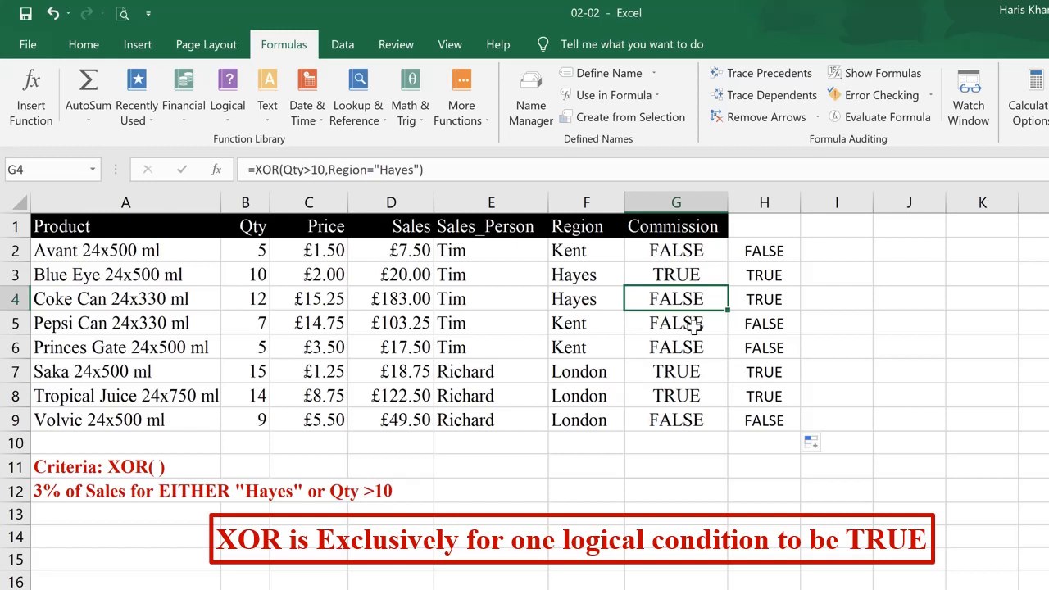
Review the G4 and H4 formulas, then clear the OR comparison formulas from H2:H9
key("F2")
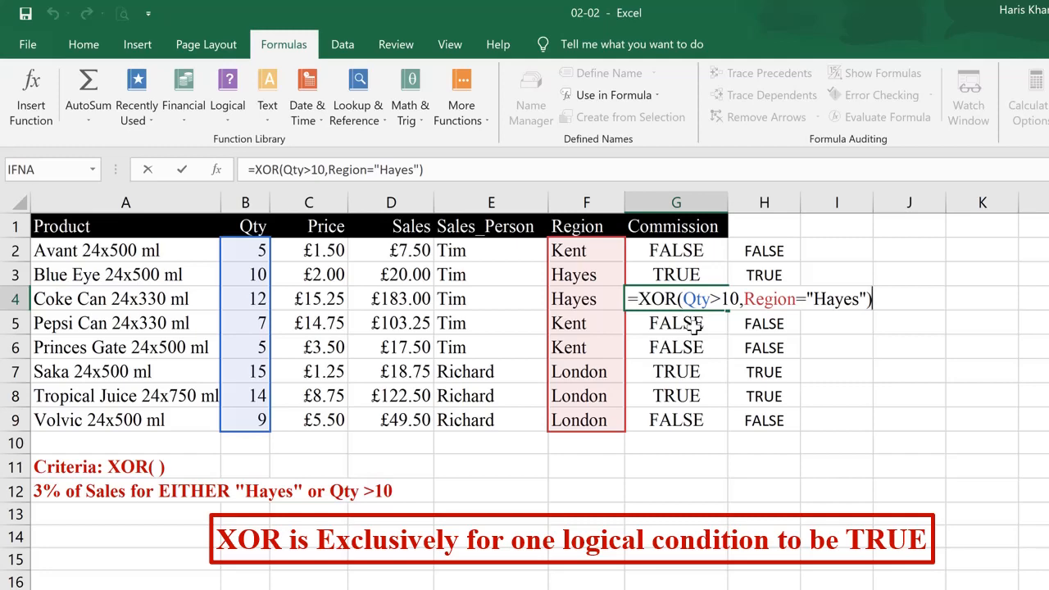
key("ctrl+Return")
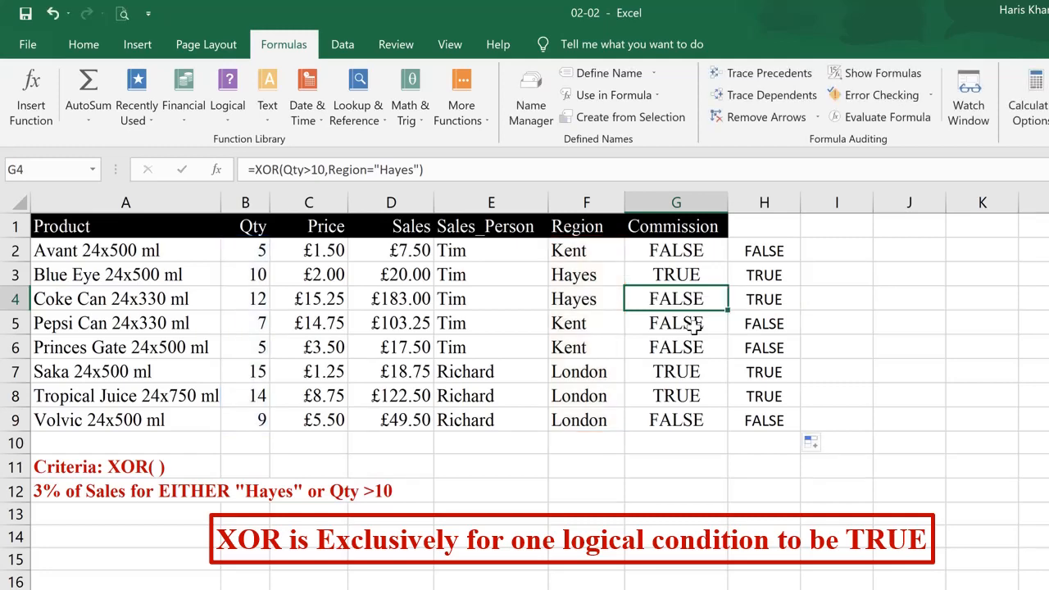
key("Right")
key("F2")
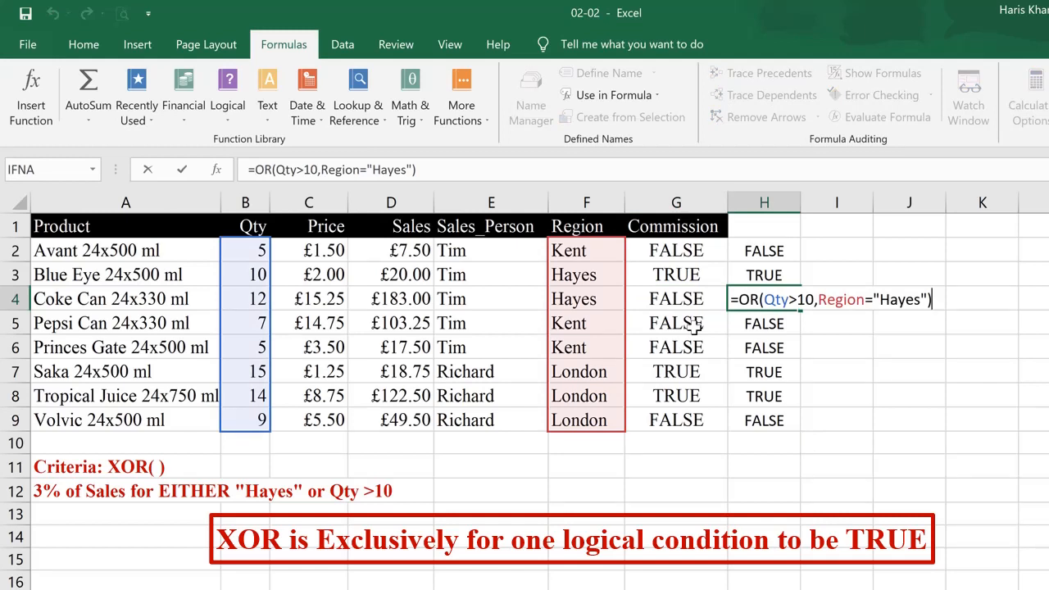
key("ctrl+Return")
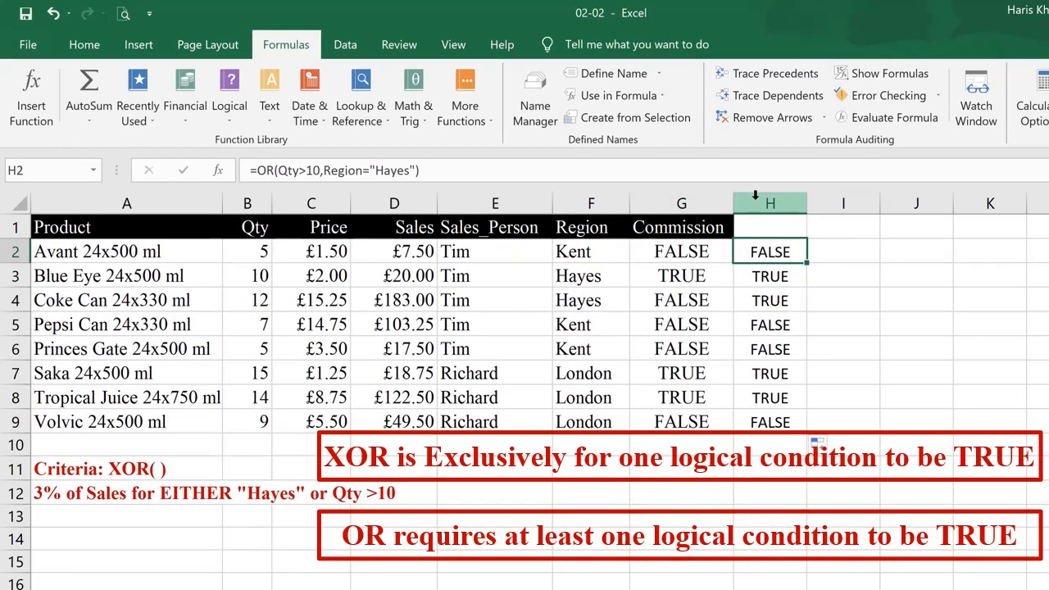
left_click_drag(764, 251, 763, 420)
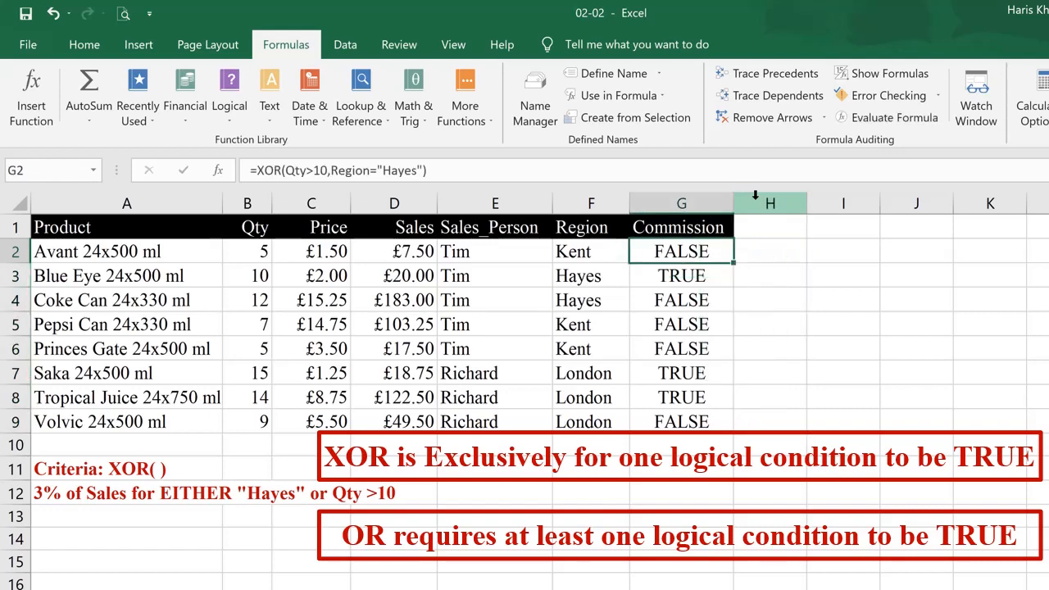
Wrap G2's XOR test in IF to give =IF(XOR(Qty>10,Region="Hayes"),3%*Sales,"Zero")
key("F2")
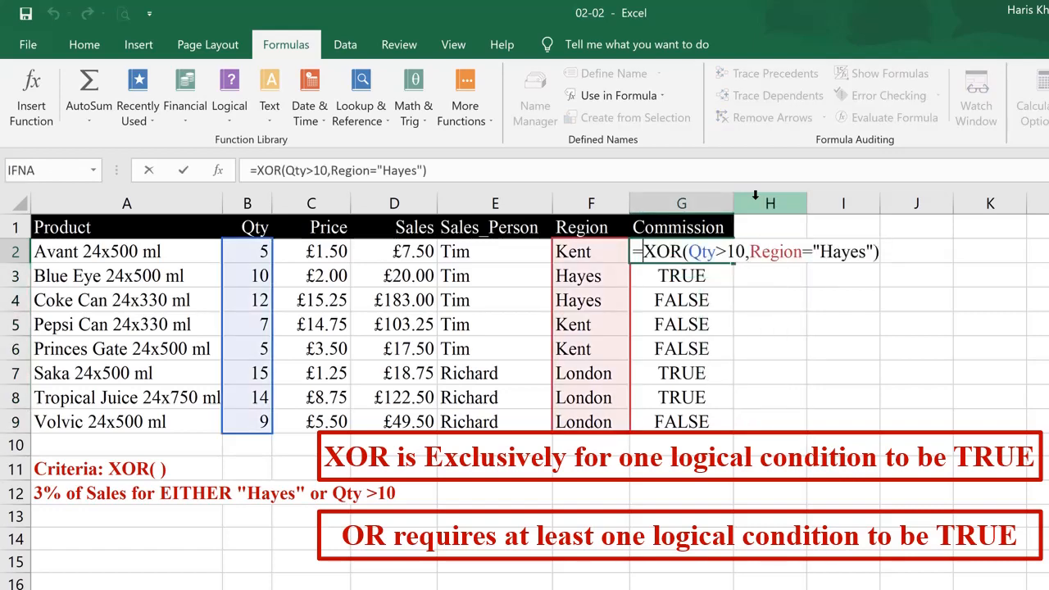
type("if(")
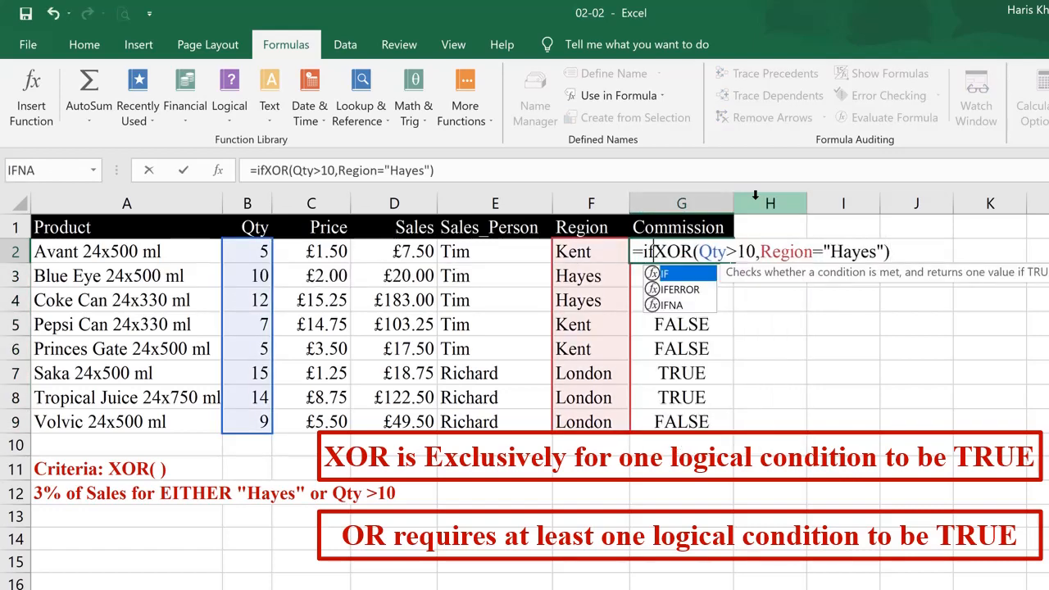
key("End")
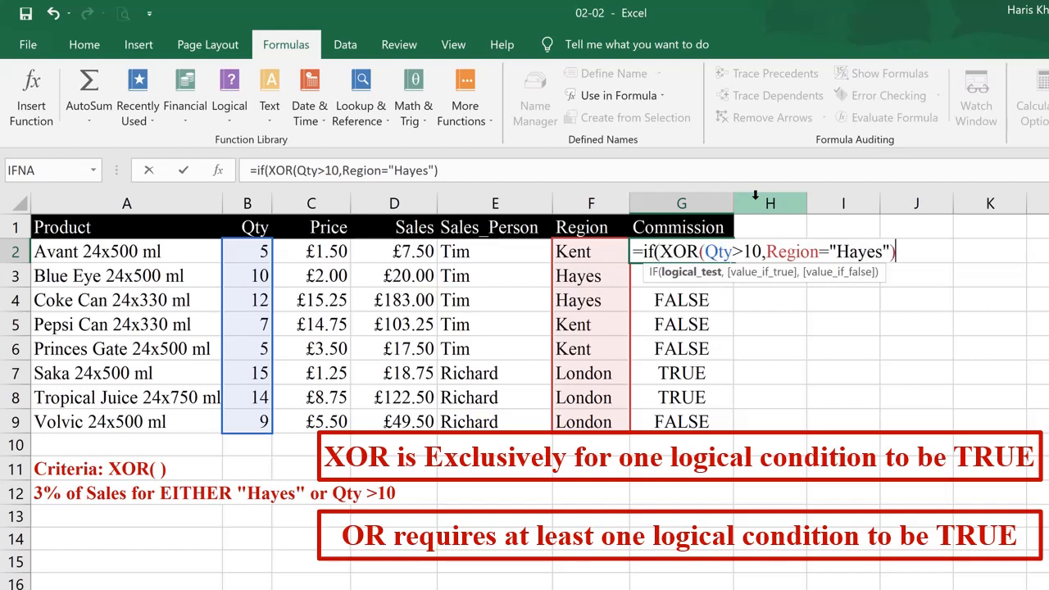
type(",")
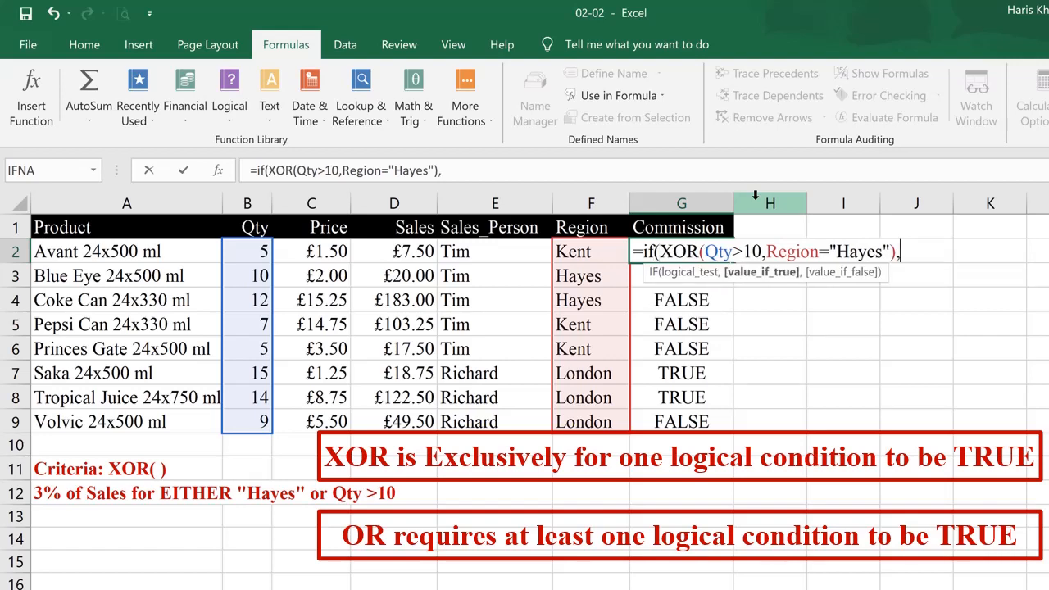
type("3")
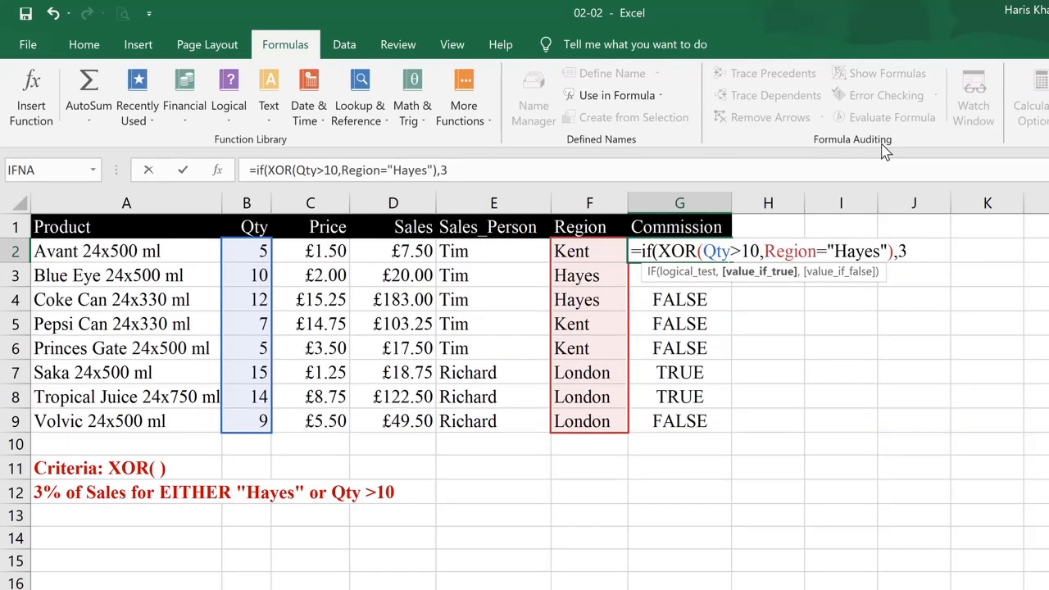
type("%*Sales,")
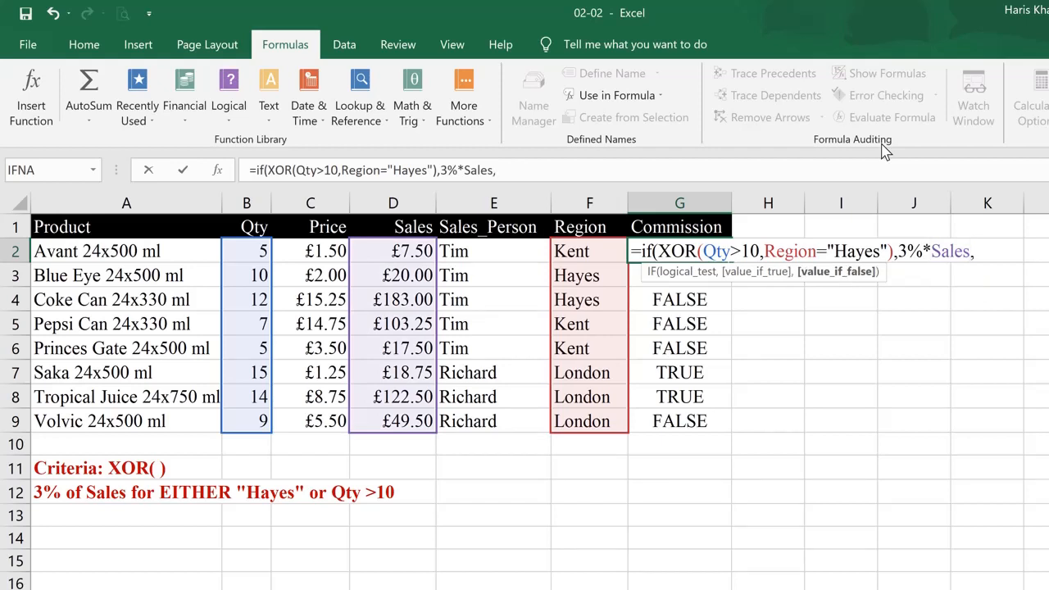
type("\"Zero\")")
key("Return")
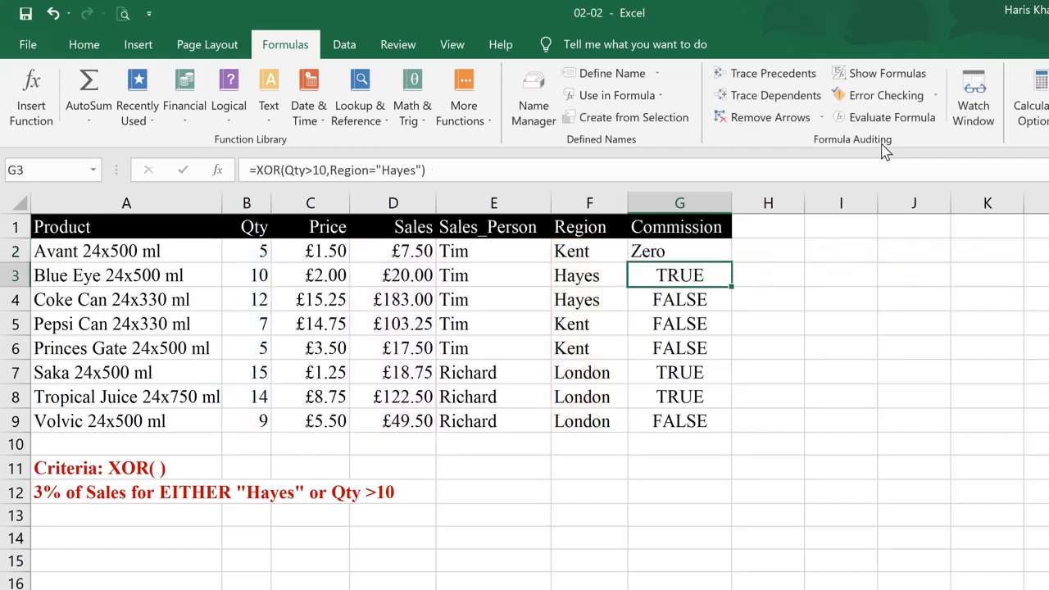
Fill the IF formula down to G9 and inspect the Coke Can row's quantity, region and commission
key("Up")
double_click(733, 261)
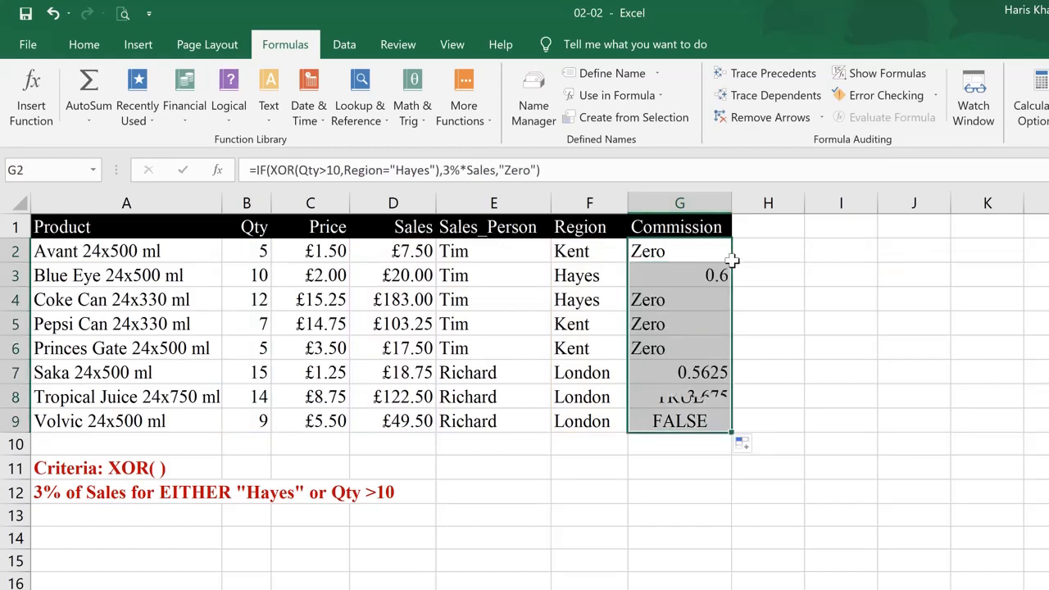
left_click(245, 305)
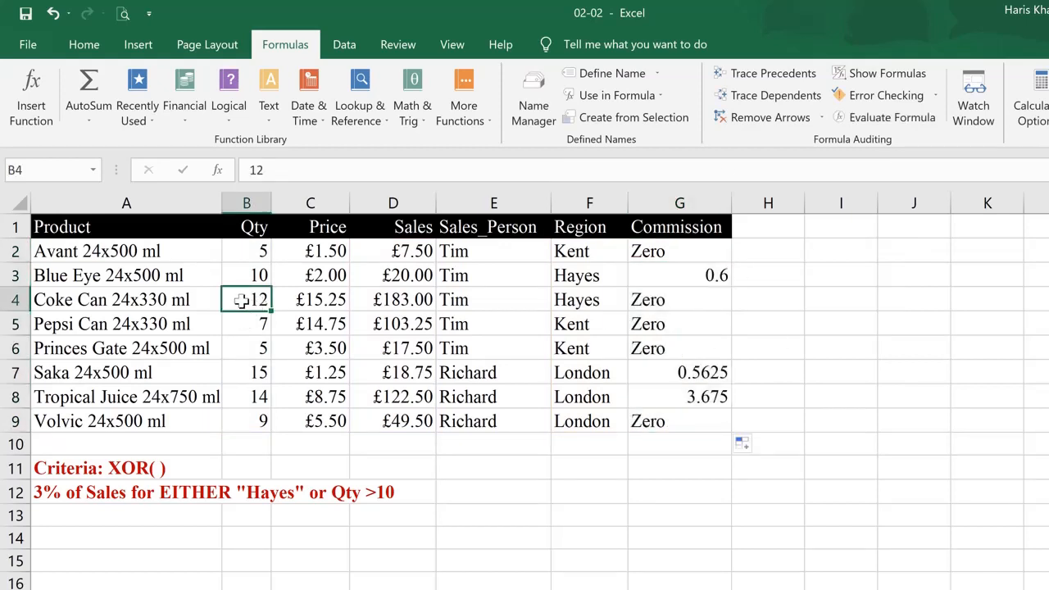
left_click(574, 301)
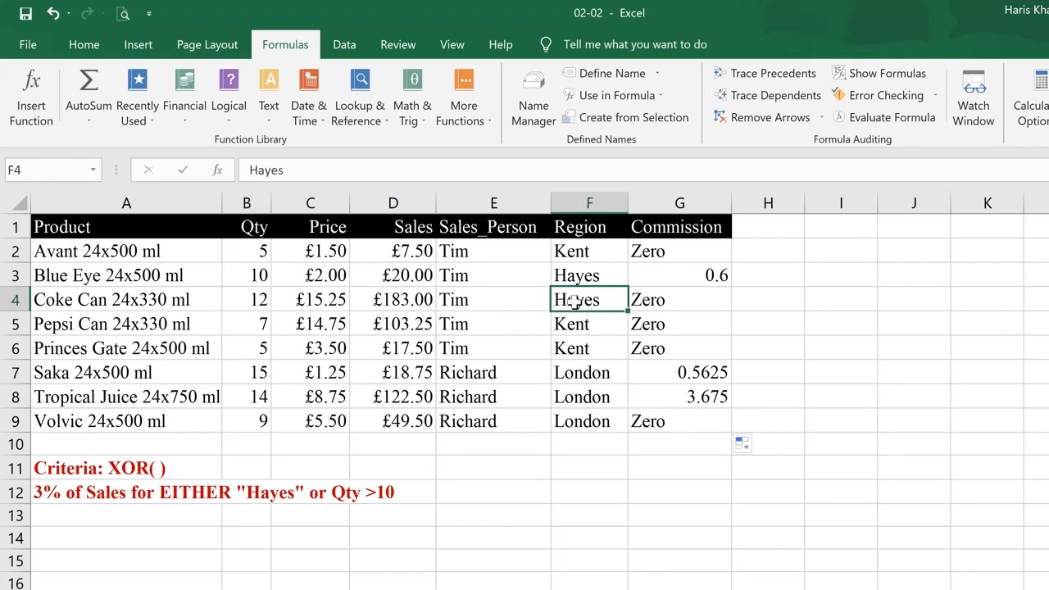
left_click(166, 302)
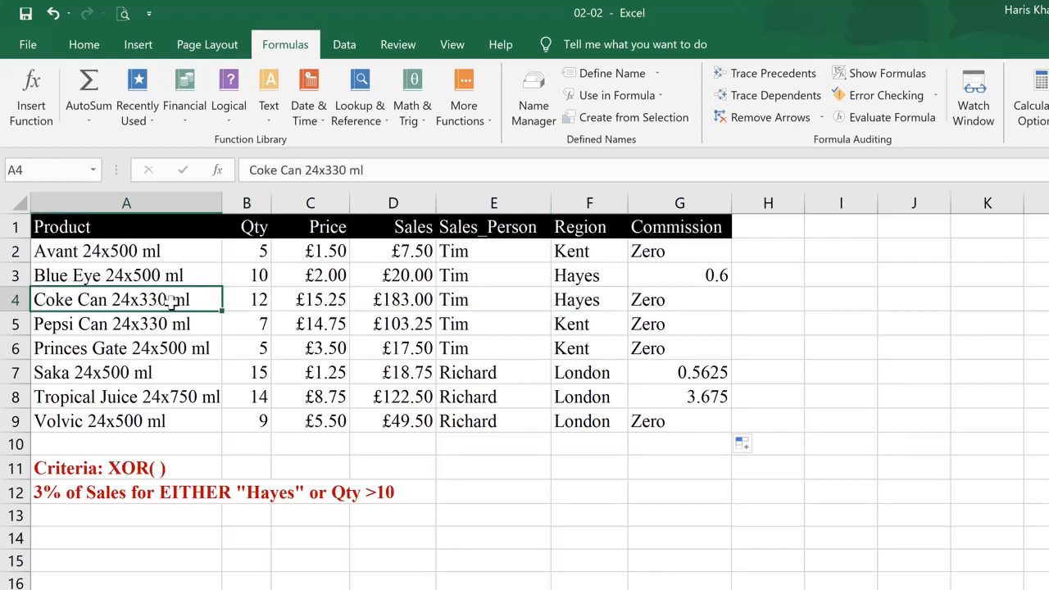
left_click(636, 302)
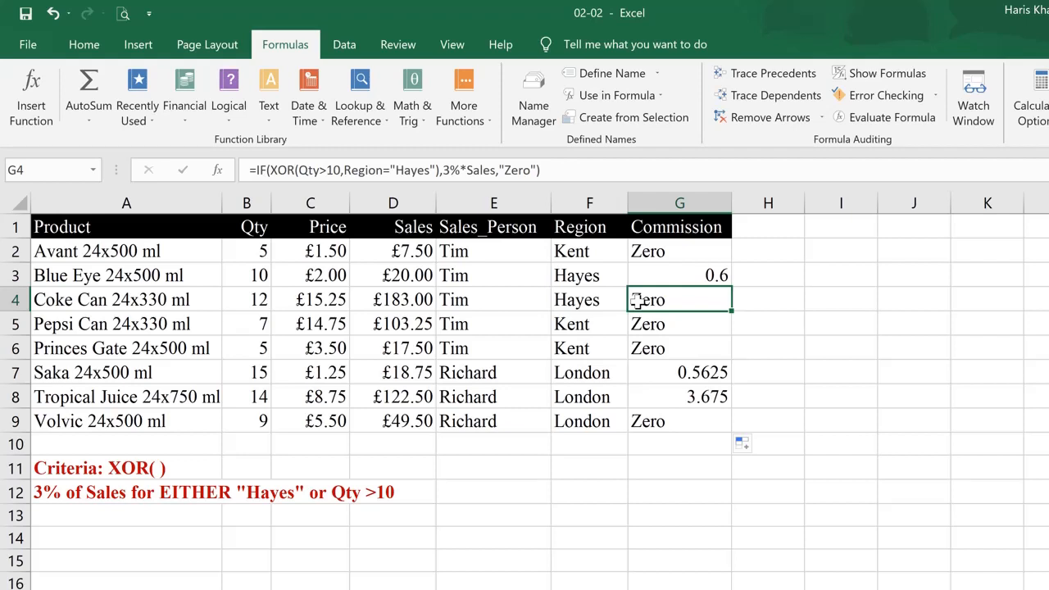
left_click(578, 300)
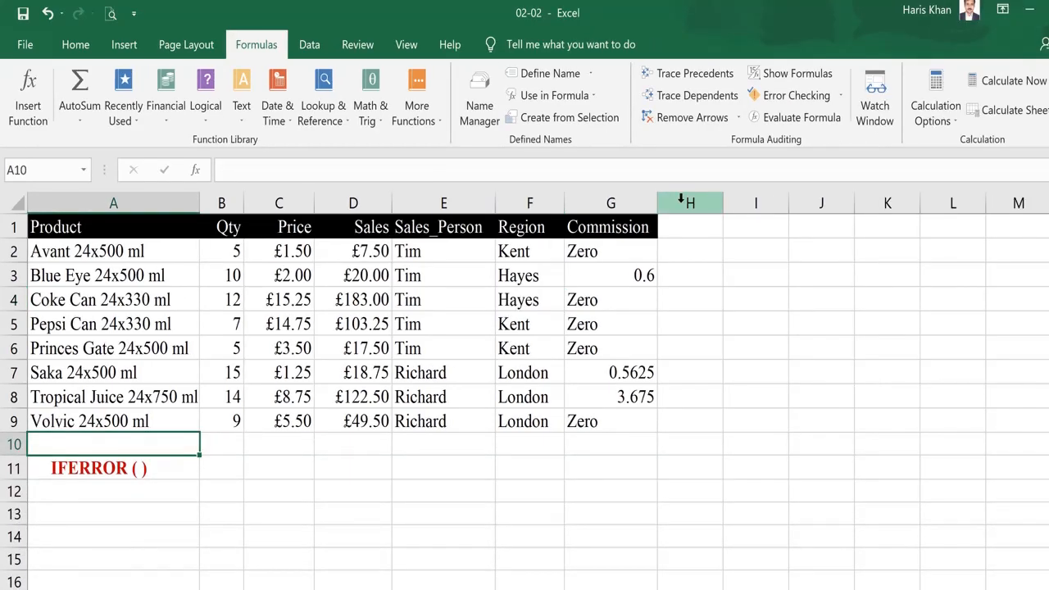
Wrap G2's formula in IFERROR with "Error" as the fallback value
key("Up")
key("ctrl+Up")
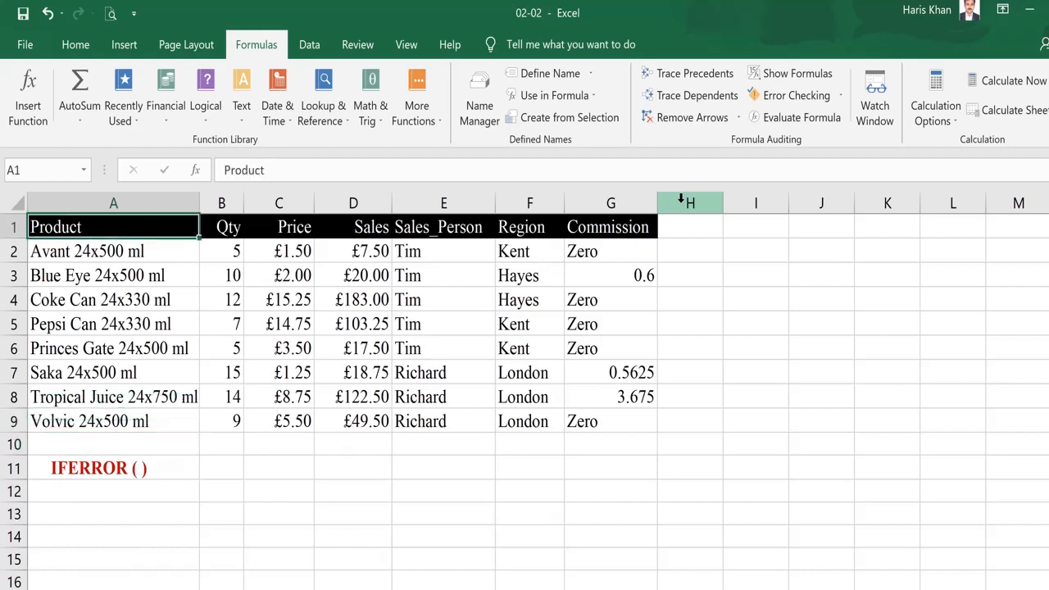
key("Down")
key("ctrl+Right")
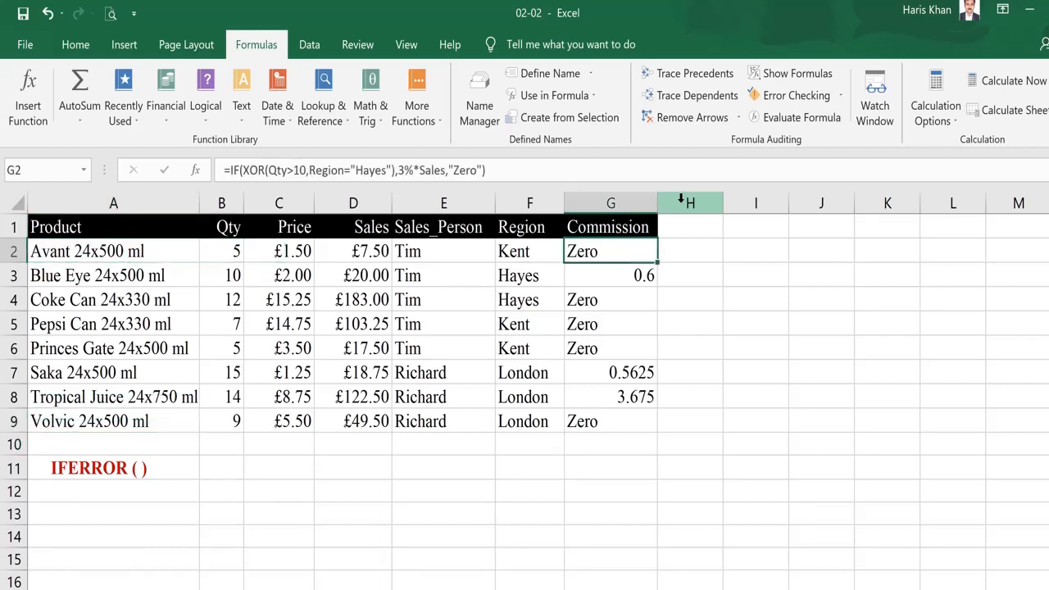
key("F2")
key("Home")
key("Right")
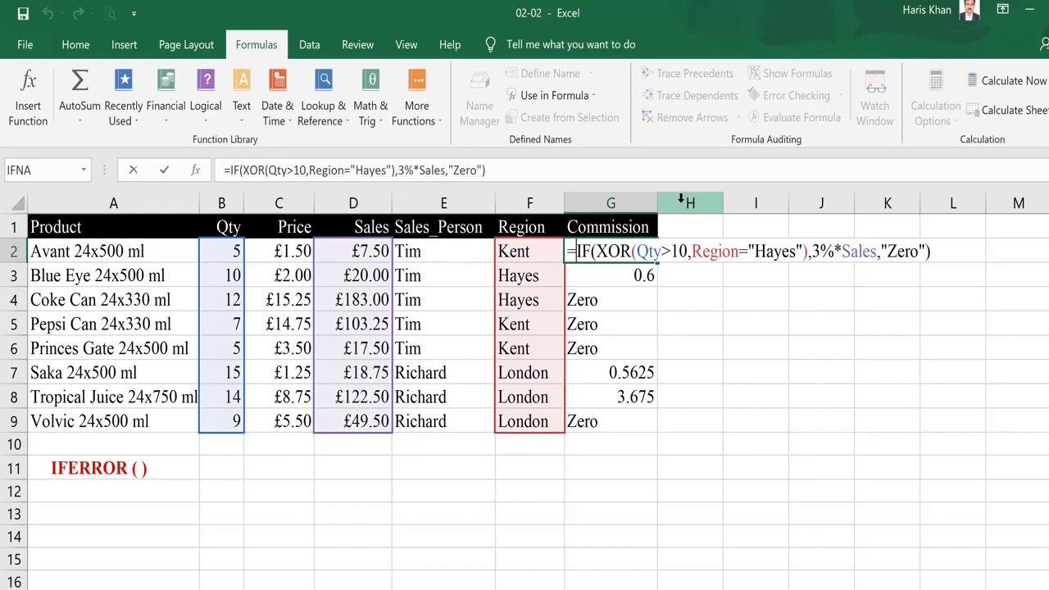
type("ife")
key("Tab")
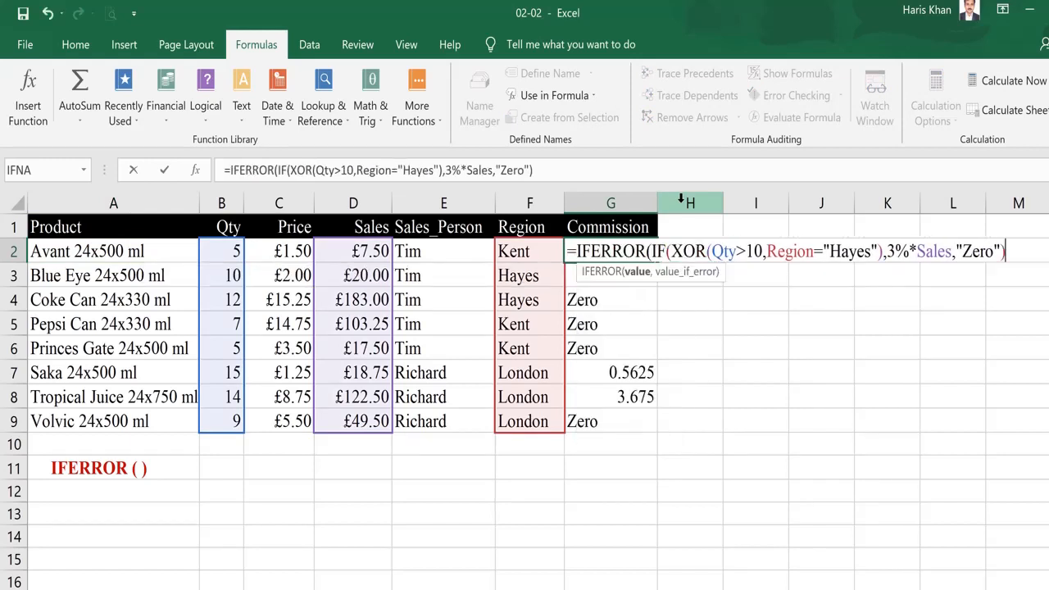
key("End")
type(",\"E")
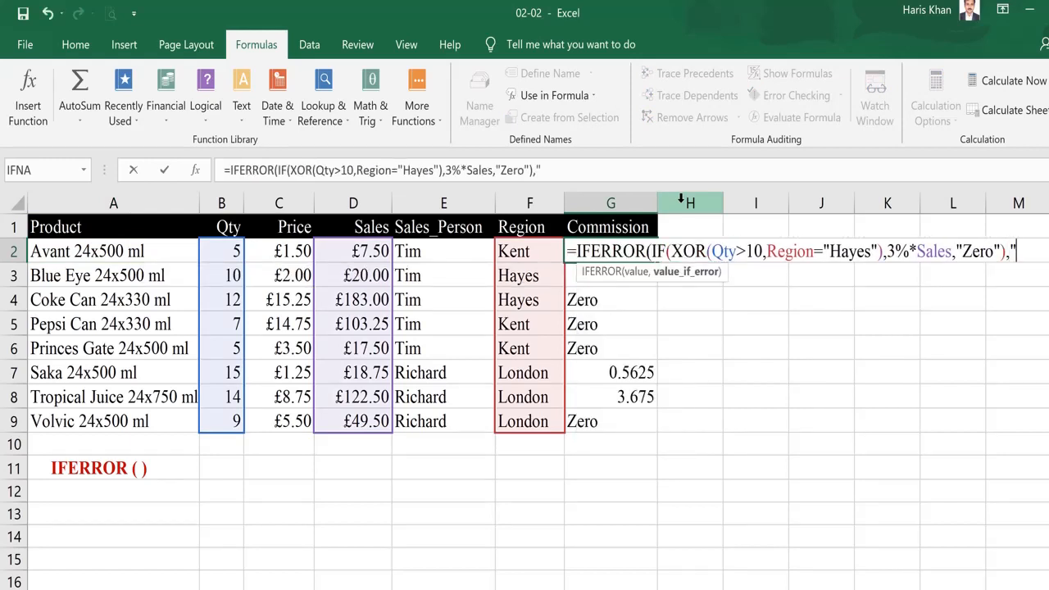
type("rror")
key("Return")
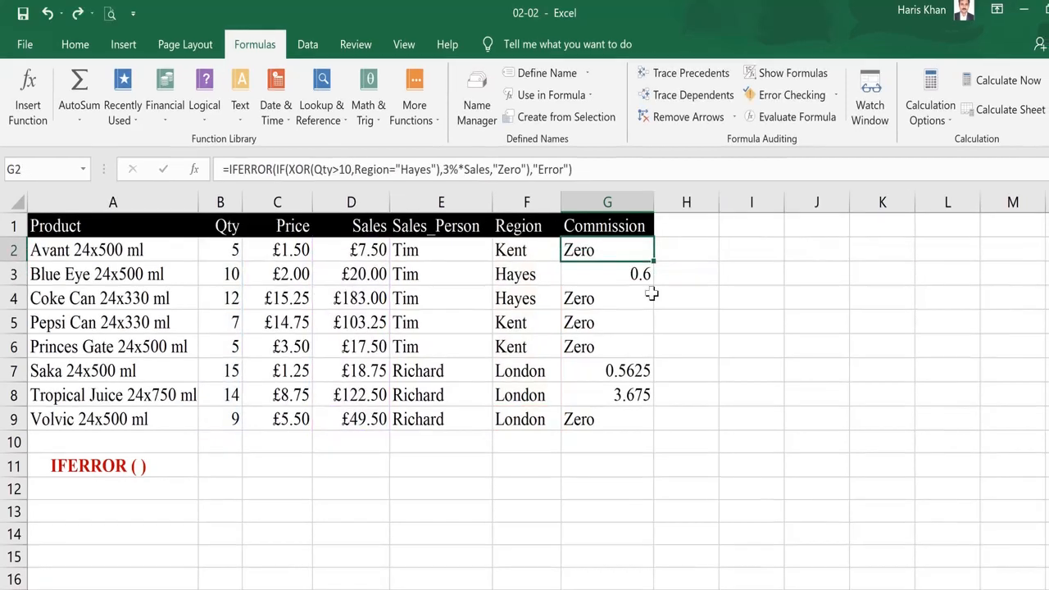
Copy G9's formula into the empty G10 to create an error case and review it
key("ctrl+Down")
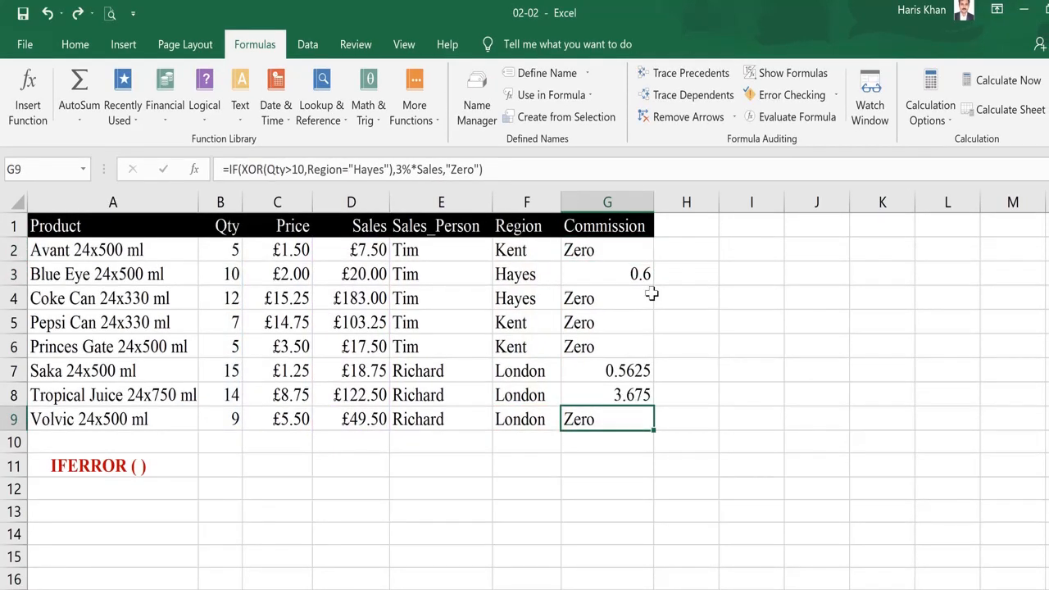
key("ctrl+c")
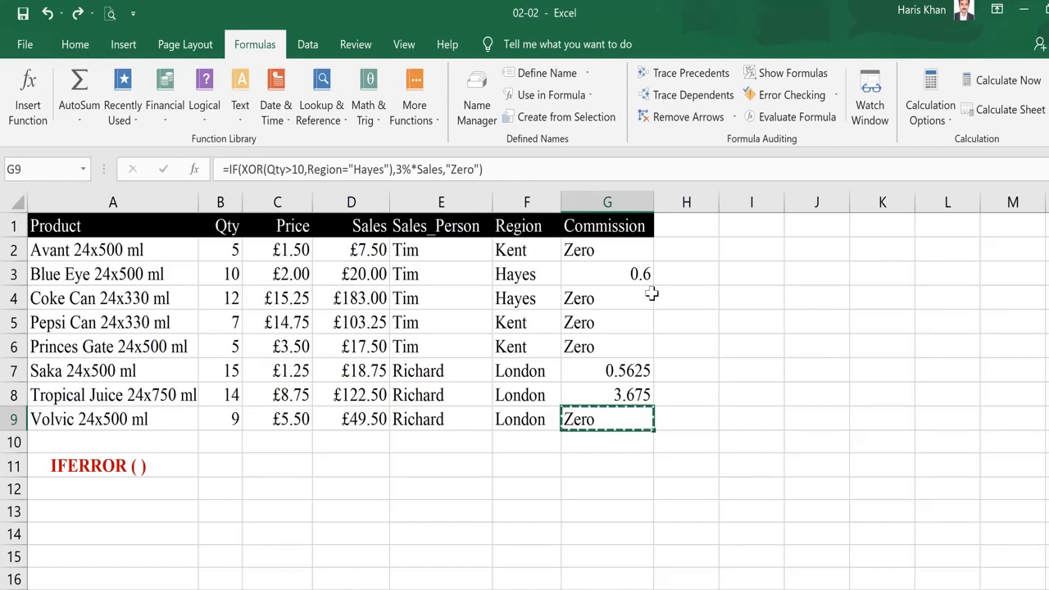
key("Down")
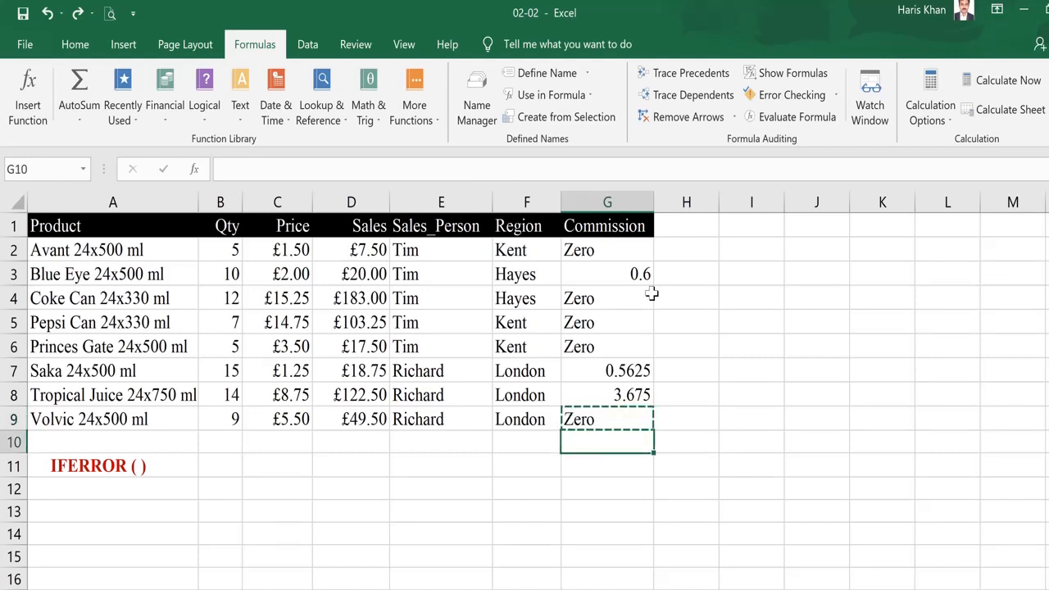
key("ctrl+v")
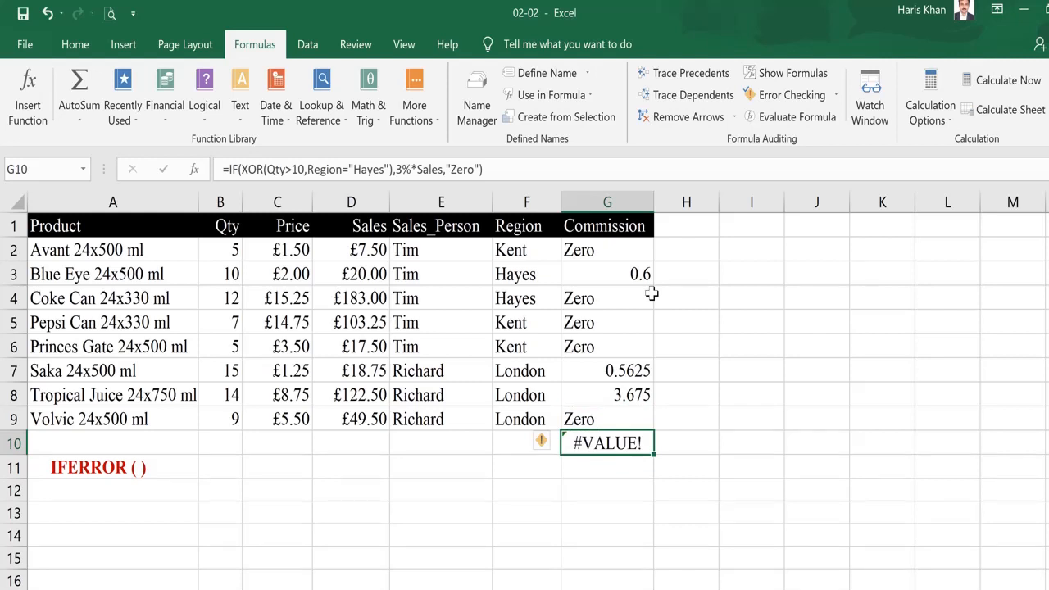
key("F2")
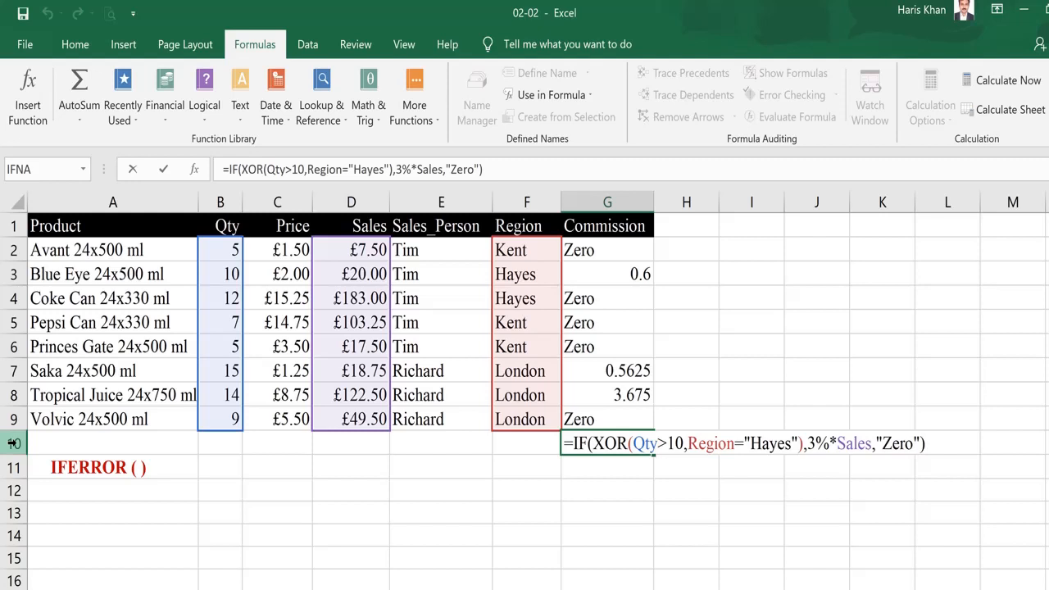
key("Return")
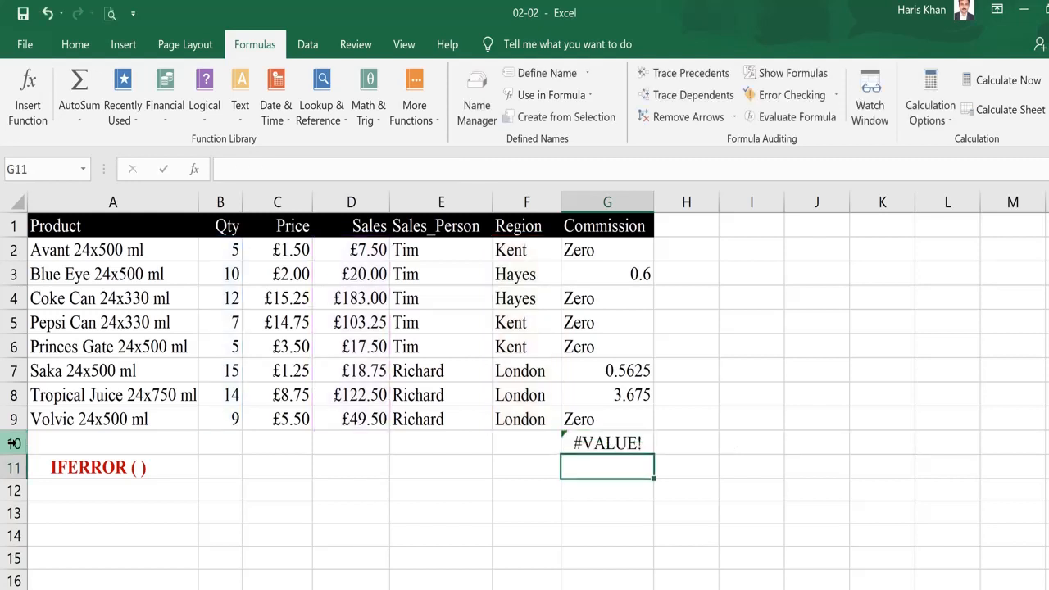
Compare the IFERROR formula in G2 with the formula in G10
key("Up")
key("ctrl+Up")
key("Down")
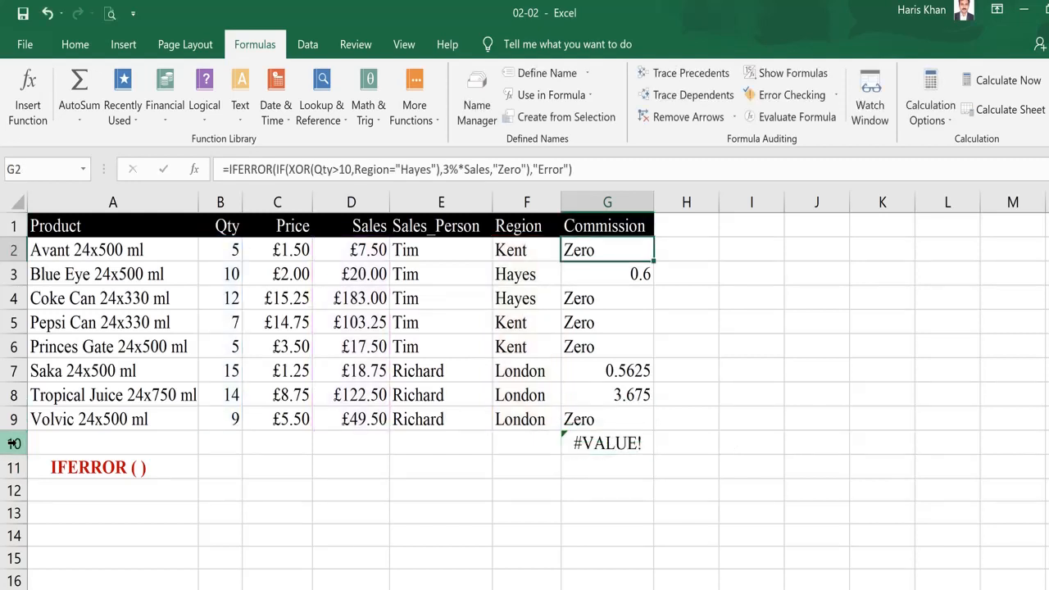
key("F2")
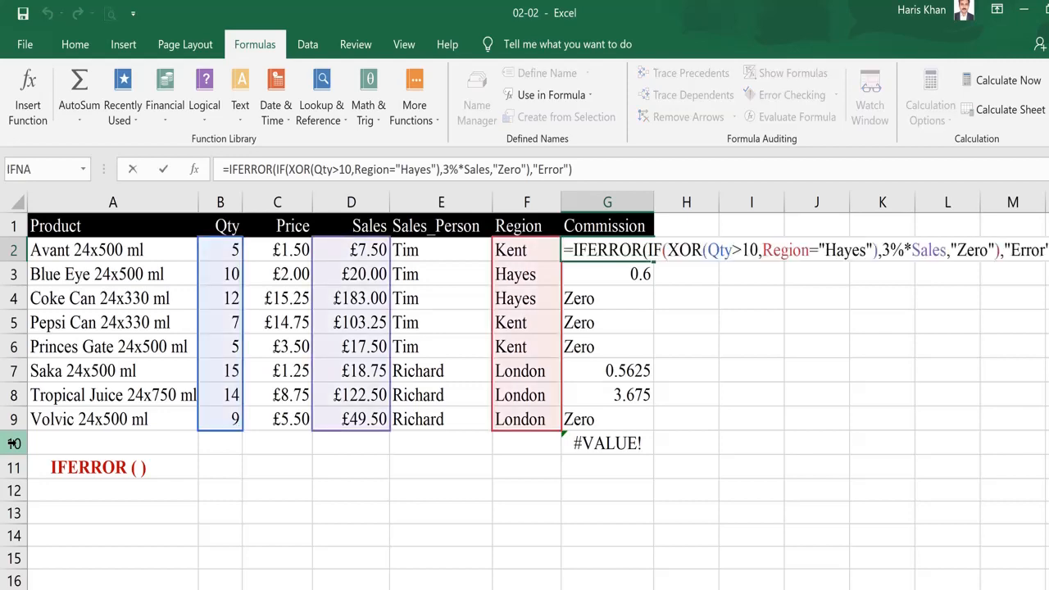
key("Escape")
key("ctrl+Down")
key("F2")
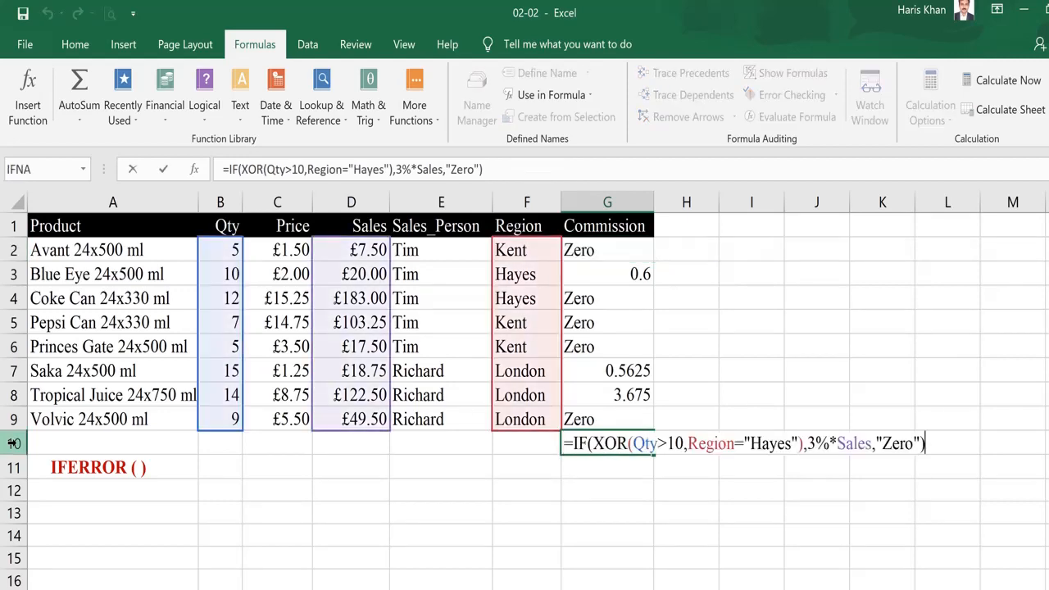
key("Escape")
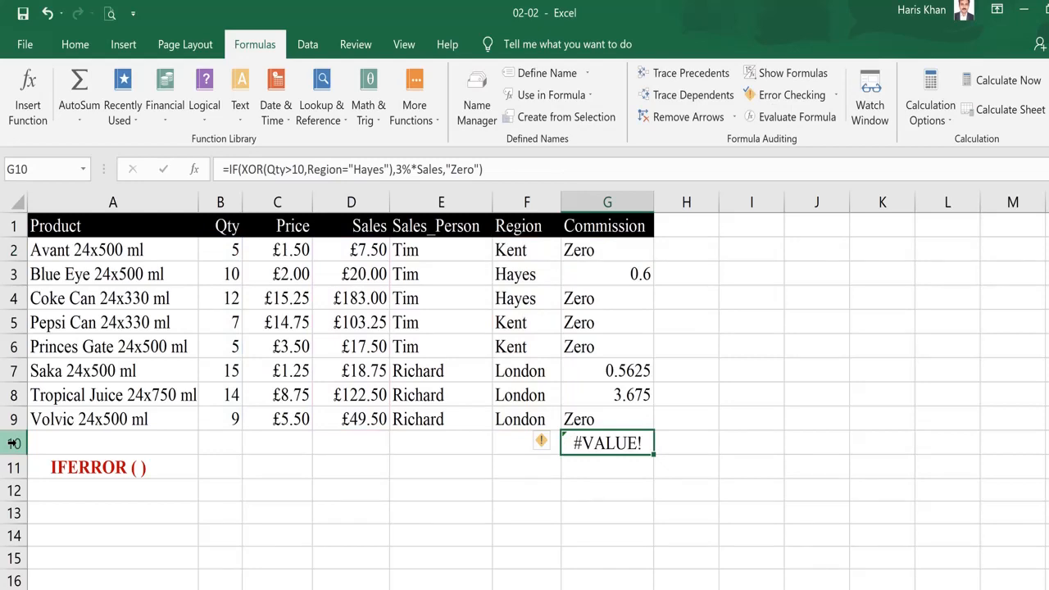
Copy G2's IFERROR formula into G3:G10 and check the formula in G10
key("ctrl+Up")
key("Down")
key("ctrl+c")
key("Down")
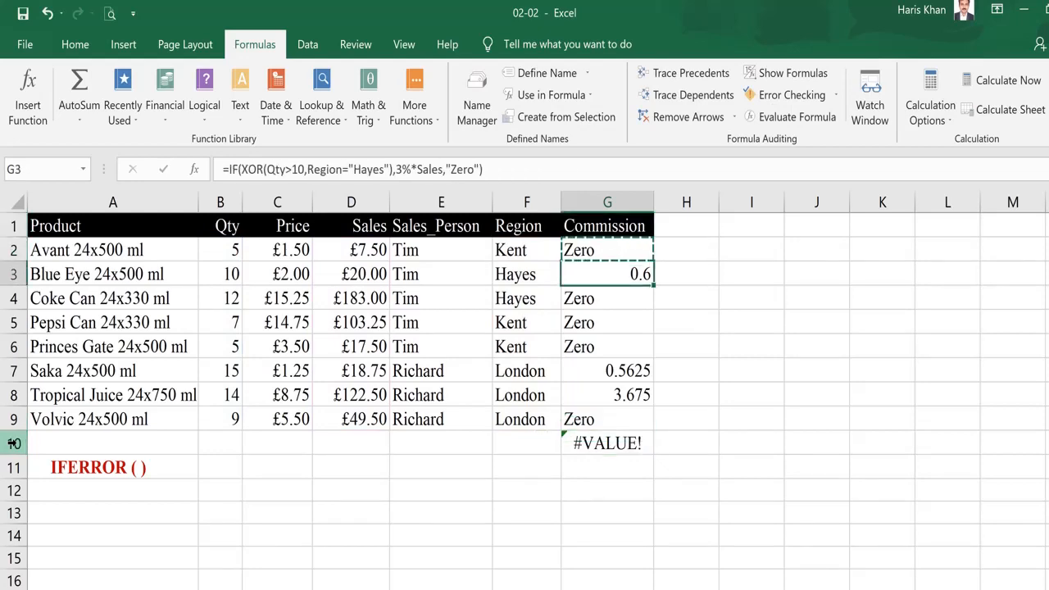
key("ctrl+shift+Down")
key("Return")
key("ctrl+Down")
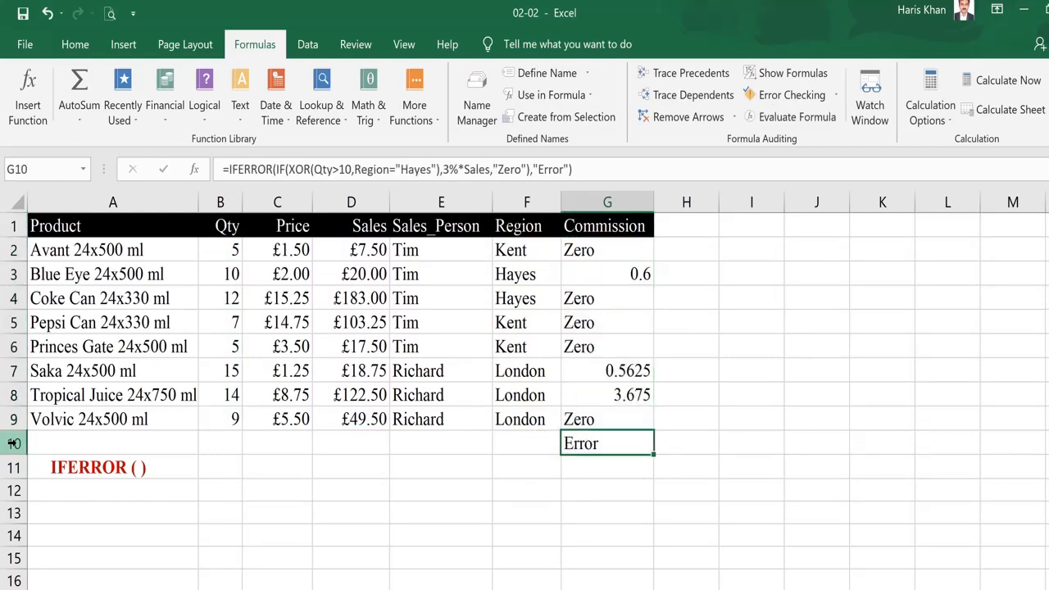
key("F2")
key("Escape")
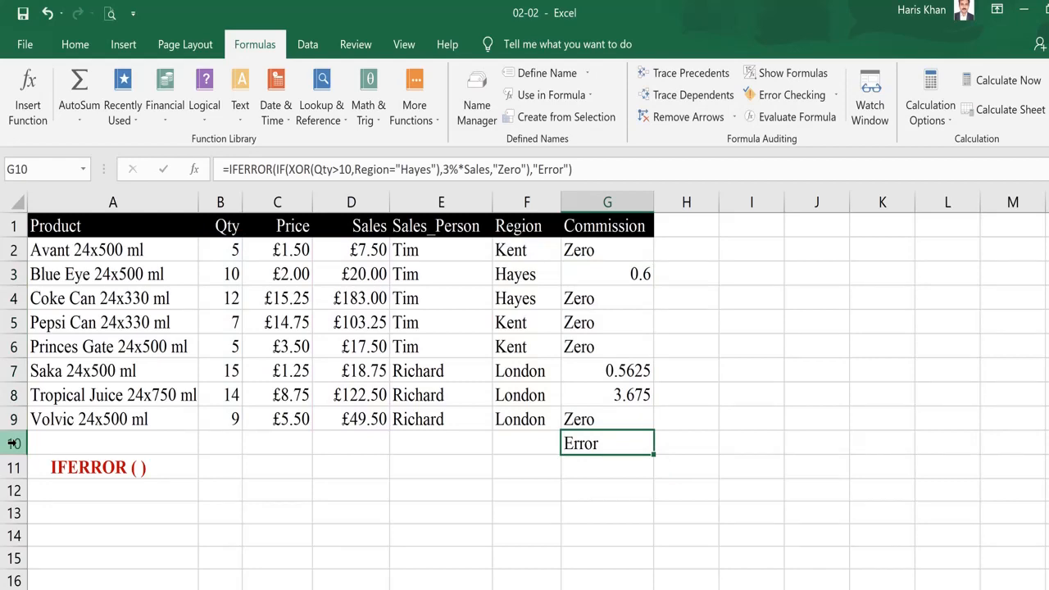